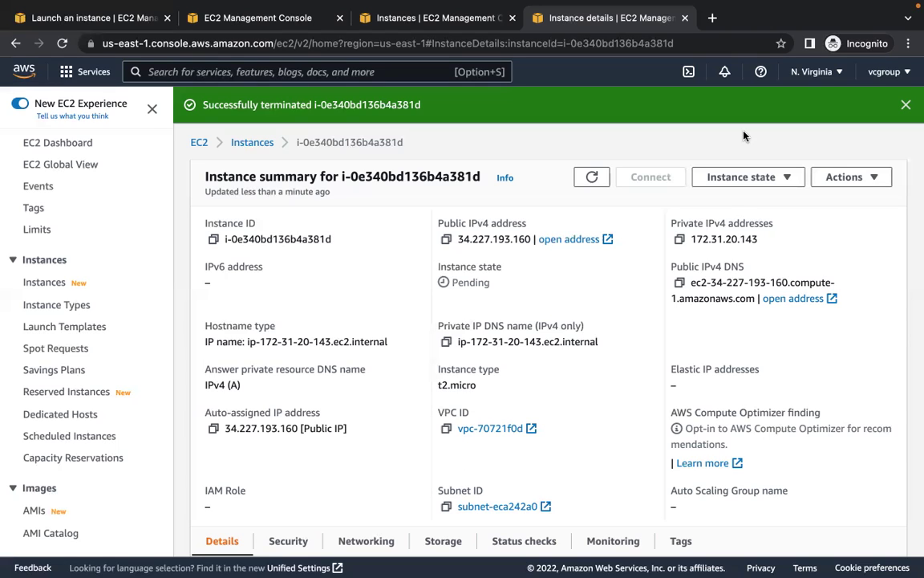
# - Dismiss the termination success notice for instance i-0e340bd136b4a381d
pyautogui.click(904, 107)
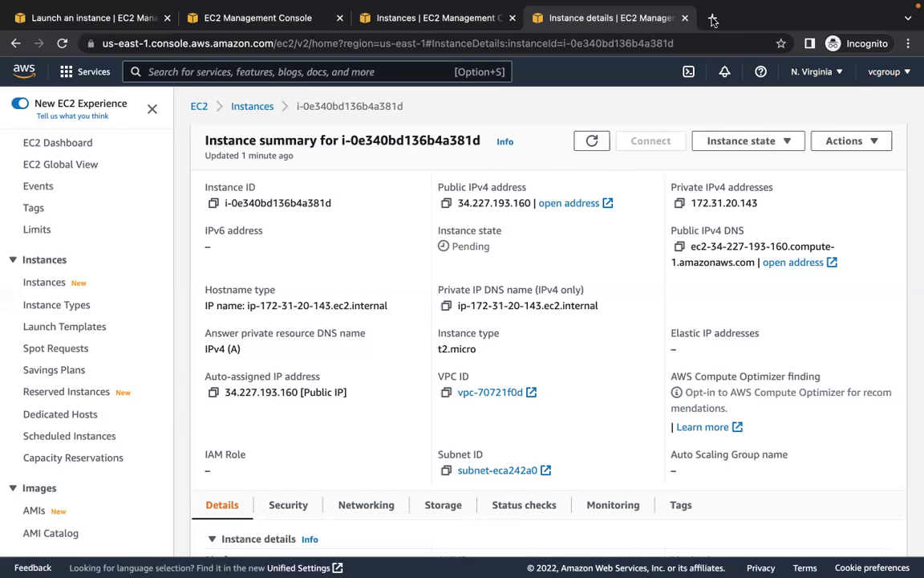
pyautogui.click(893, 77)
# - Sign out of the vcgroup account and sign back in with the root user's e-mail and password
pyautogui.click(867, 341)
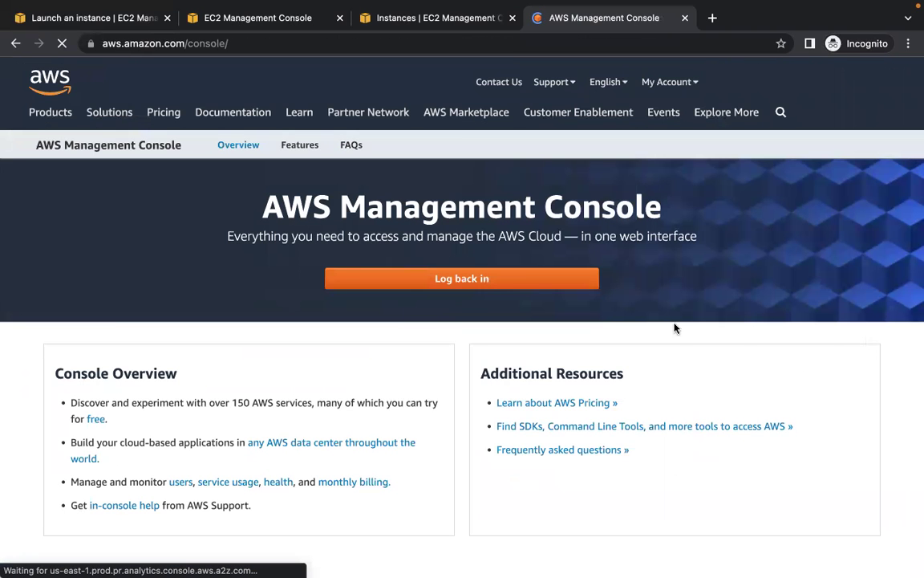
pyautogui.click(508, 278)
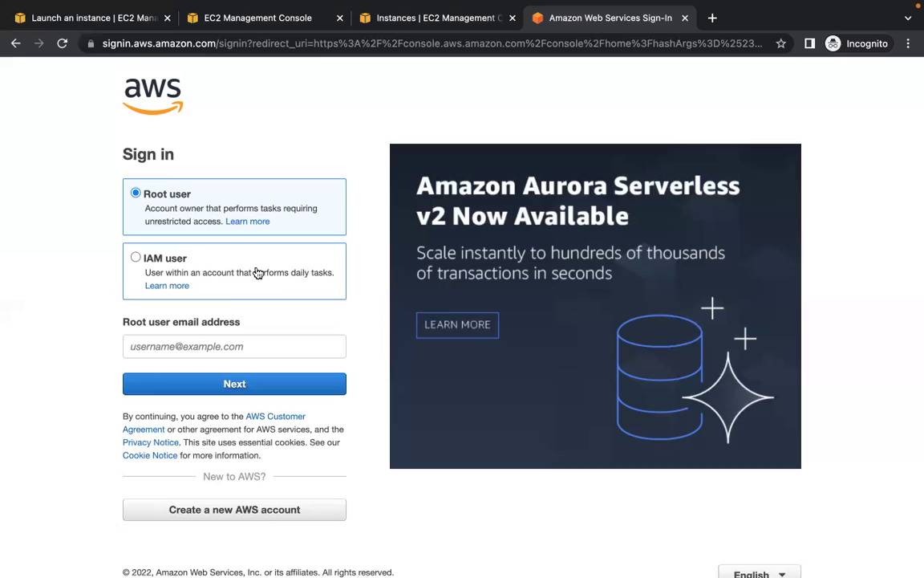
pyautogui.click(235, 346)
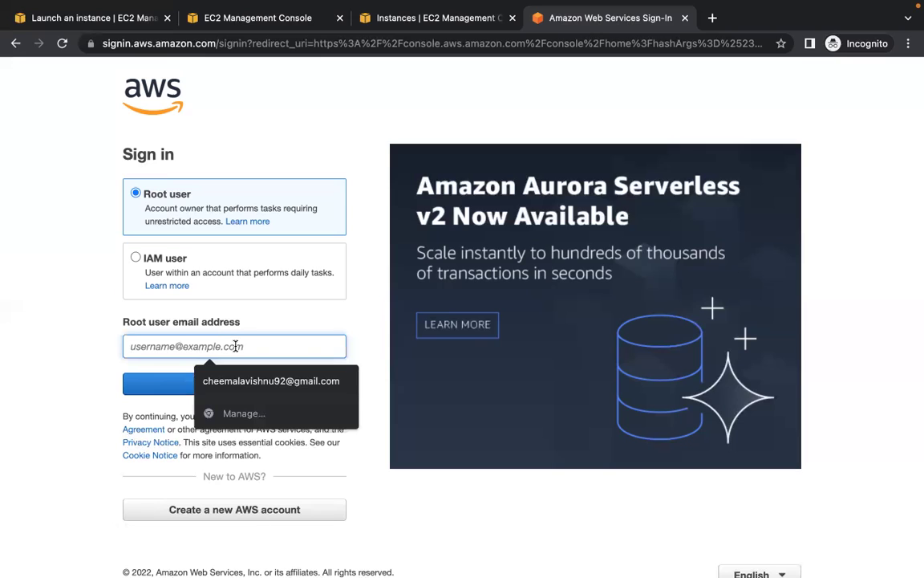
pyautogui.write('vishnu')
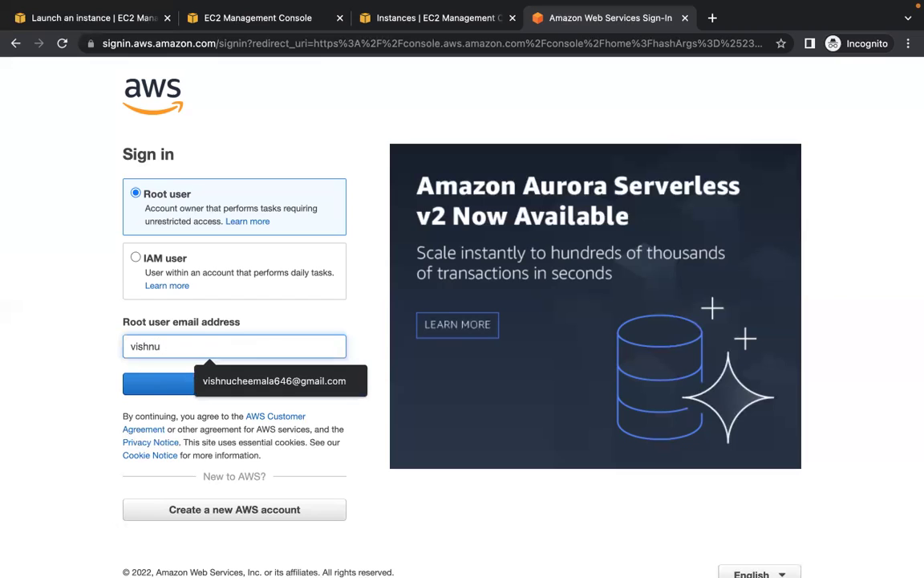
pyautogui.click(271, 383)
pyautogui.click(233, 387)
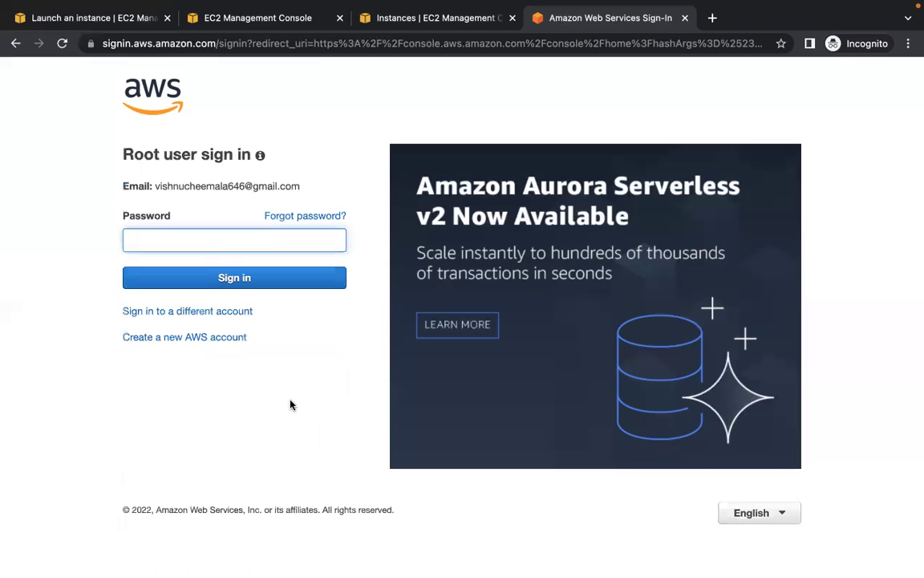
pyautogui.write('•••••••••')
pyautogui.click(275, 271)
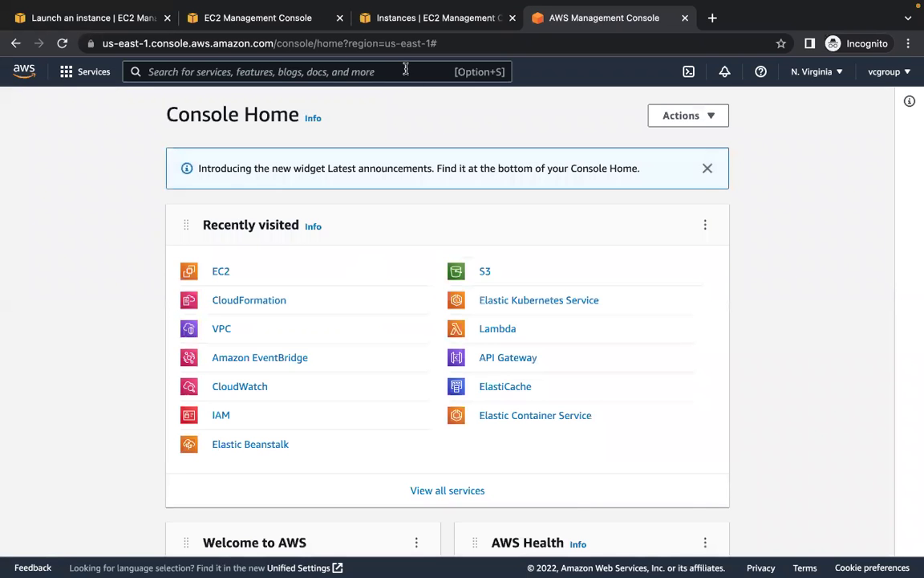
# - In IAM Users, delete eksuser, confirming by typing its name
pyautogui.click(405, 70)
pyautogui.write('iam')
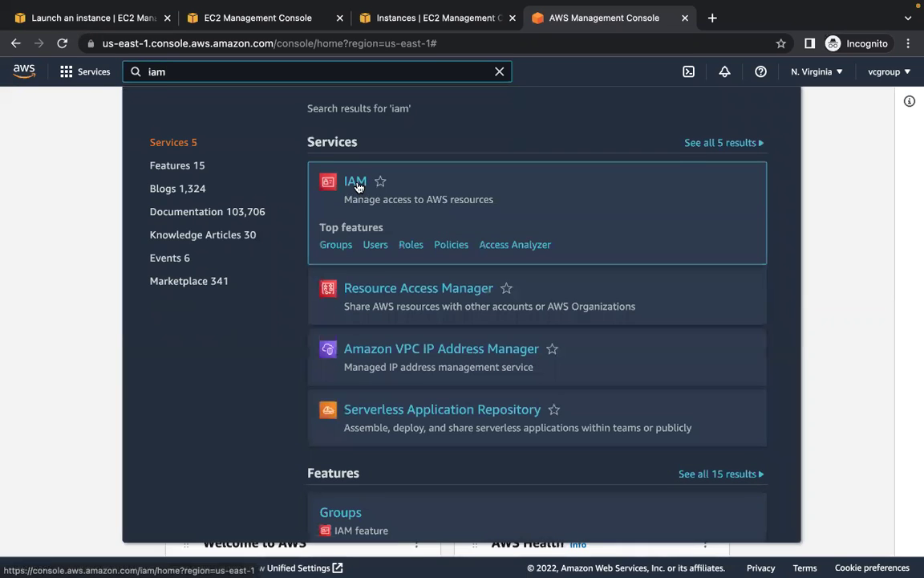
pyautogui.click(355, 181)
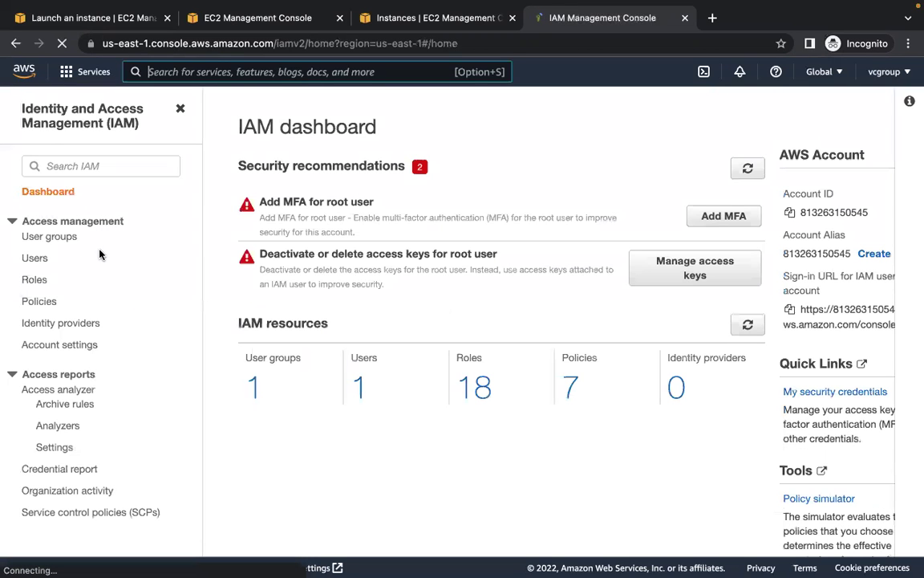
pyautogui.click(36, 259)
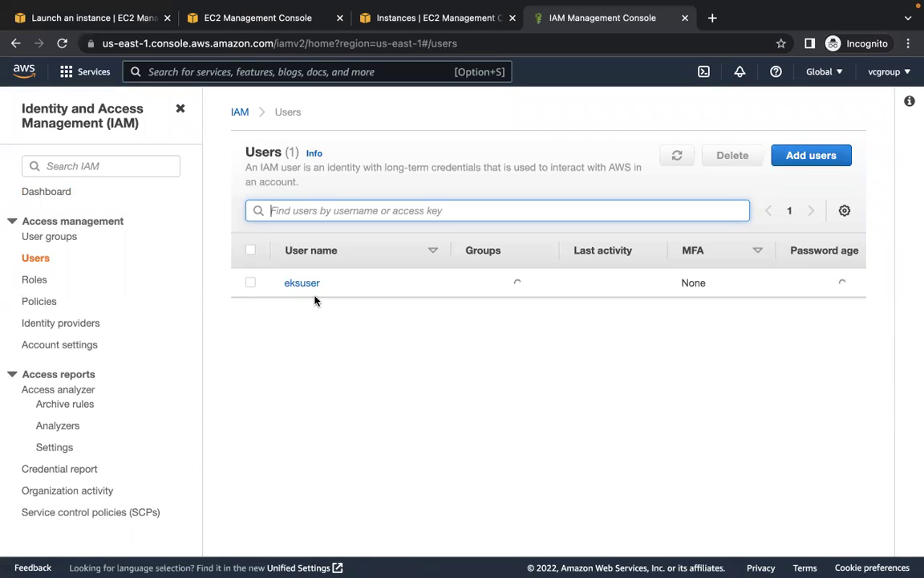
pyautogui.click(251, 282)
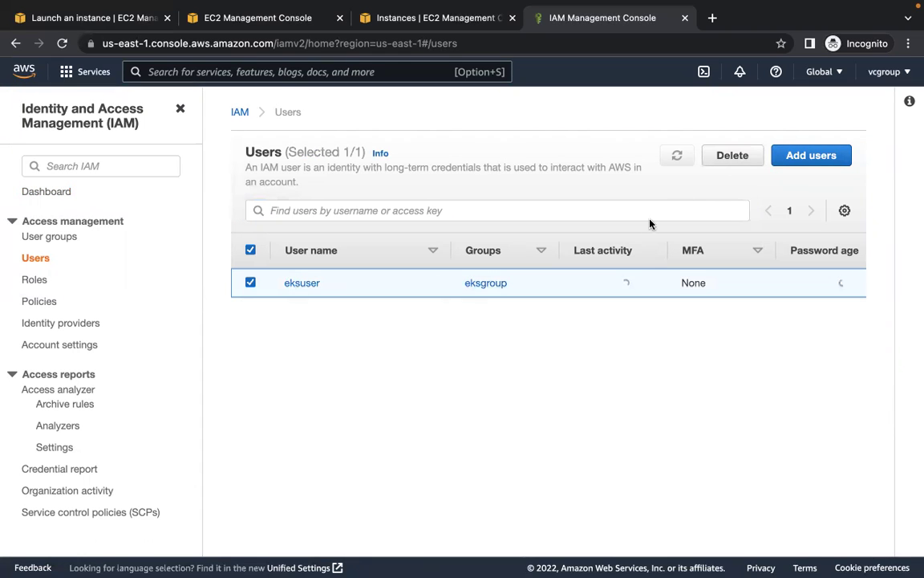
pyautogui.click(728, 155)
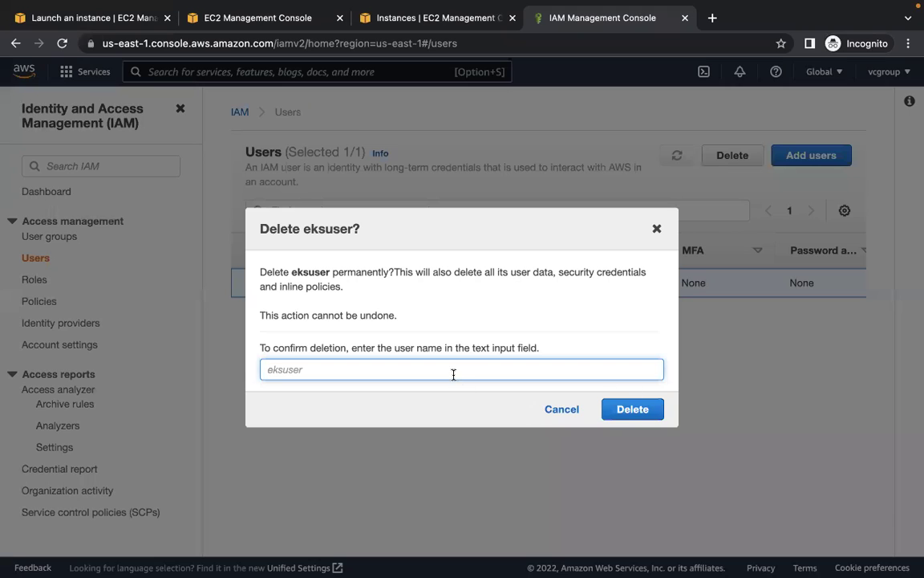
pyautogui.write('eksuser')
pyautogui.click(614, 409)
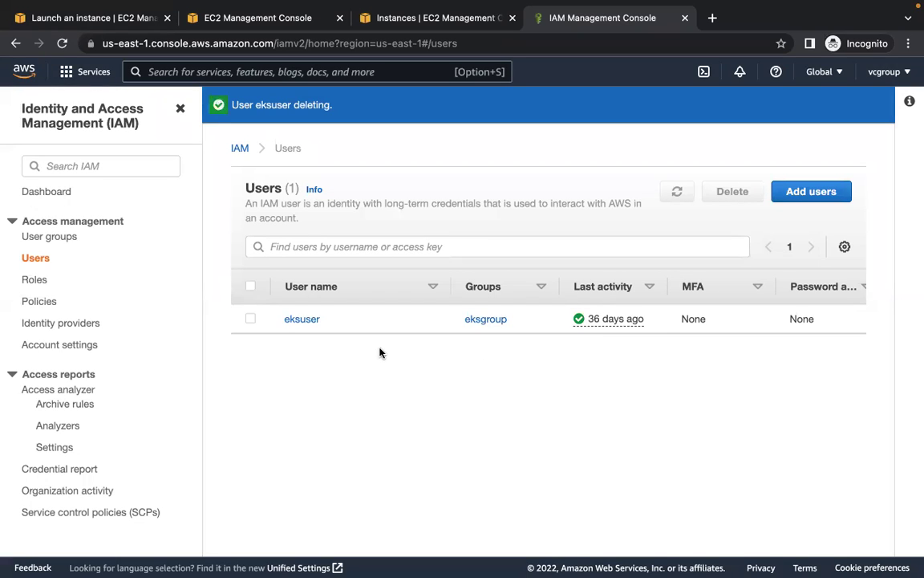
pyautogui.click(813, 192)
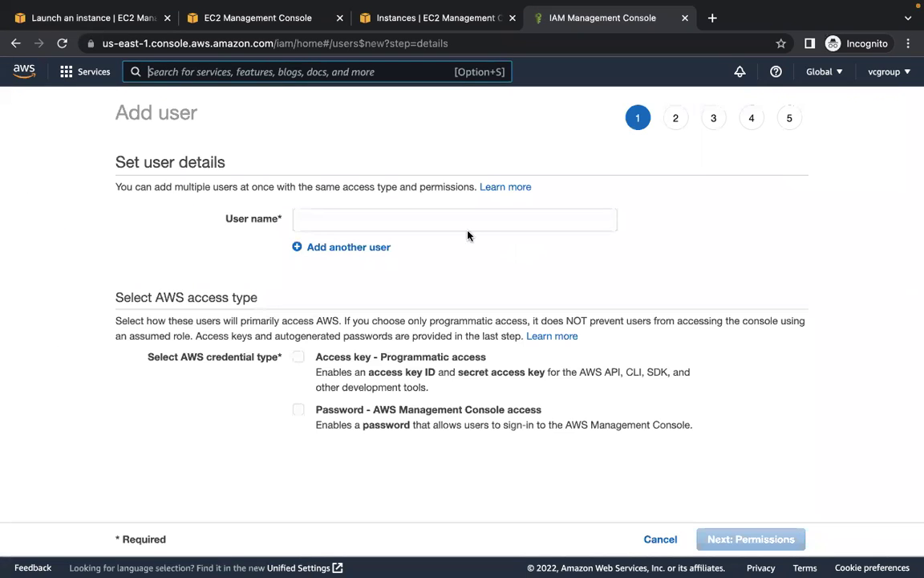
# - Name the new user ec2user and give it access-key and console password access
pyautogui.click(463, 220)
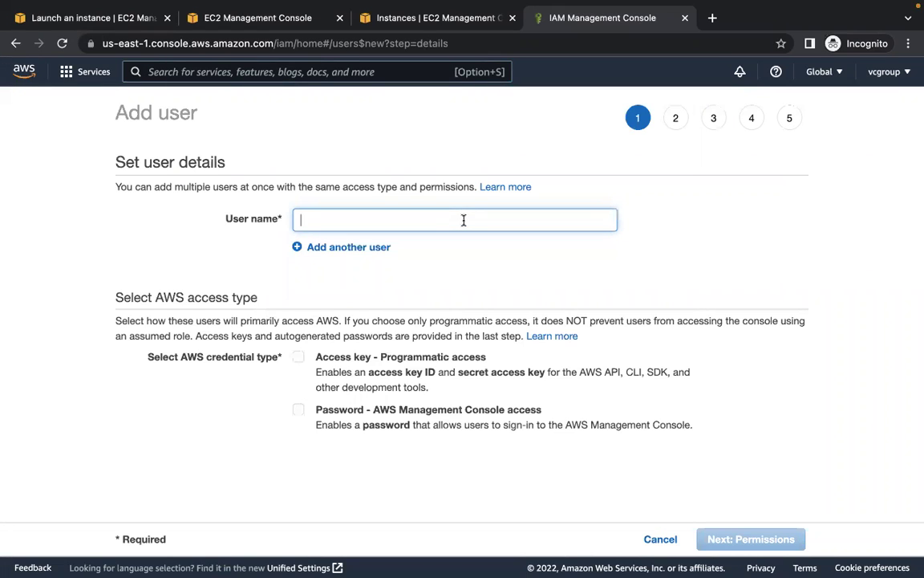
pyautogui.write('ec2')
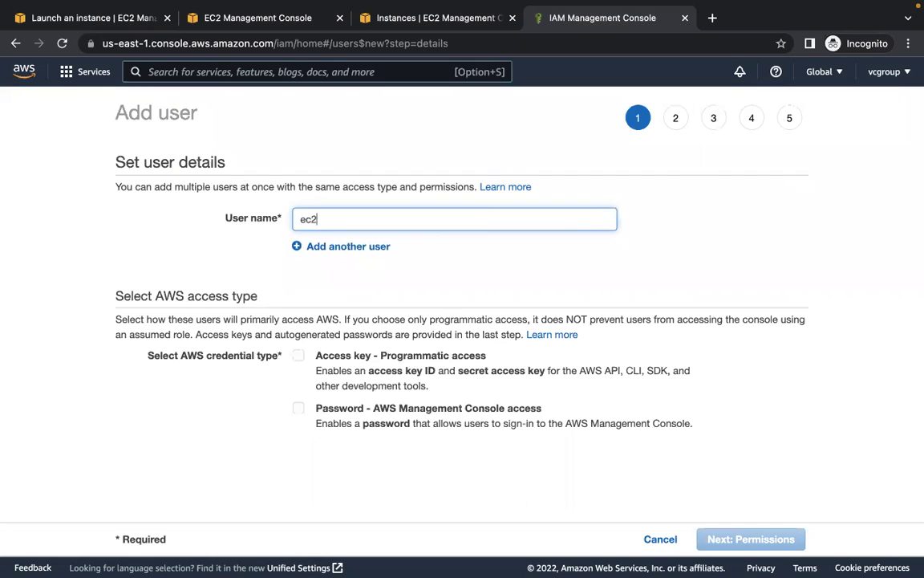
pyautogui.write('user')
pyautogui.click(300, 356)
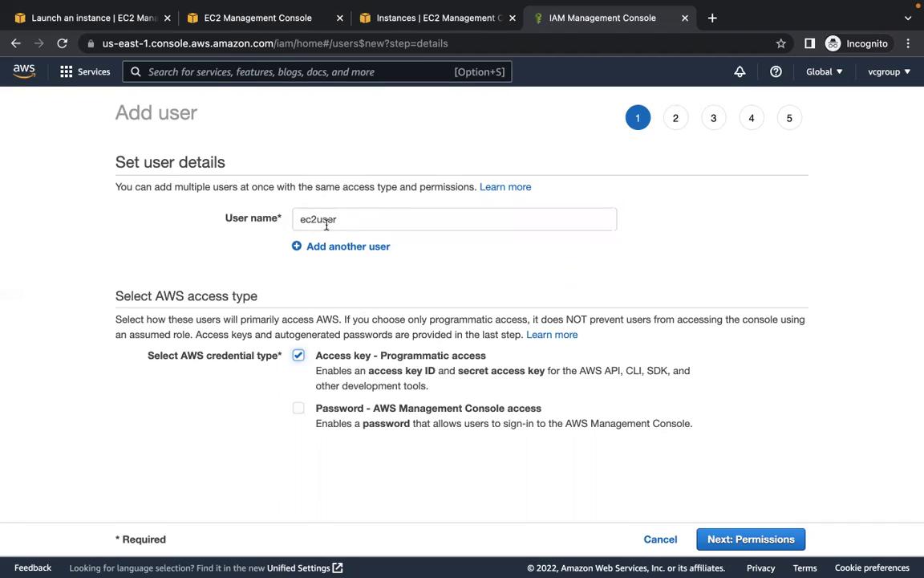
pyautogui.click(301, 410)
# - Set a custom console password and turn off the required password reset
pyautogui.scroll(-2, 385, 409)
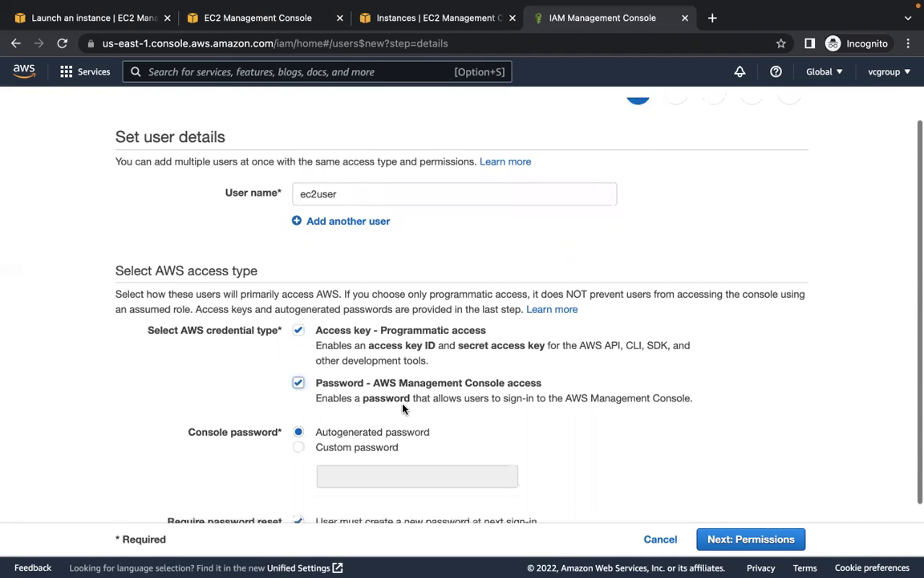
pyautogui.scroll(-2, 403, 409)
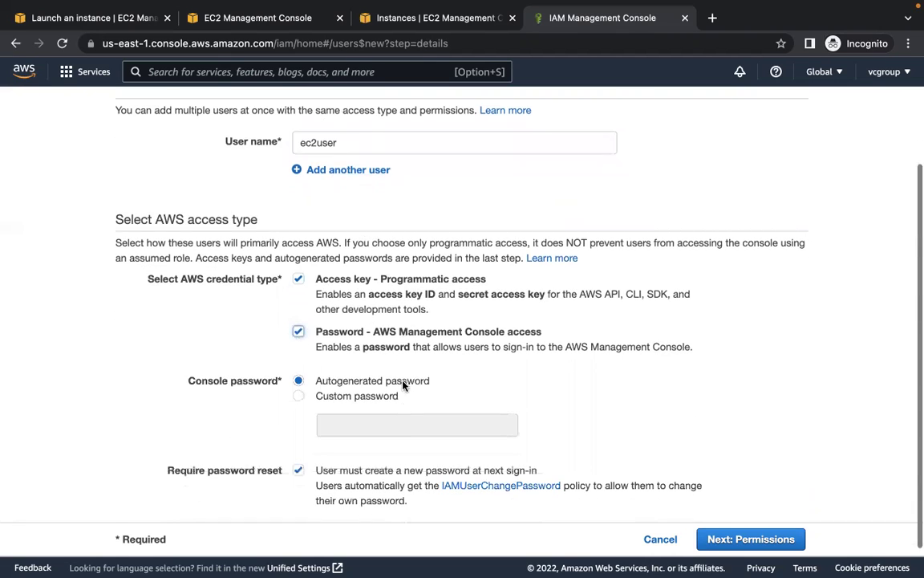
pyautogui.click(300, 399)
pyautogui.click(363, 421)
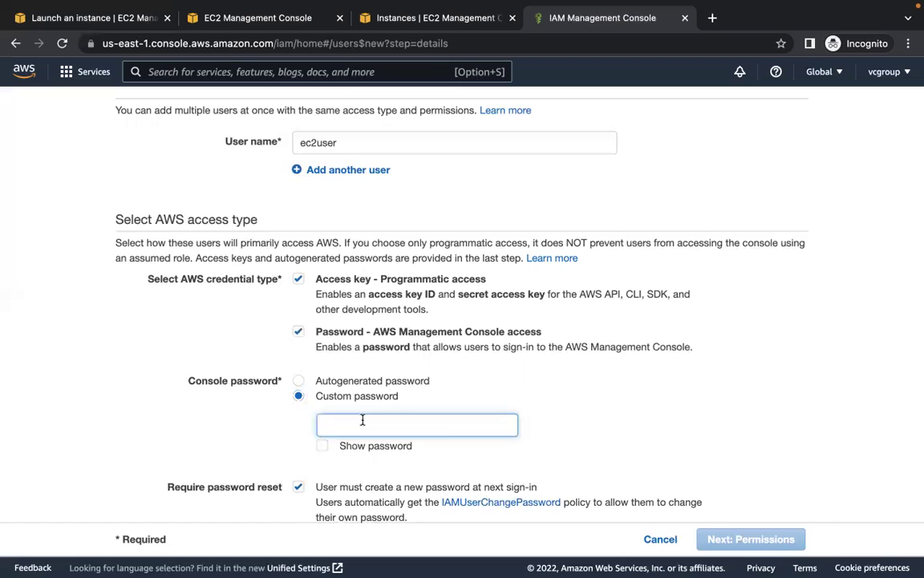
pyautogui.write('Password')
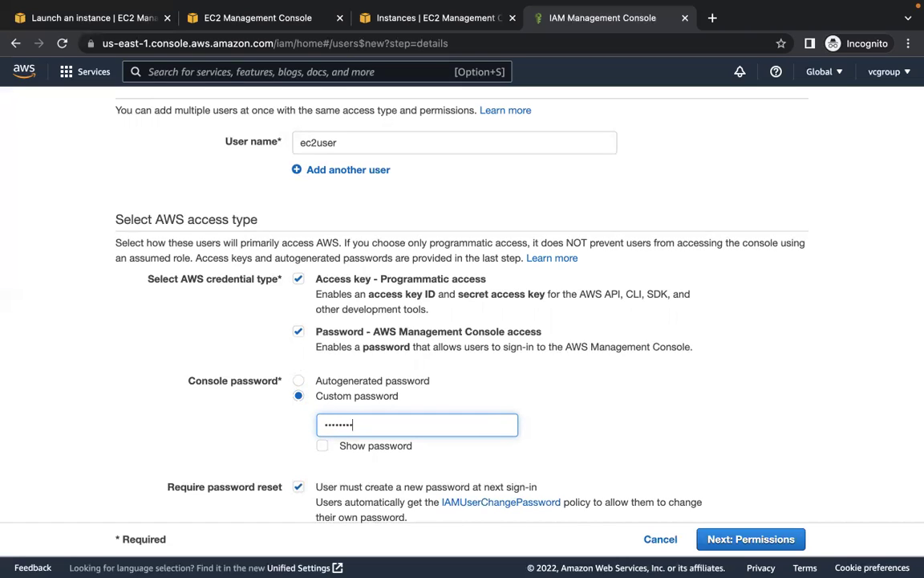
pyautogui.press('BackSpace')
pyautogui.press('BackSpace')
pyautogui.press('BackSpace')
pyautogui.press('BackSpace')
pyautogui.press('BackSpace')
pyautogui.press('BackSpace')
pyautogui.press('BackSpace')
pyautogui.press('BackSpace')
pyautogui.write('Password')
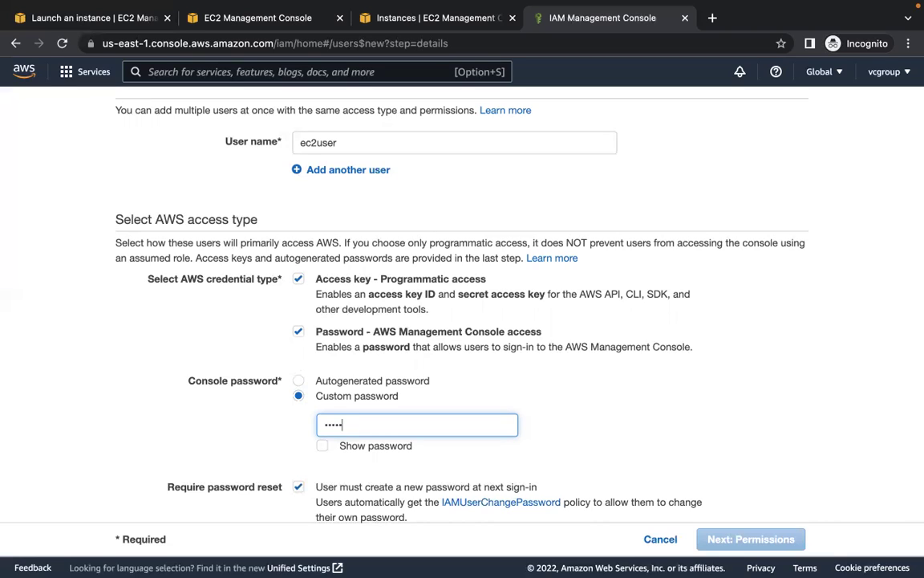
pyautogui.write('1')
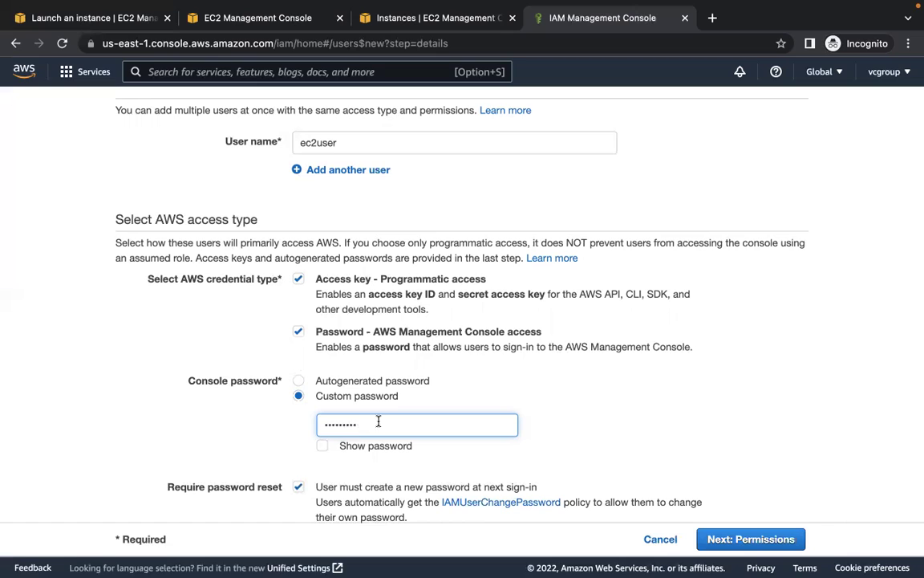
pyautogui.scroll(-1, 520, 375)
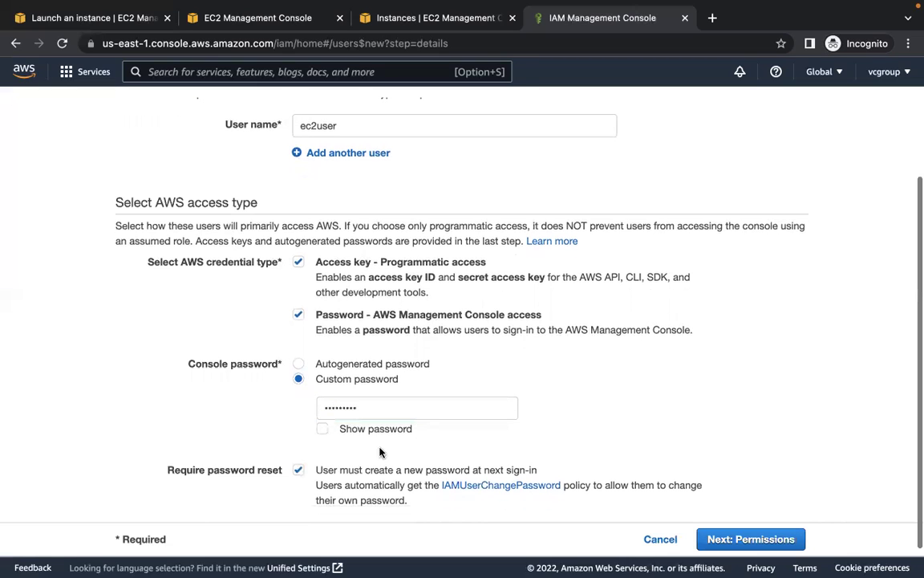
pyautogui.click(298, 472)
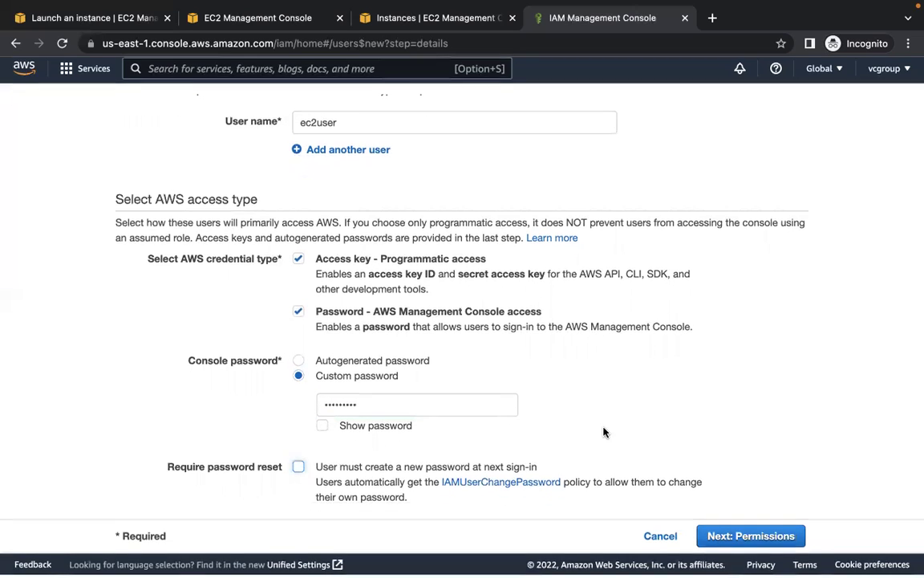
# - Advance ec2user to the Set permissions step listing existing groups like eksgroup
pyautogui.click(751, 538)
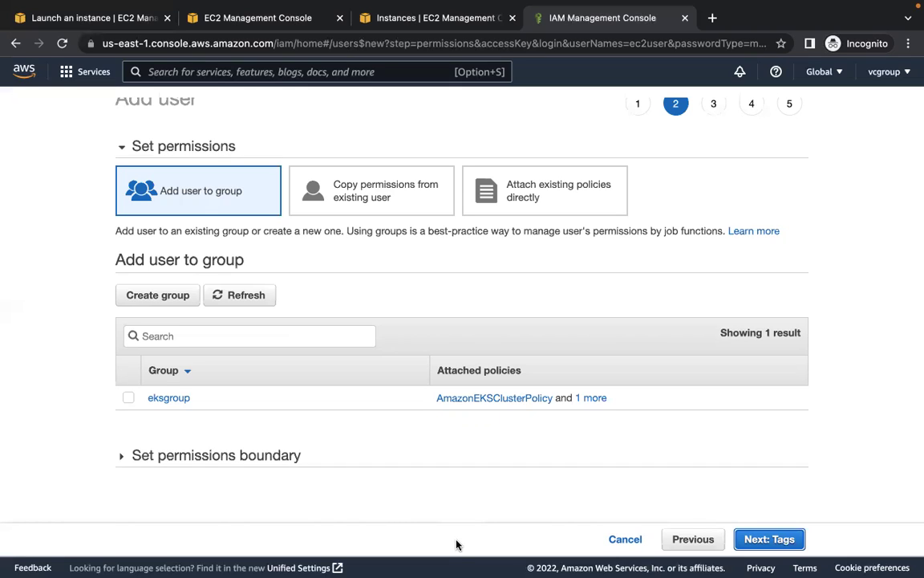
pyautogui.click(167, 297)
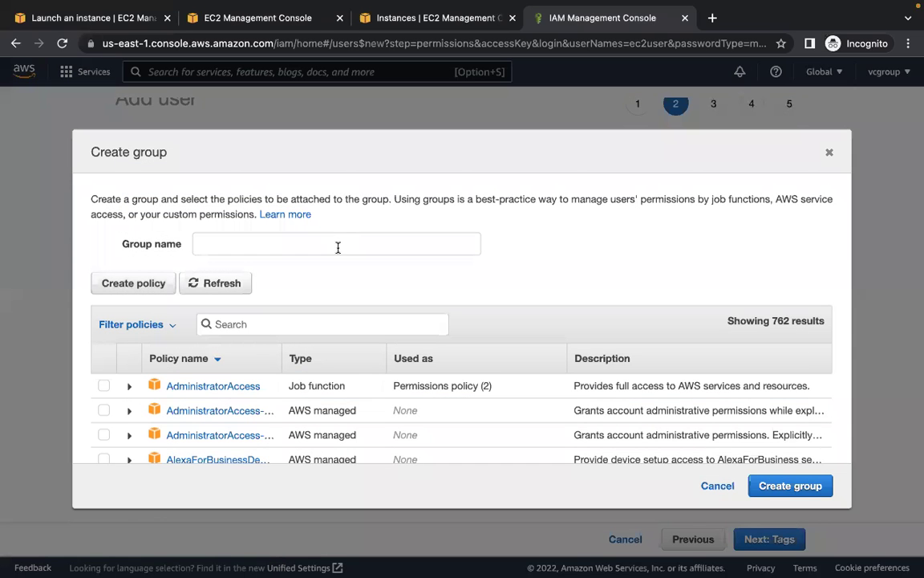
# - Create group ec2fullacces with the AmazonEC2FullAccess policy attached
pyautogui.click(337, 245)
pyautogui.write('u')
pyautogui.press('BackSpace')
pyautogui.write('ec')
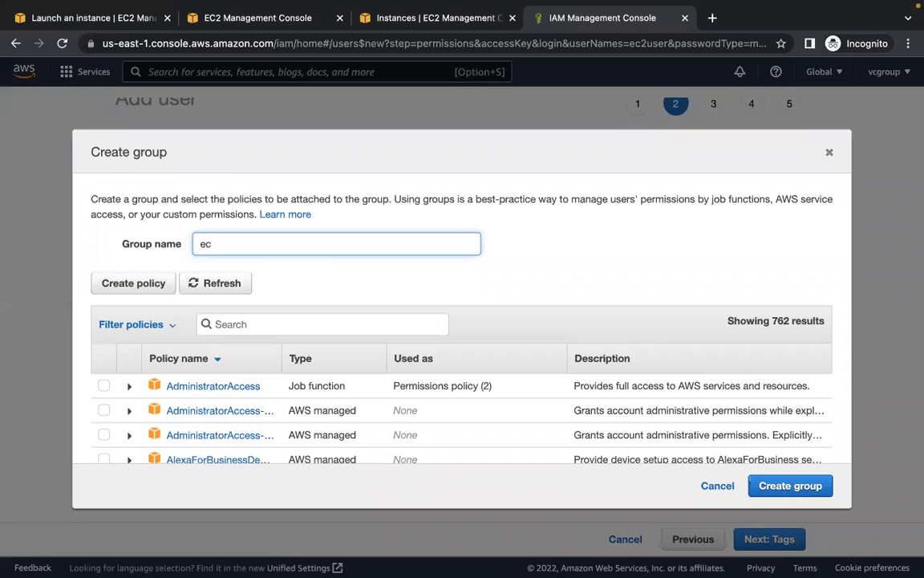
pyautogui.write('3')
pyautogui.press('BackSpace')
pyautogui.write('2fullacces')
pyautogui.click(298, 323)
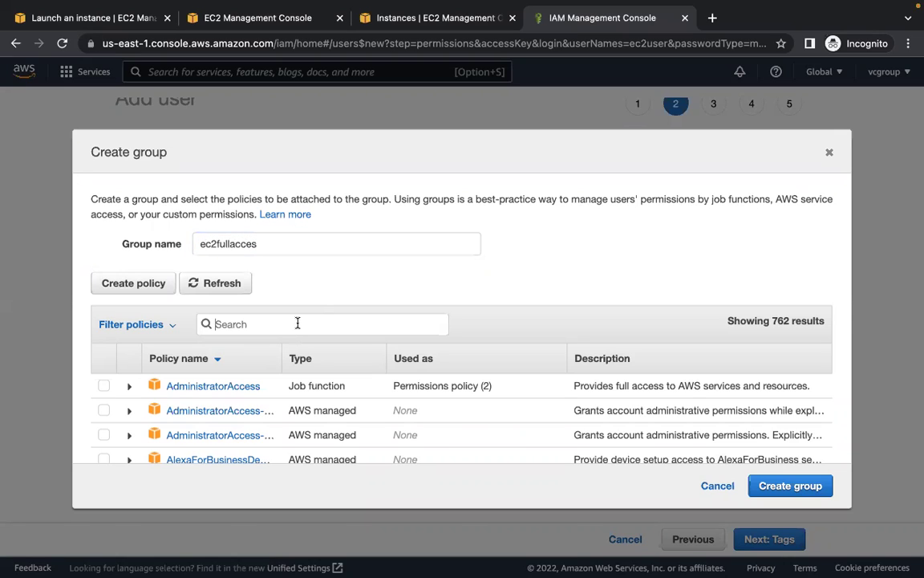
pyautogui.write('ec2')
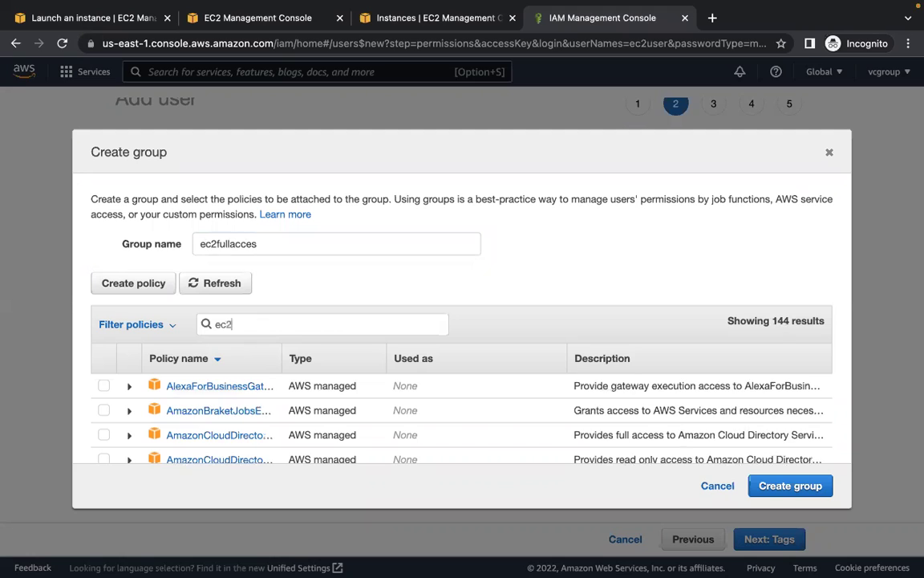
pyautogui.write('fu')
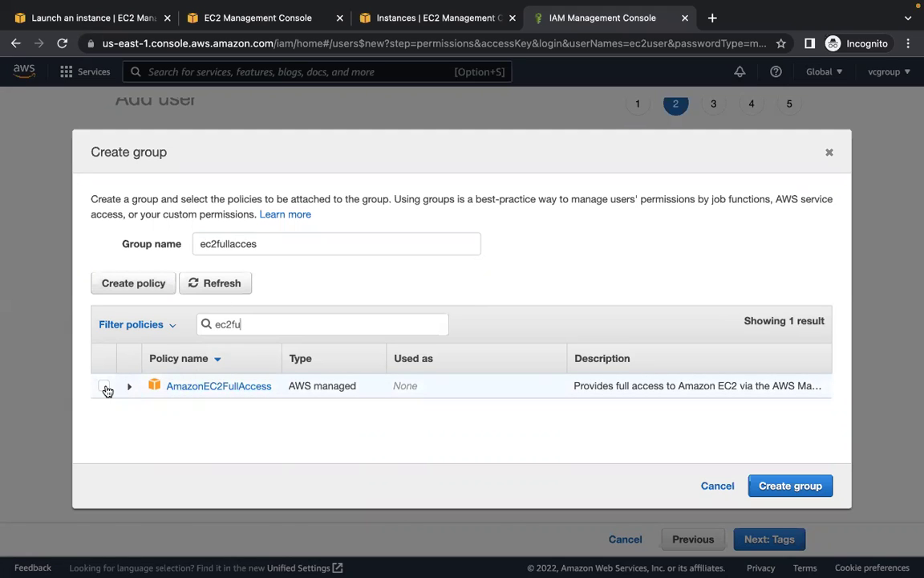
pyautogui.click(104, 388)
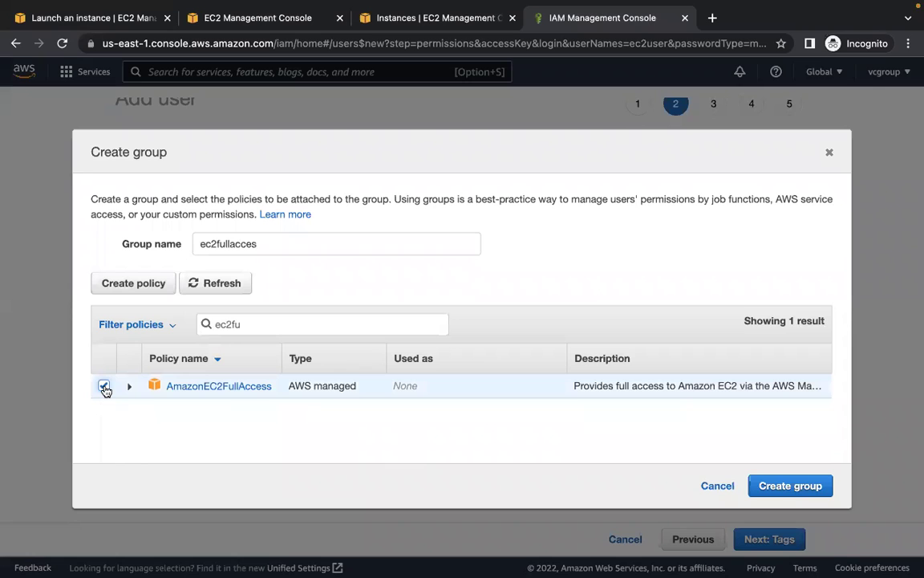
pyautogui.click(778, 490)
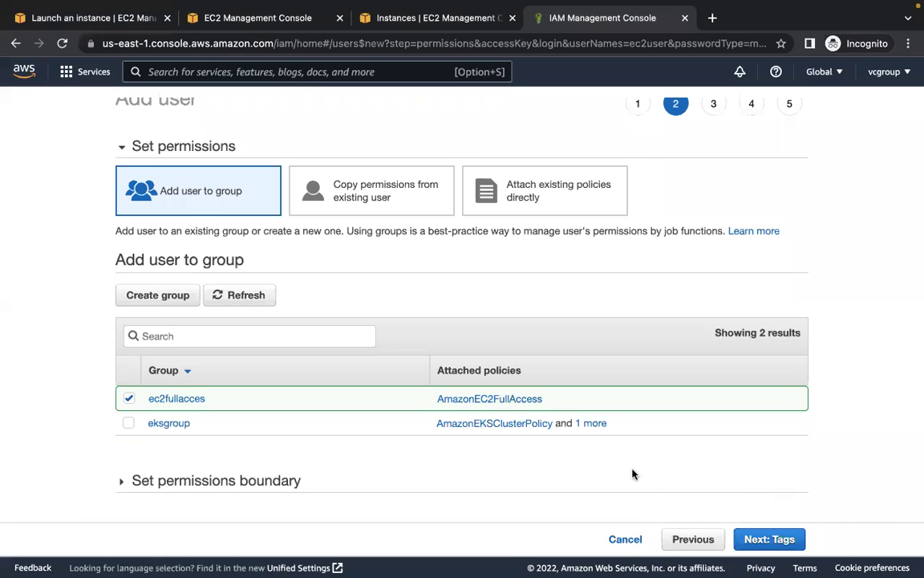
# - Skip tags, review and create ec2user, then download its credentials .csv
pyautogui.click(769, 539)
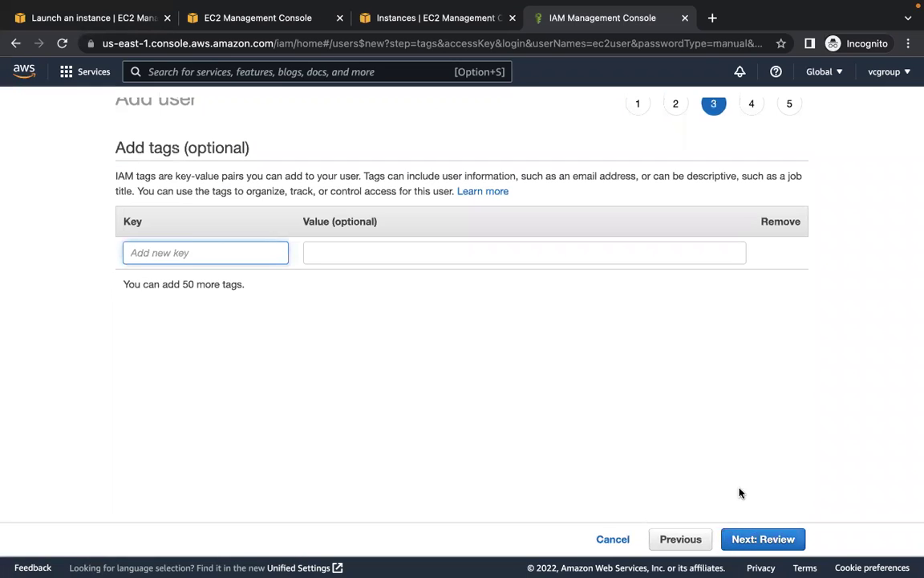
pyautogui.click(739, 539)
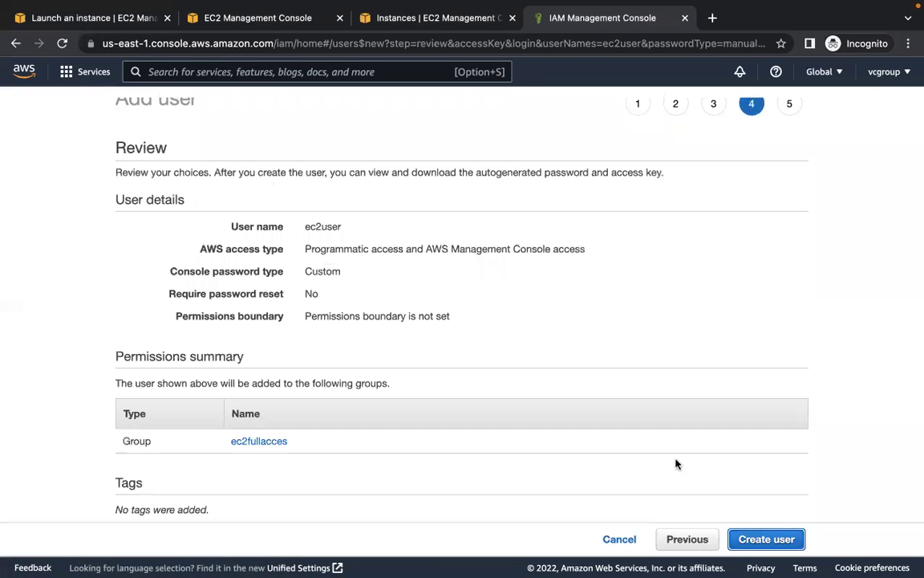
pyautogui.click(751, 539)
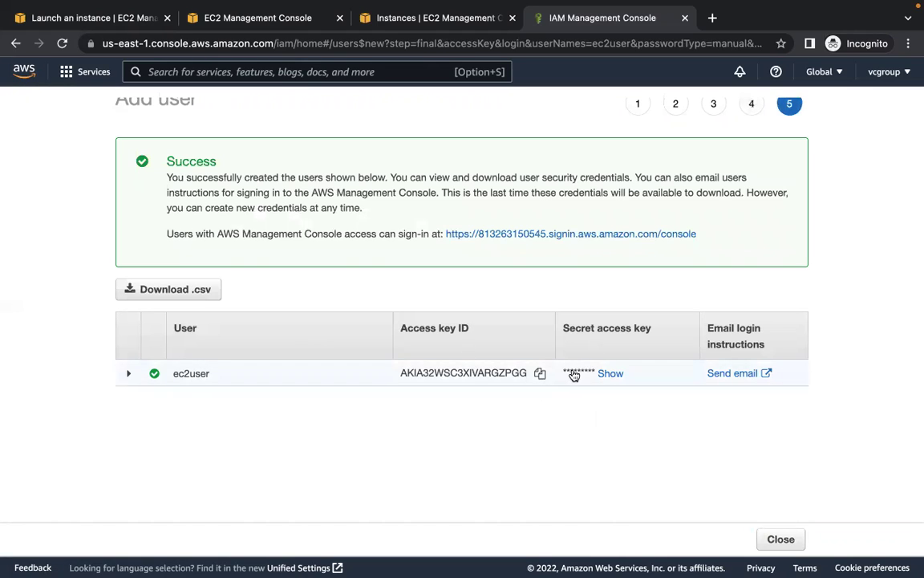
pyautogui.click(188, 295)
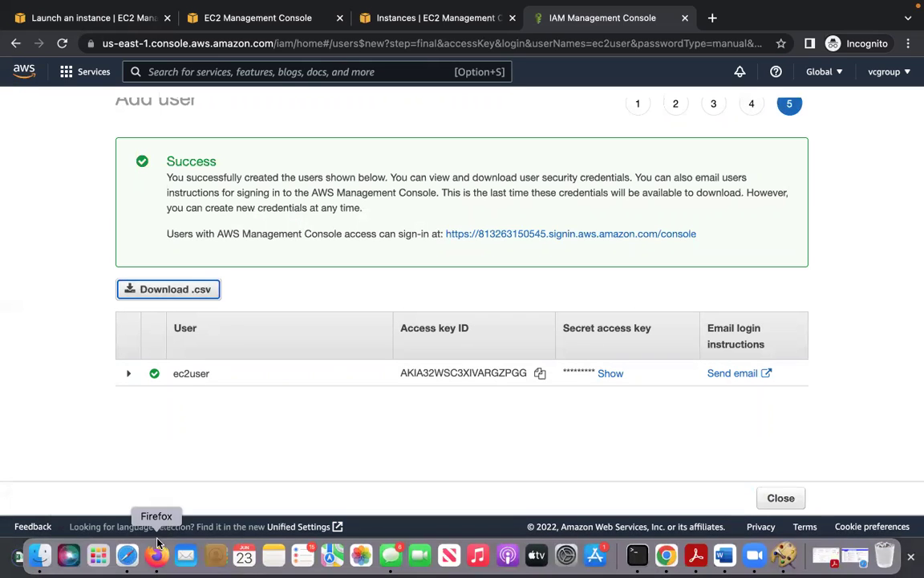
pyautogui.click(150, 562)
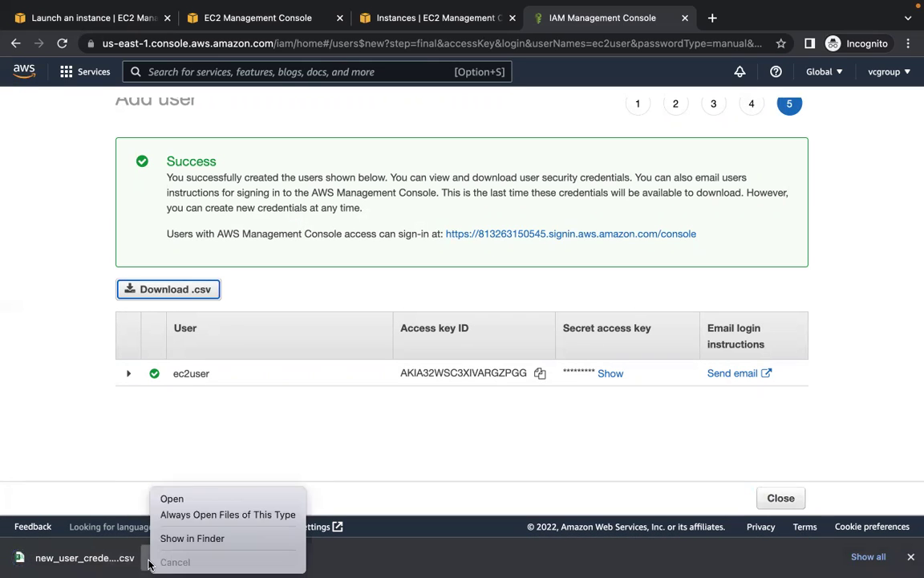
pyautogui.click(212, 536)
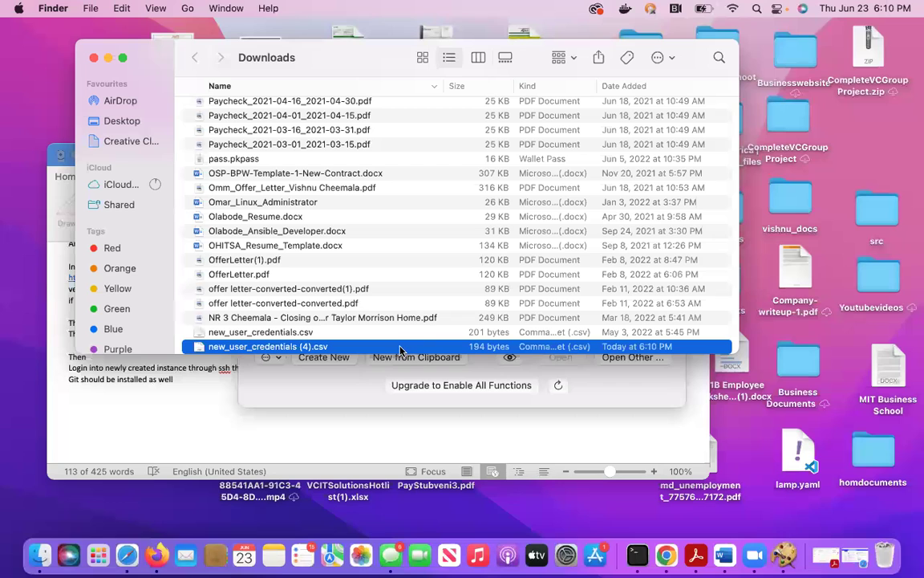
pyautogui.doubleClick(401, 346)
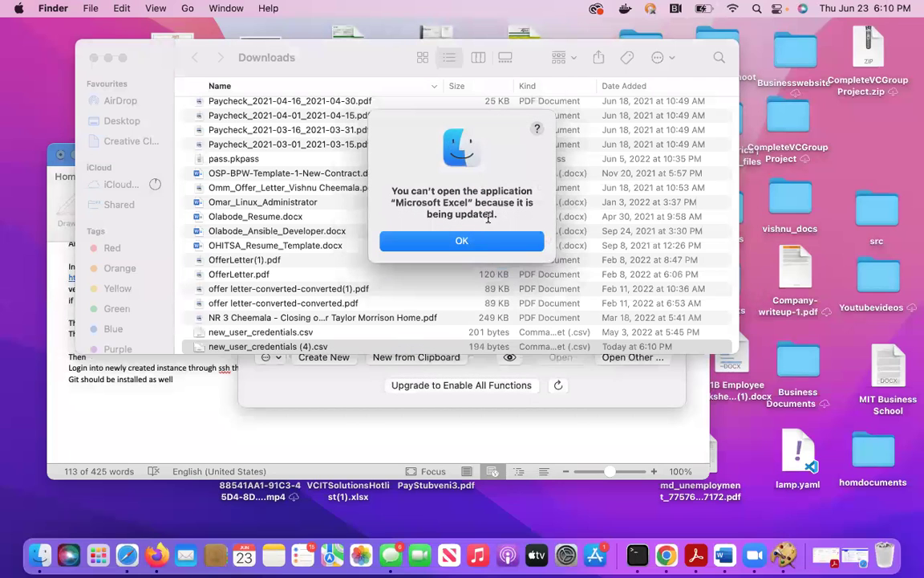
pyautogui.click(484, 243)
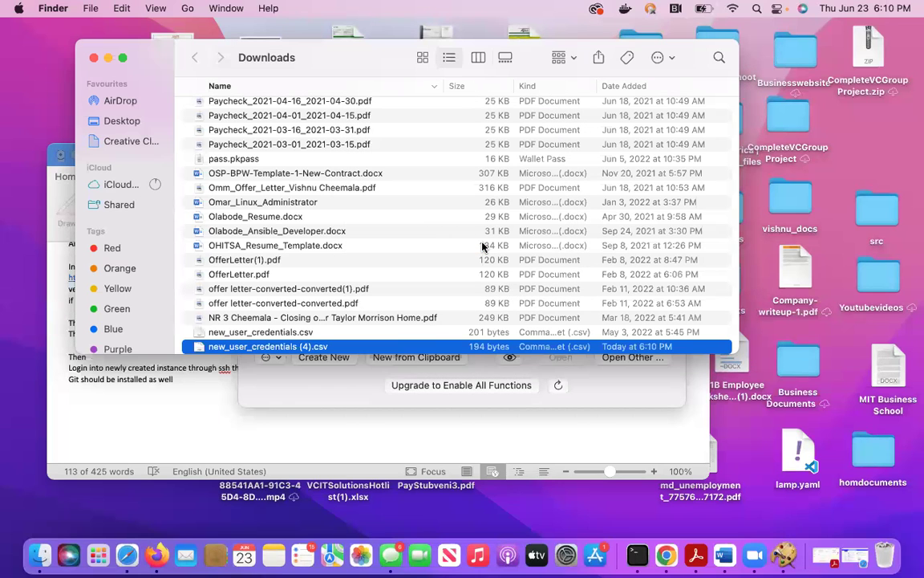
pyautogui.click(93, 58)
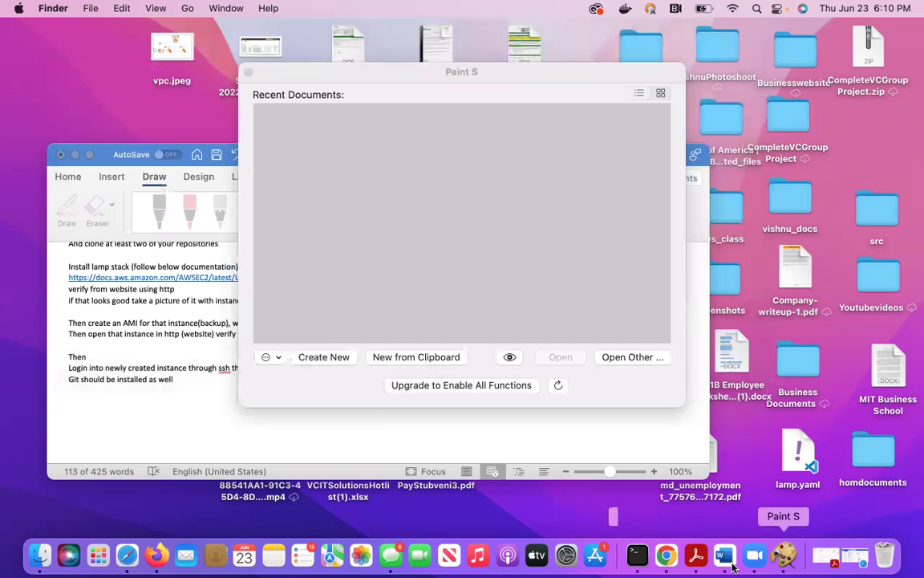
pyautogui.click(665, 556)
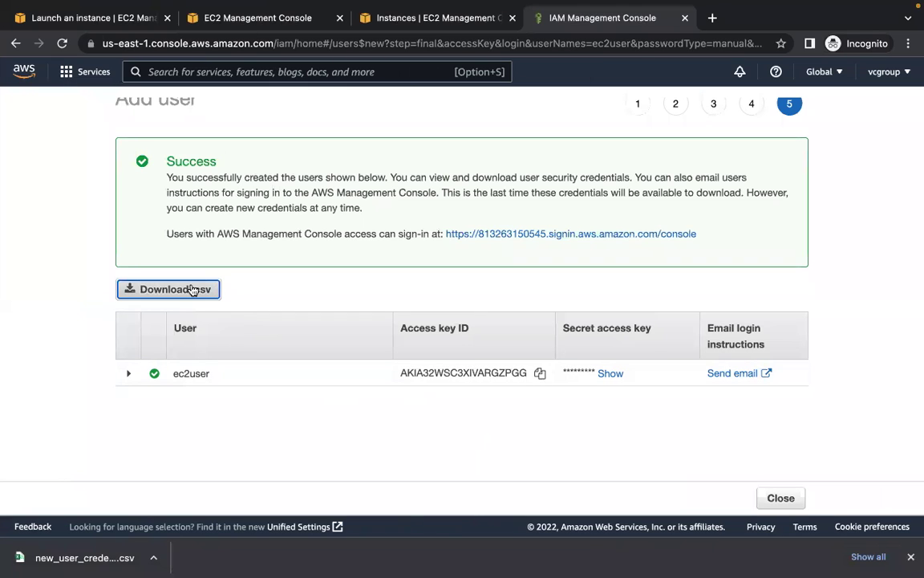
# - Open the downloaded credentials CSV and follow its console sign-in URL
pyautogui.click(123, 559)
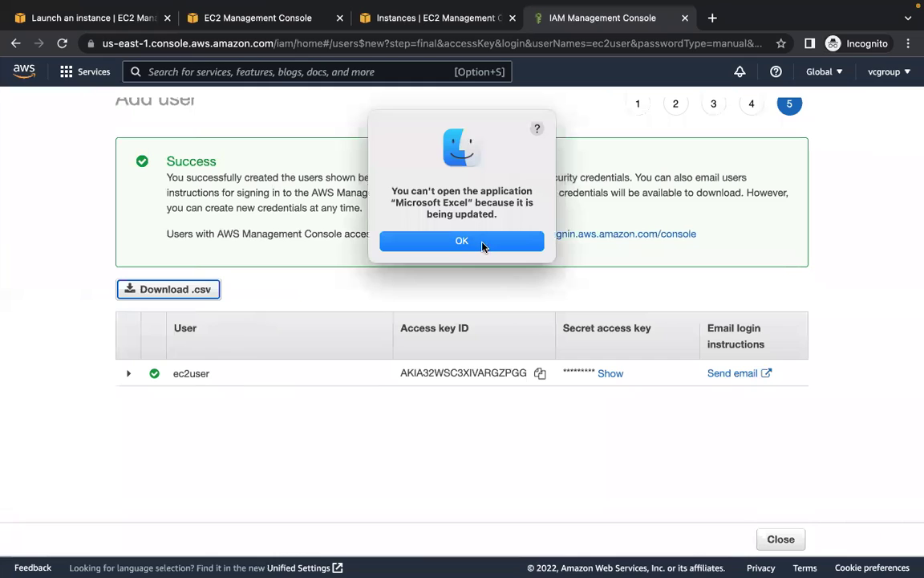
pyautogui.click(481, 243)
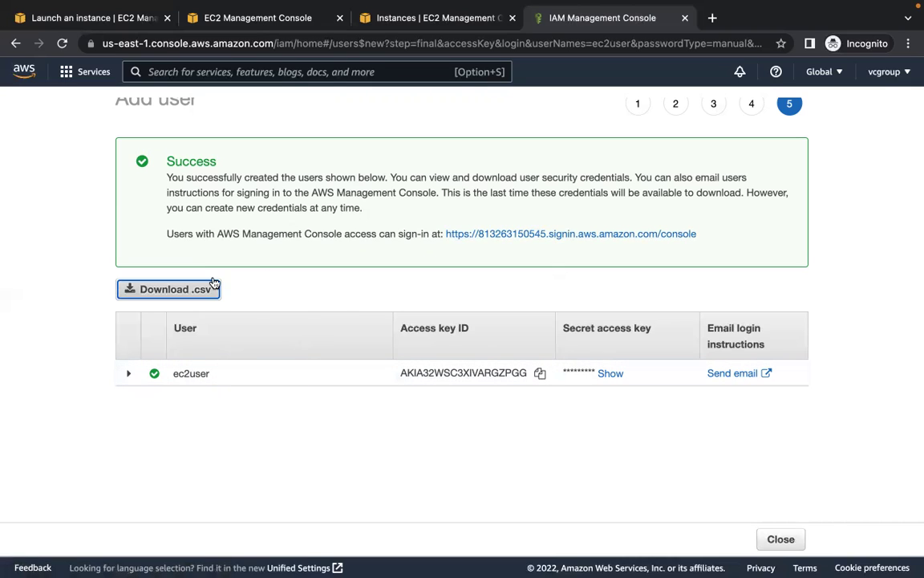
pyautogui.click(526, 235)
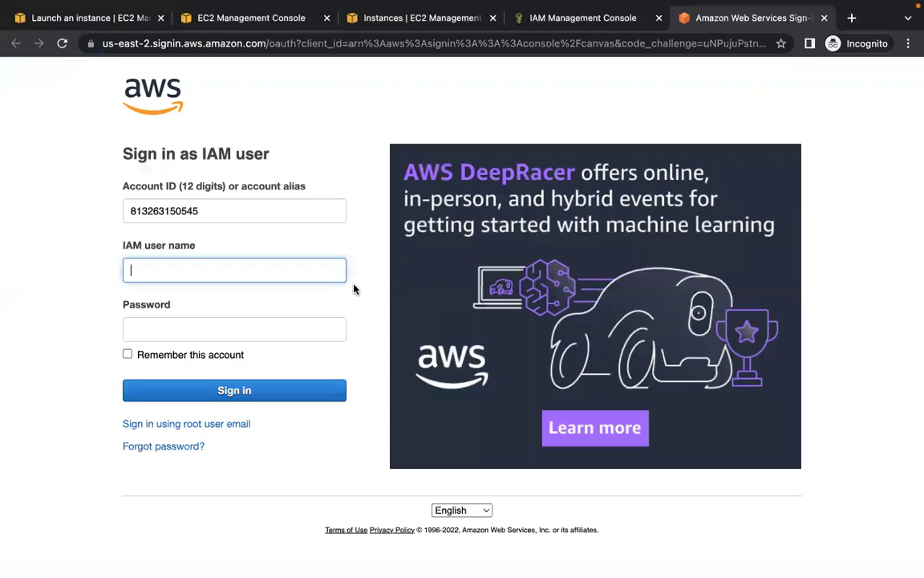
# - Sign in as IAM user ec2user, re-entering the password after the first attempt fails
pyautogui.click(341, 274)
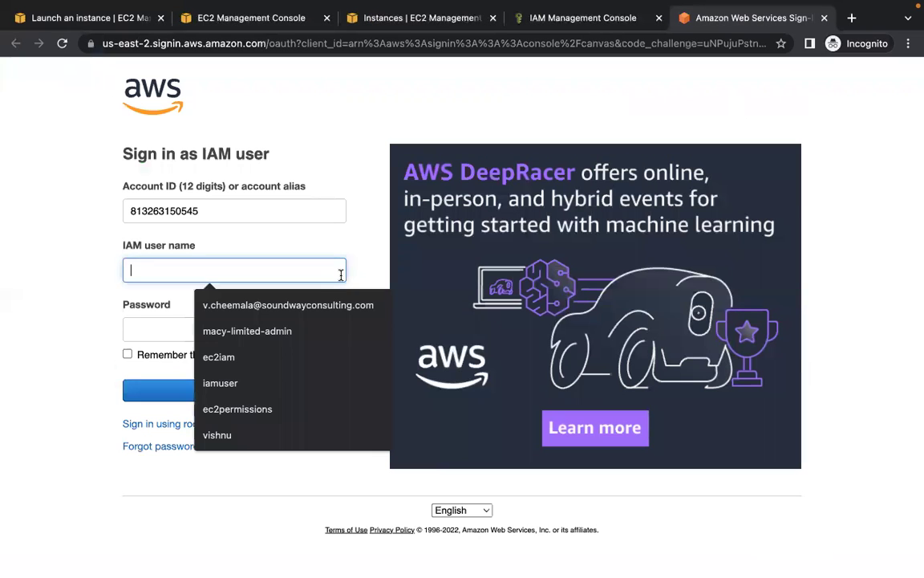
pyautogui.write('ec2user')
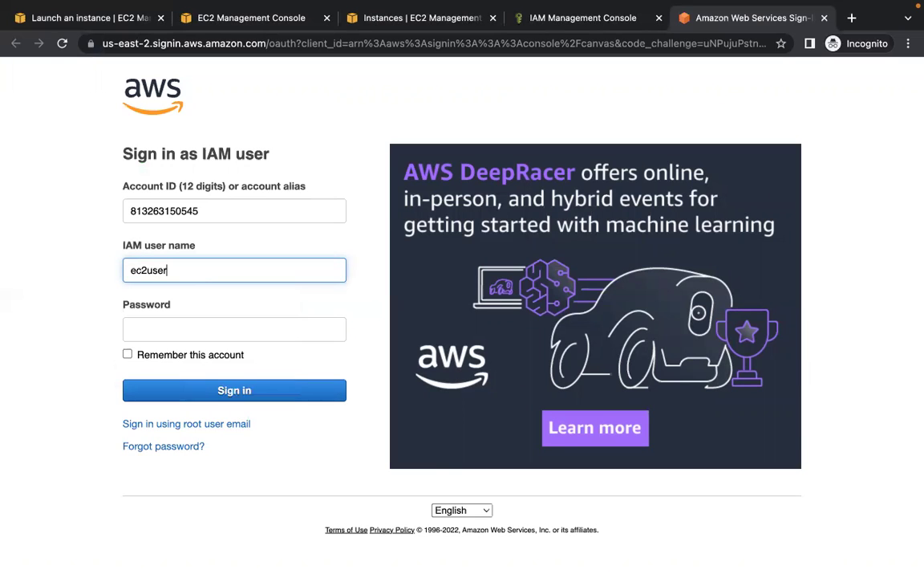
pyautogui.click(133, 328)
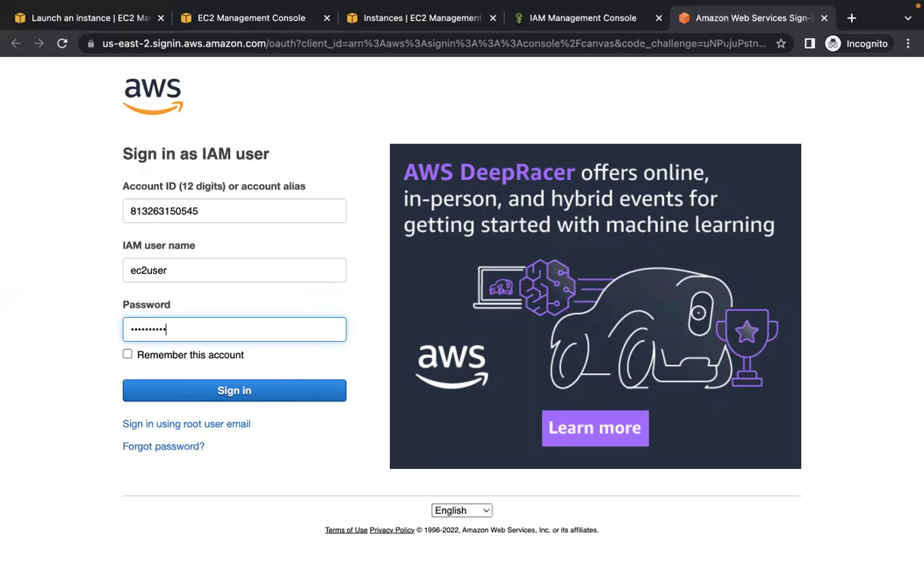
pyautogui.click(254, 393)
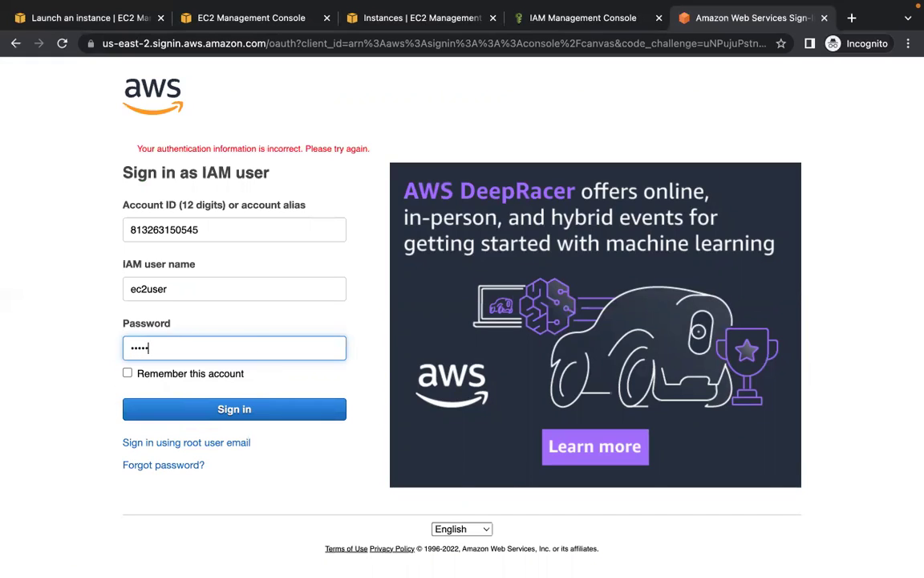
pyautogui.click(255, 417)
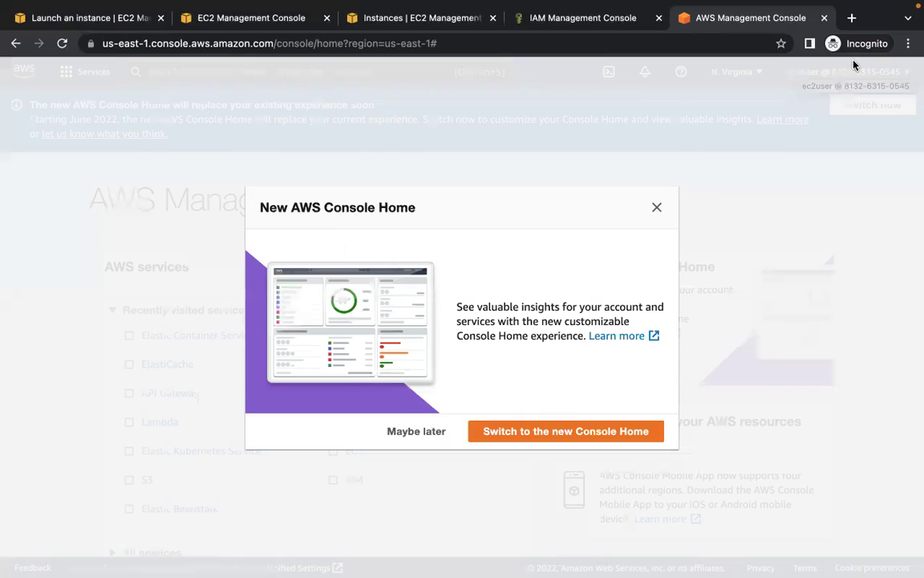
# - Dismiss the announcement, switch to the new Console Home, and open EC2 from Recently visited
pyautogui.click(656, 207)
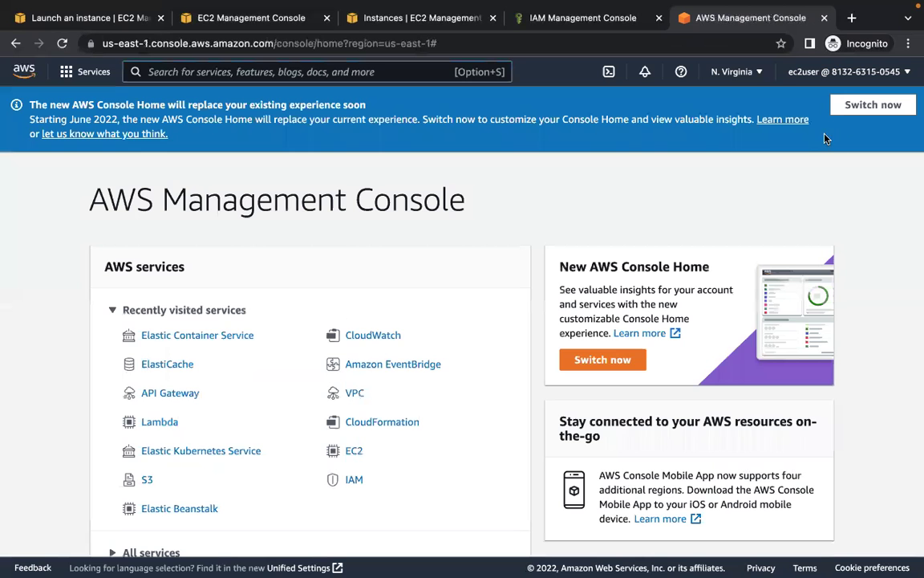
pyautogui.click(860, 109)
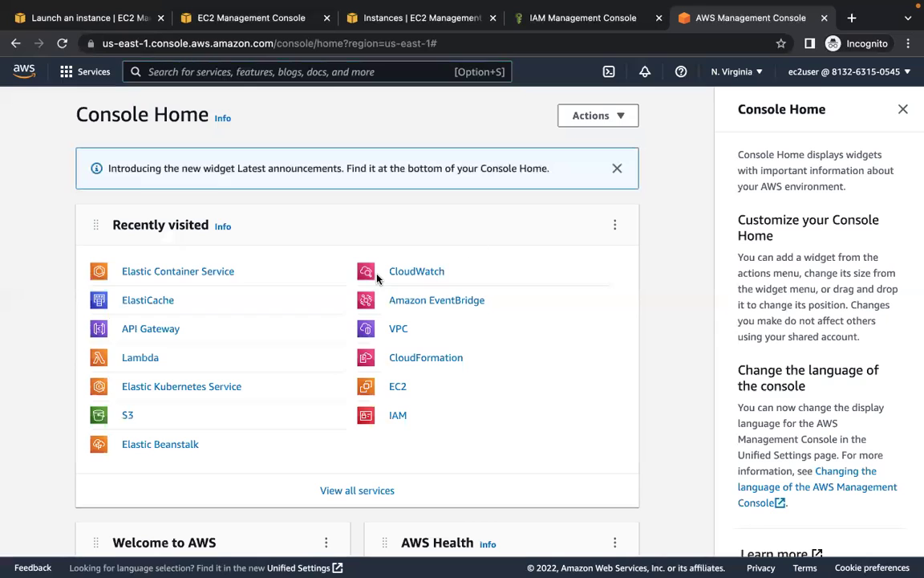
pyautogui.click(399, 388)
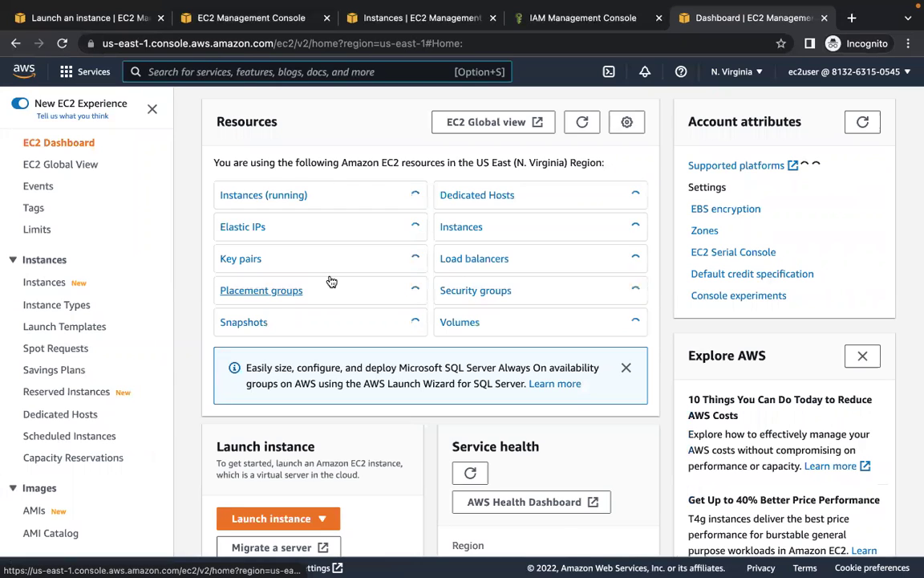
# - Go to the EC2 Instances list and start launching a new instance
pyautogui.hotkey('alt', 's')
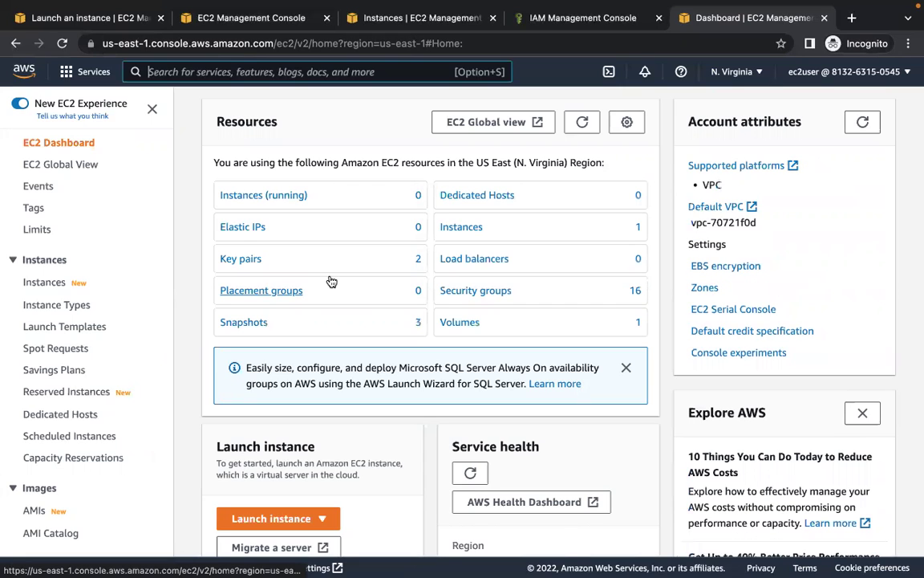
pyautogui.click(254, 196)
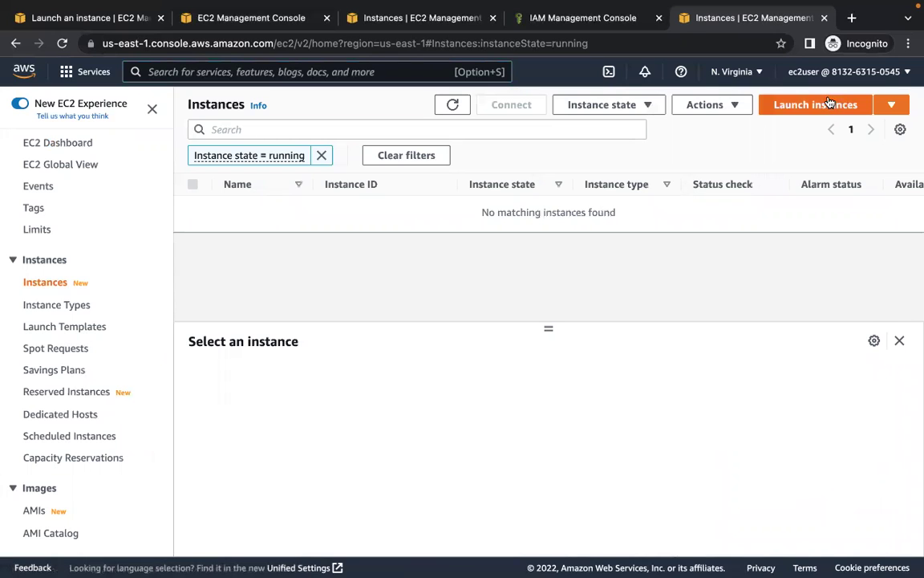
pyautogui.click(830, 103)
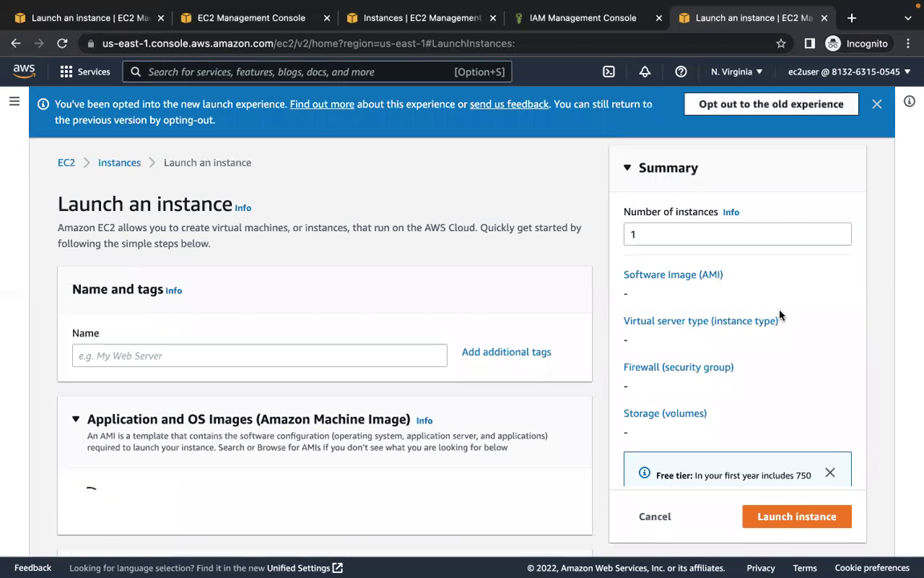
# - Choose the iamuser key pair and launch the t2.micro Amazon Linux 2 instance
pyautogui.click(378, 353)
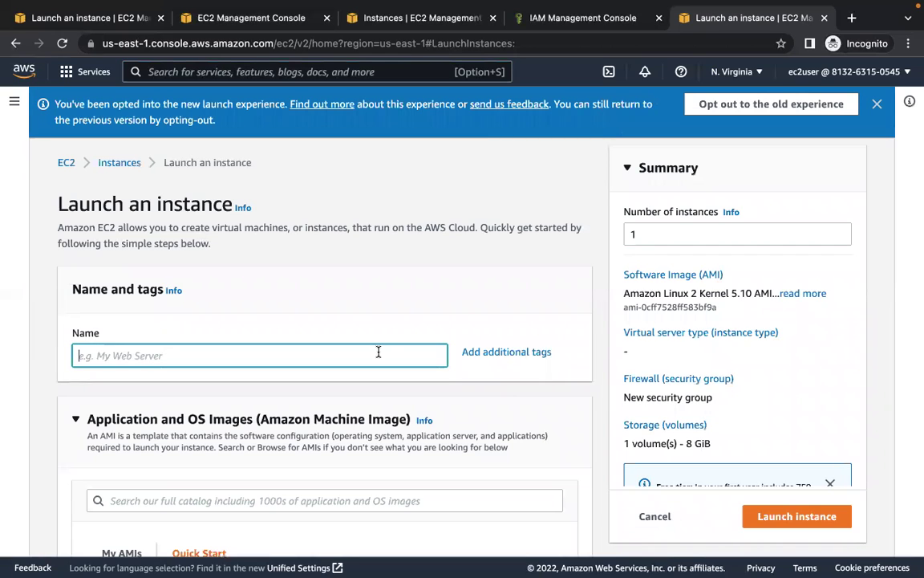
pyautogui.scroll(-5, 470, 289)
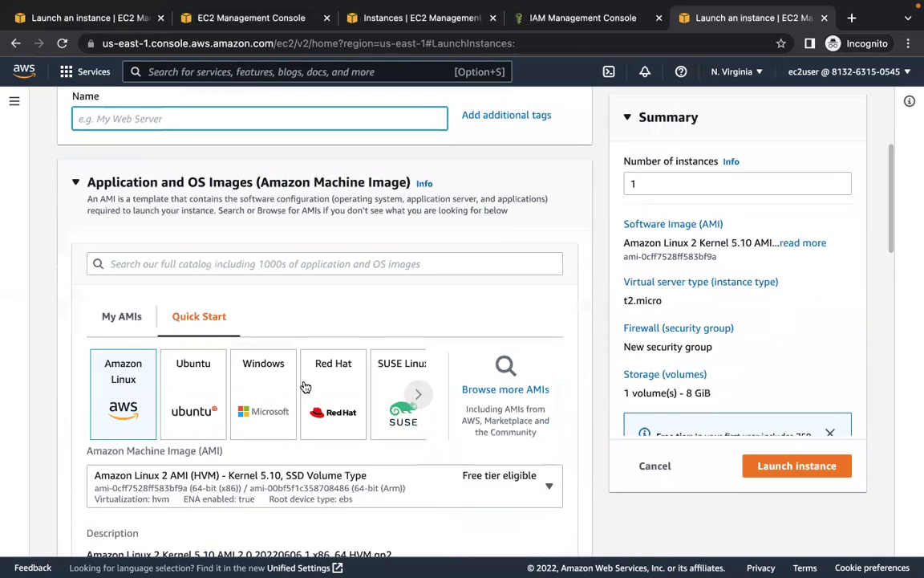
pyautogui.scroll(-10, 305, 387)
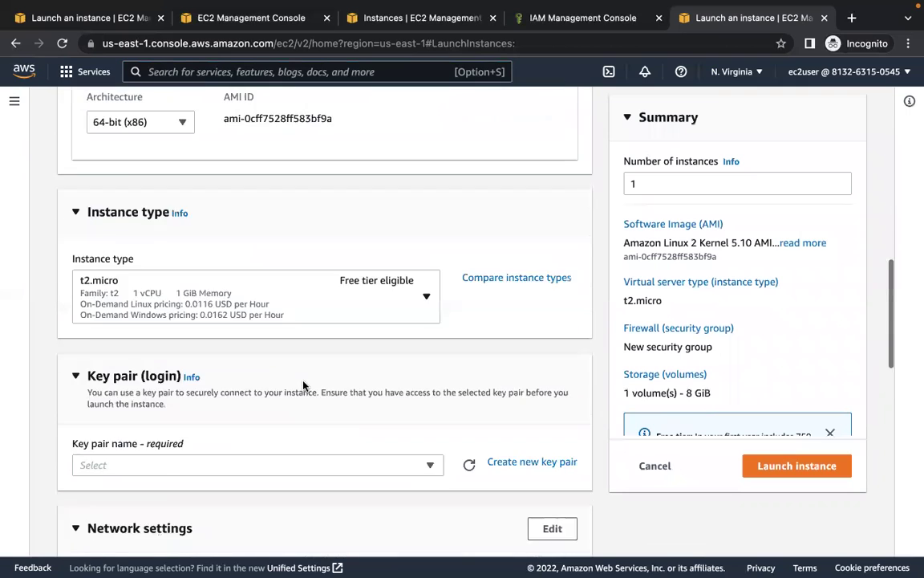
pyautogui.scroll(-10, 304, 385)
pyautogui.scroll(5, 303, 386)
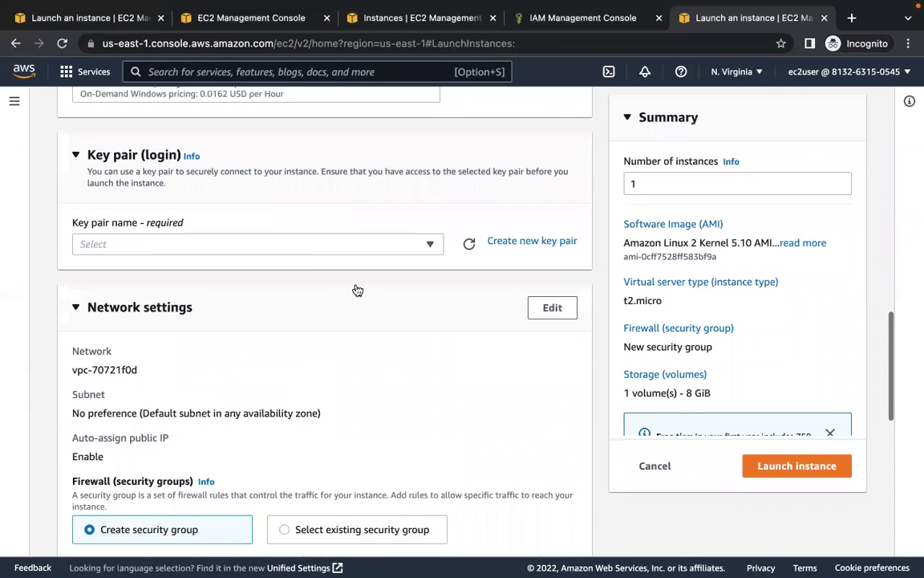
pyautogui.click(351, 248)
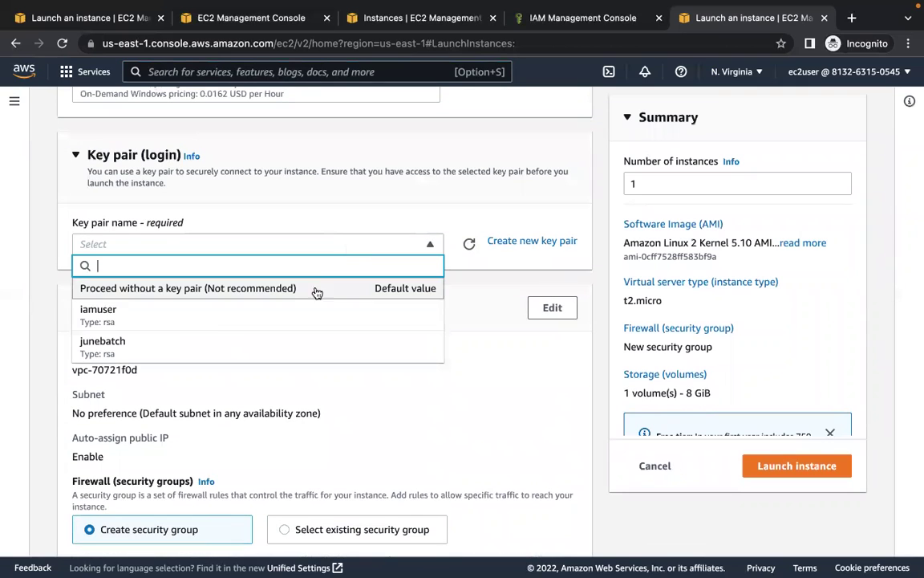
pyautogui.click(279, 315)
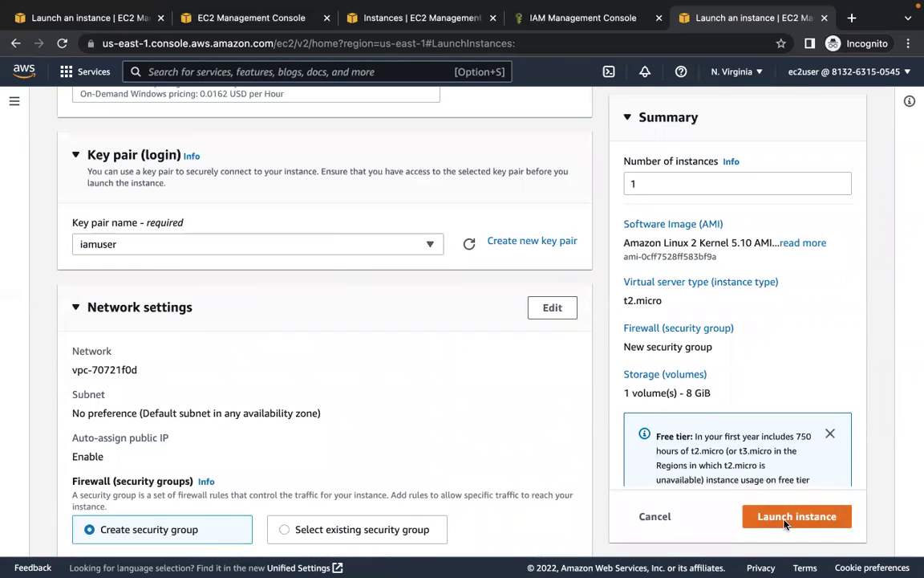
pyautogui.click(784, 520)
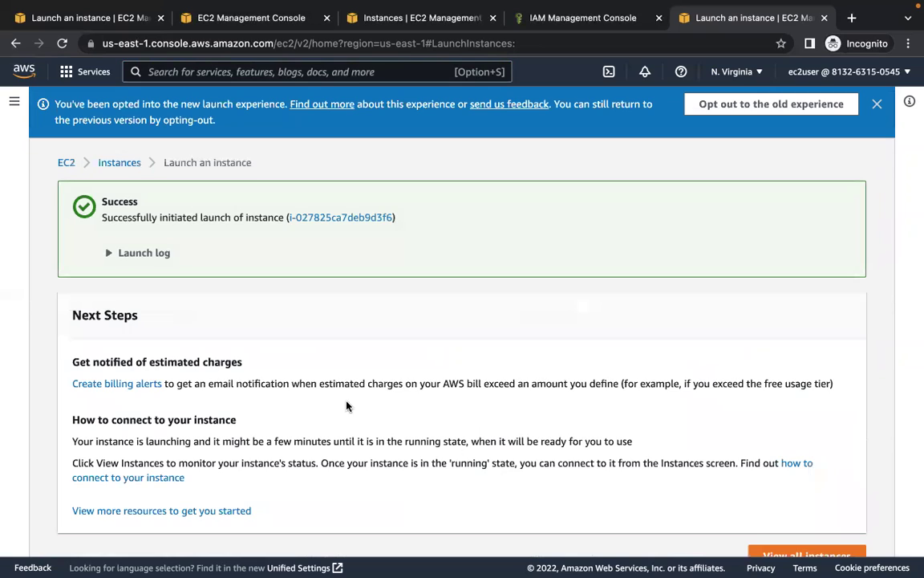
# - View and select new instance i-027825ca7deb9d3f6, then search services for iam
pyautogui.click(361, 217)
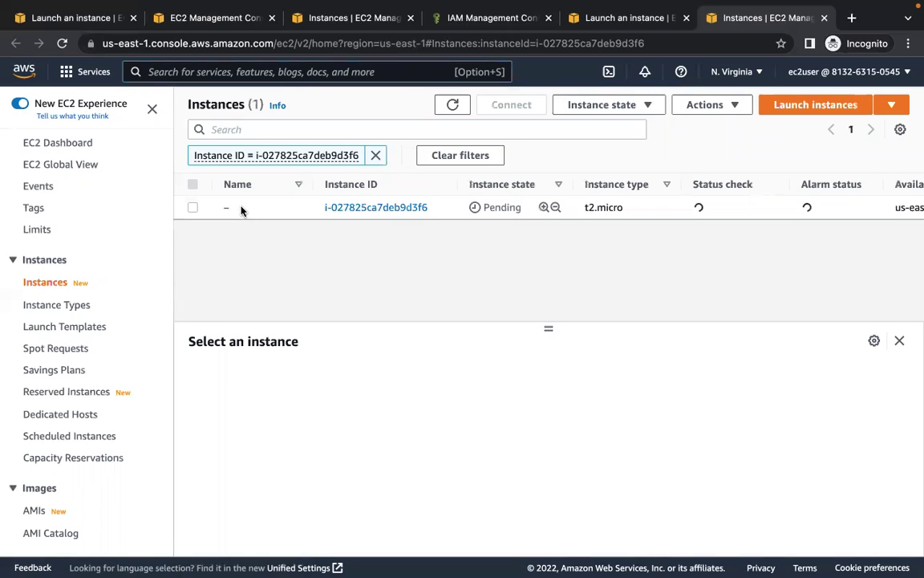
pyautogui.click(192, 208)
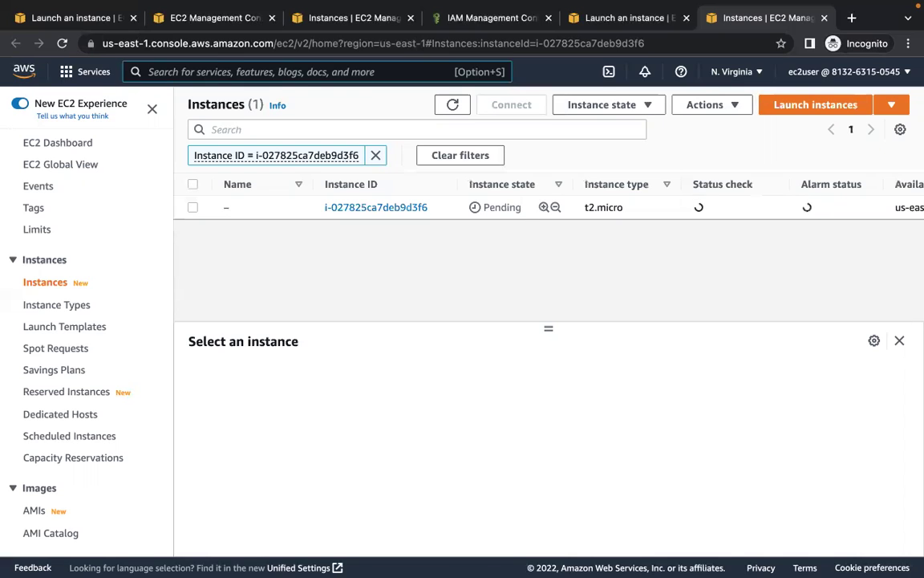
pyautogui.write('iam')
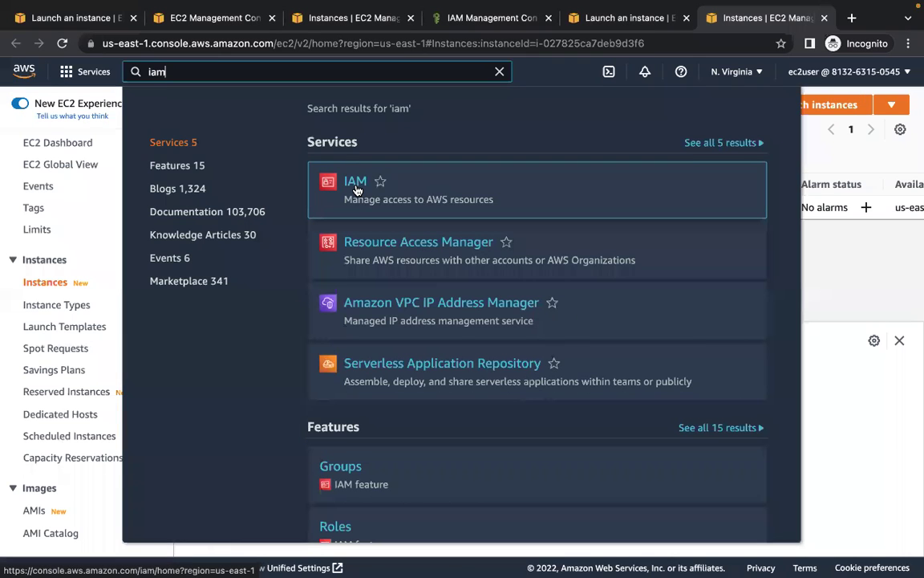
# - Open the IAM console showing not-authorized errors, then search for cloudformation
pyautogui.click(357, 189)
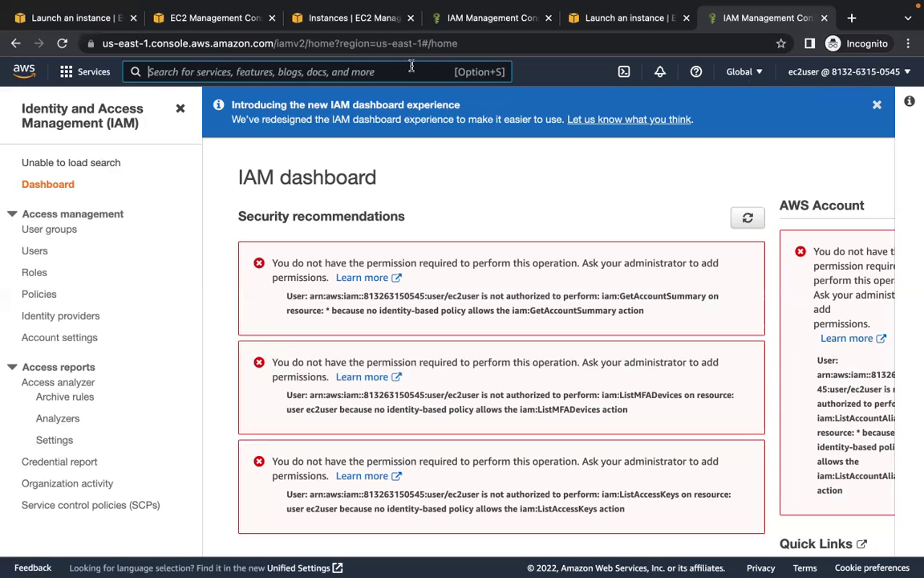
pyautogui.write('c')
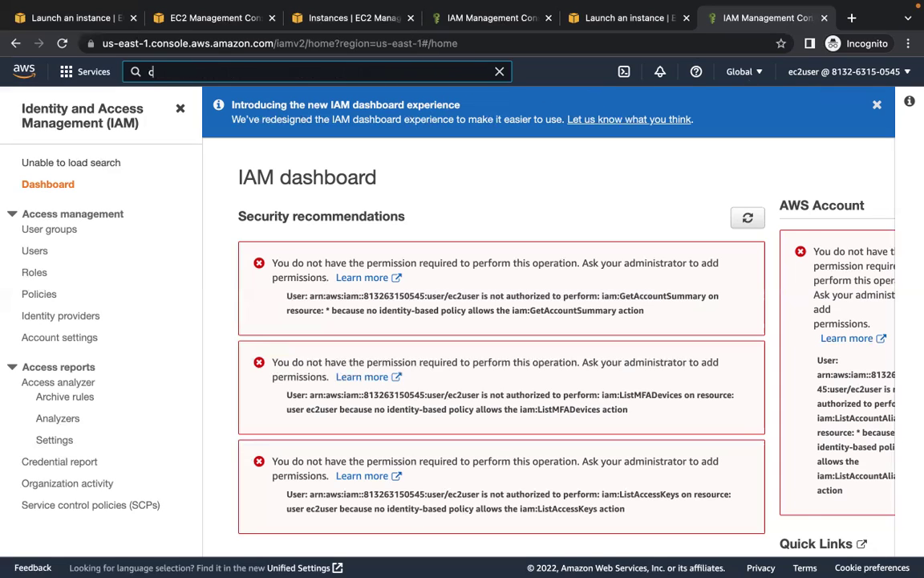
pyautogui.write('loudformation')
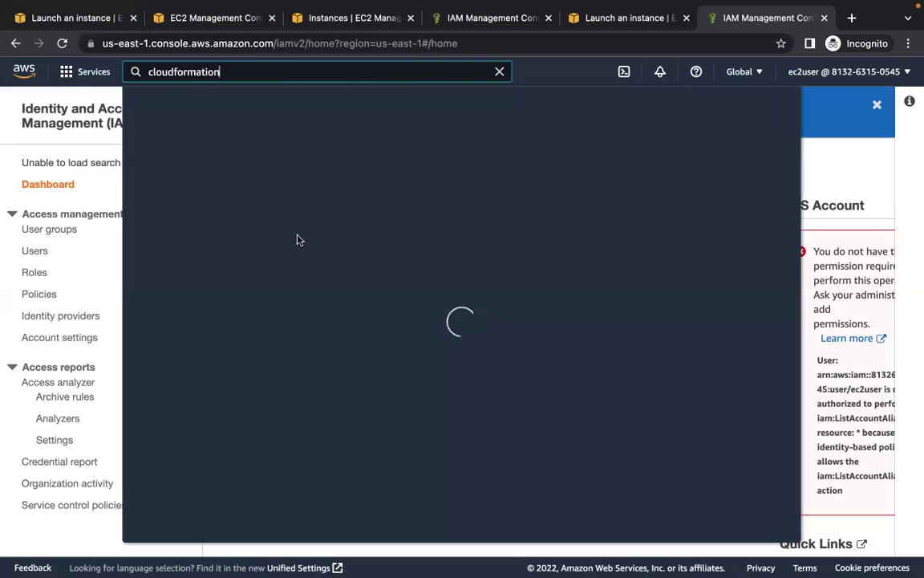
# - Try creating a CloudFormation stack from the single-instance LAMP Stack sample template, which hits an authorization error
pyautogui.click(394, 187)
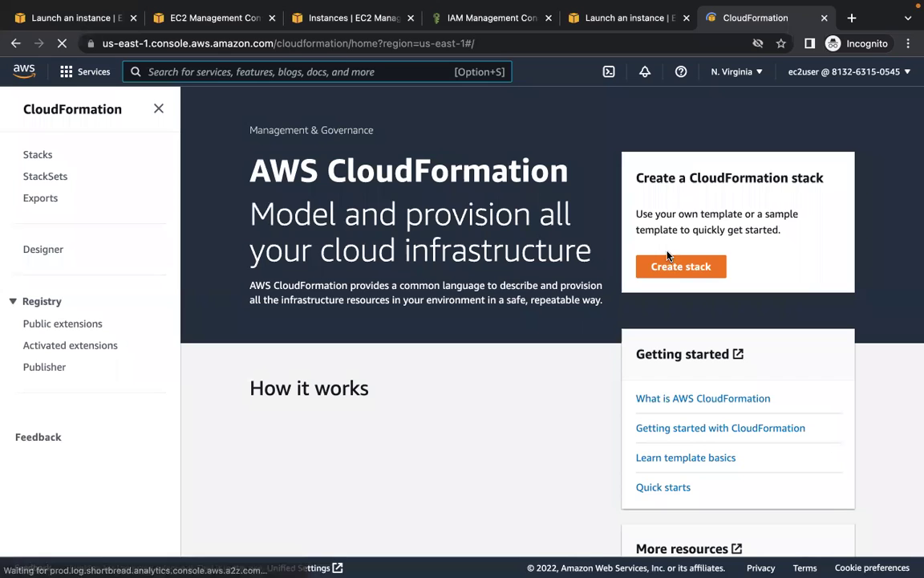
pyautogui.click(674, 268)
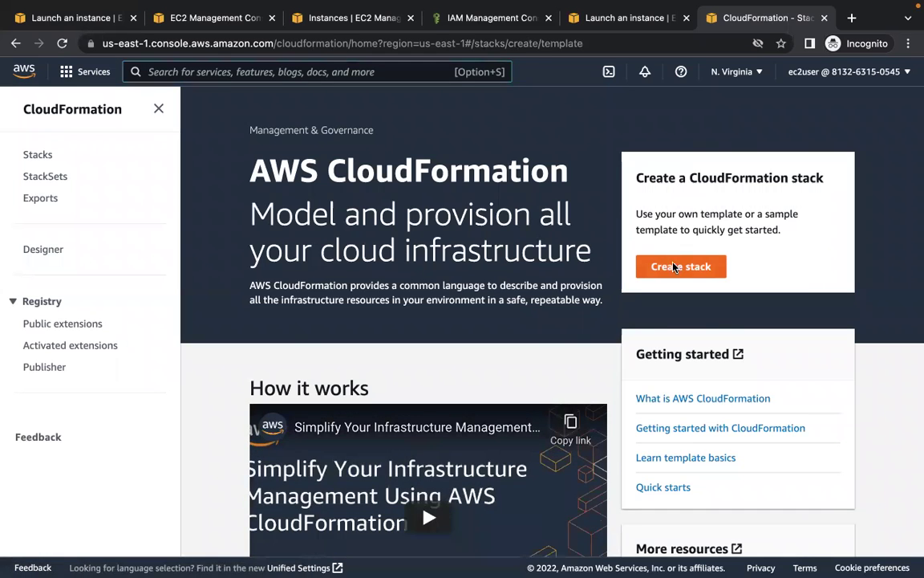
pyautogui.scroll(-3, 553, 416)
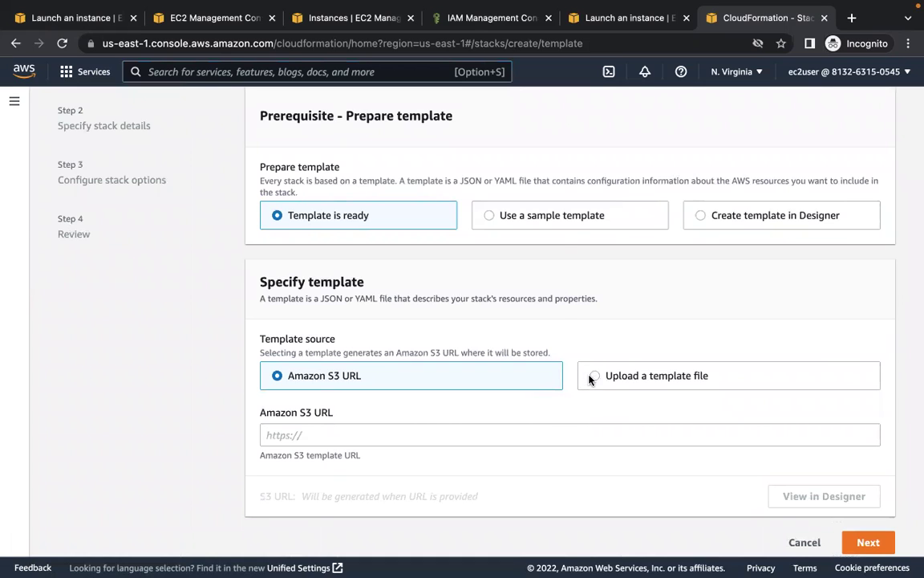
pyautogui.click(542, 223)
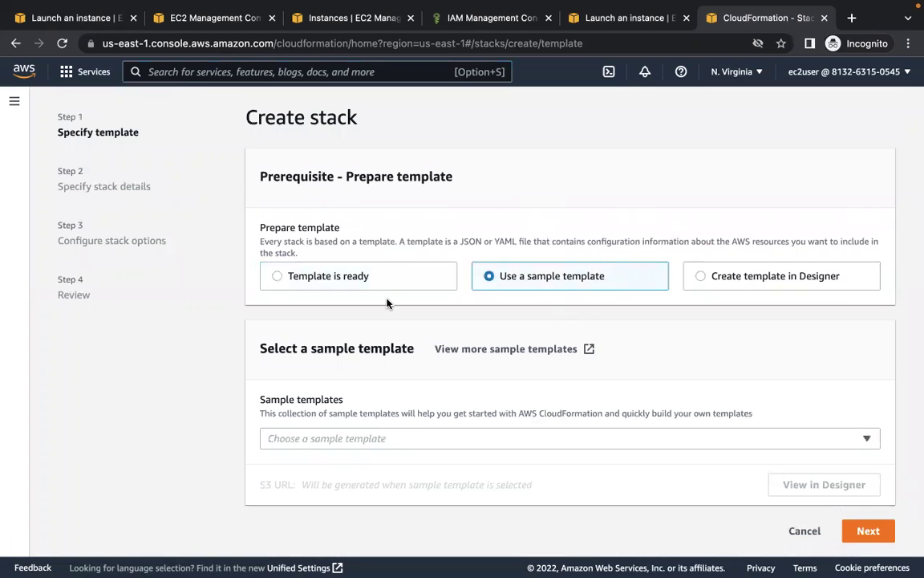
pyautogui.click(466, 440)
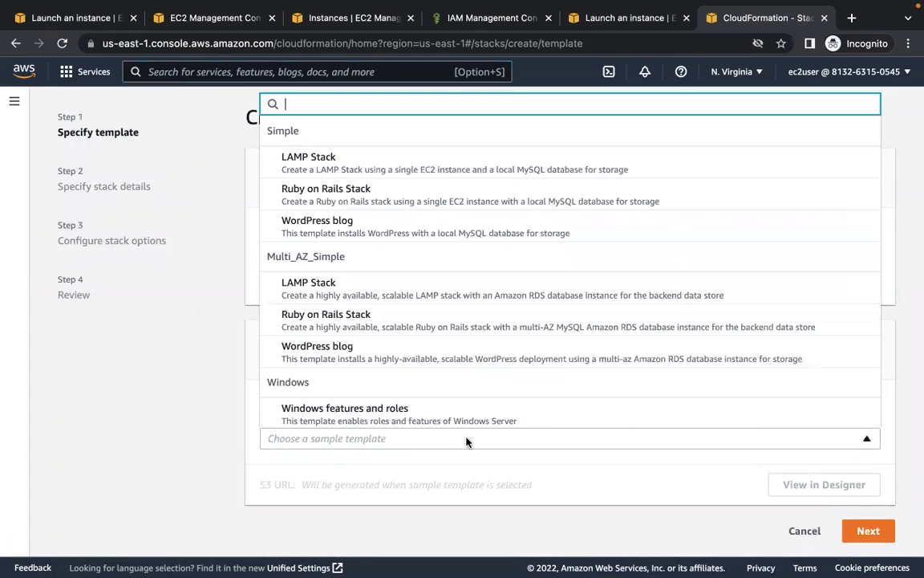
pyautogui.click(371, 143)
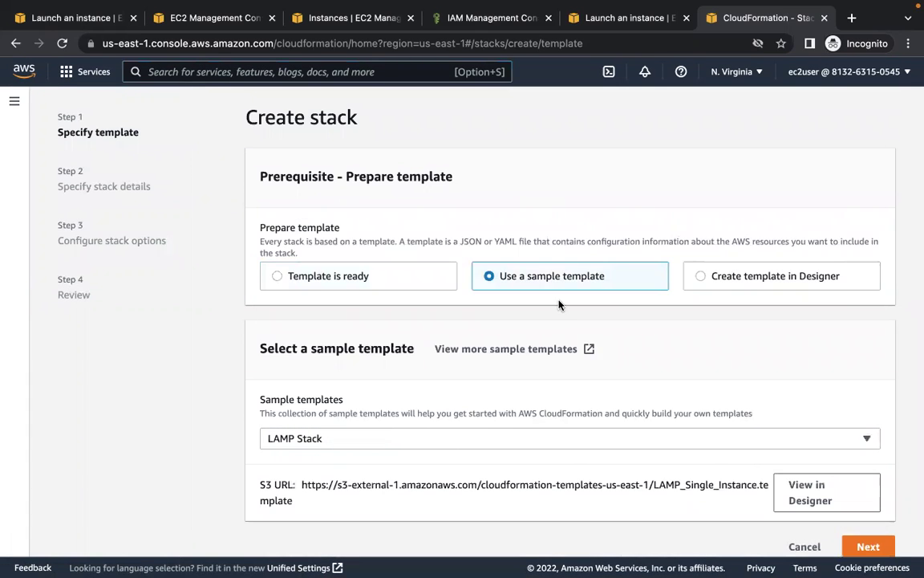
pyautogui.scroll(-1, 624, 375)
pyautogui.click(870, 526)
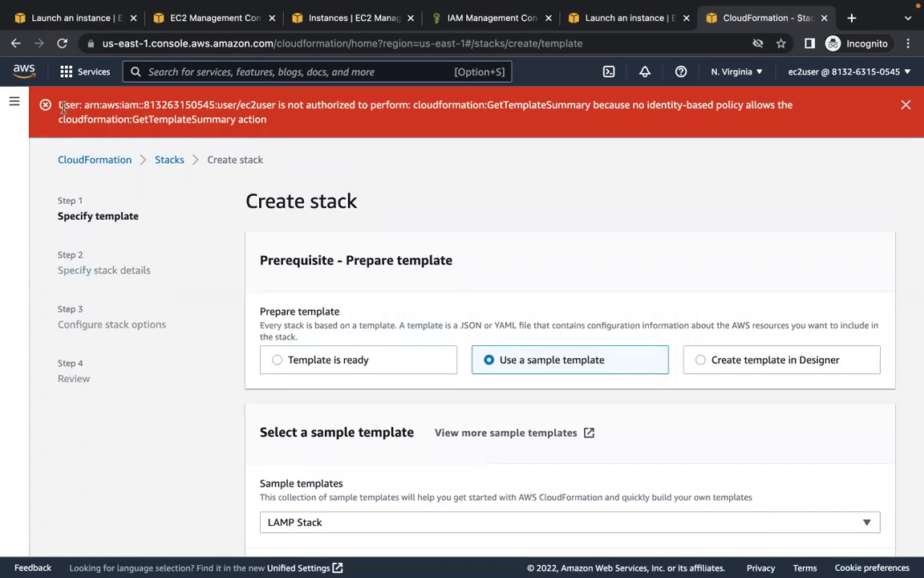
pyautogui.moveTo(67, 105); pyautogui.dragTo(227, 143)
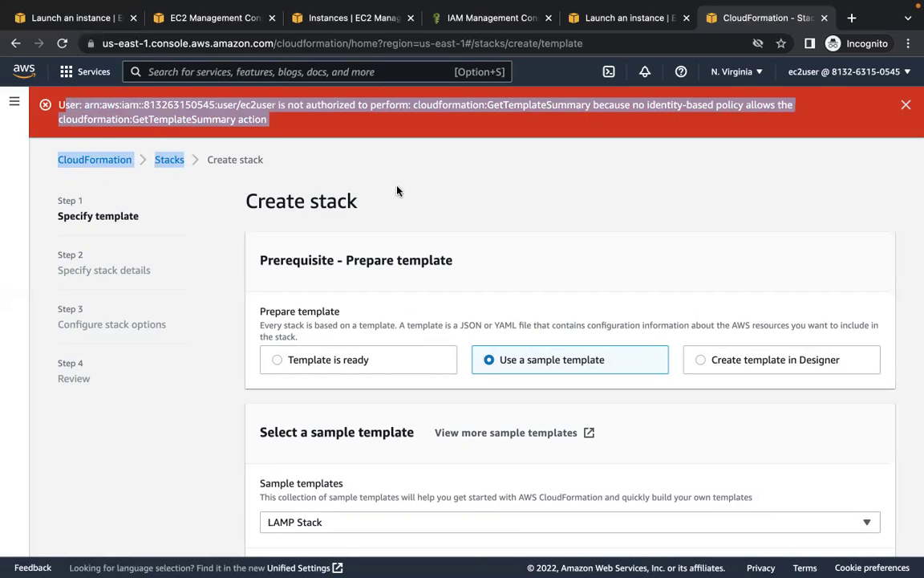
pyautogui.scroll(-3, 396, 190)
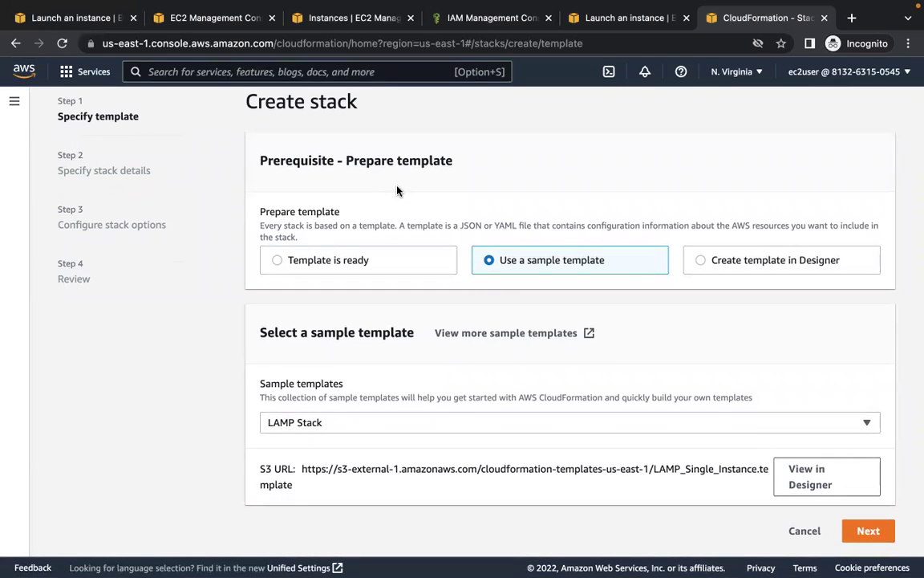
pyautogui.scroll(1, 391, 198)
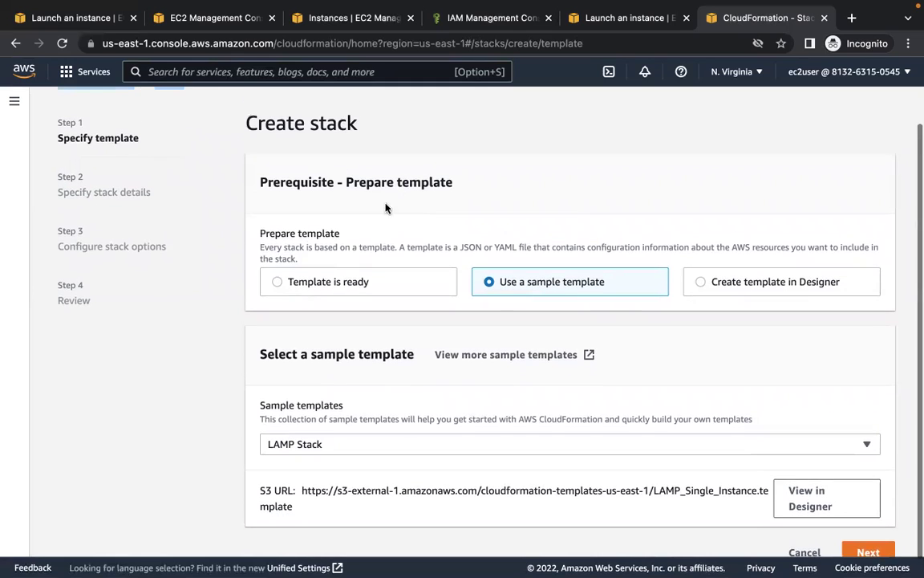
# - Upload create_lampstack.yaml as the template file and review the failed-upload message
pyautogui.click(277, 282)
pyautogui.scroll(-2, 385, 346)
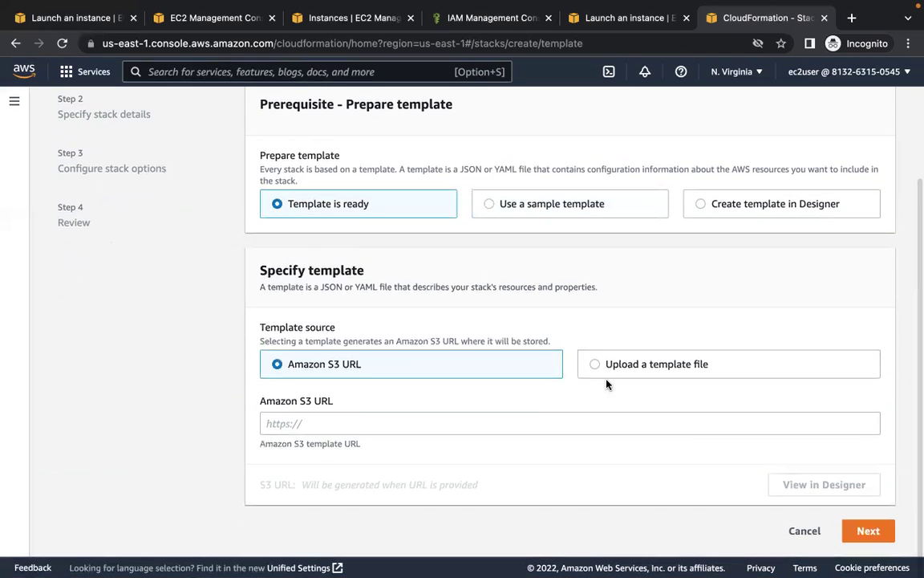
pyautogui.click(592, 363)
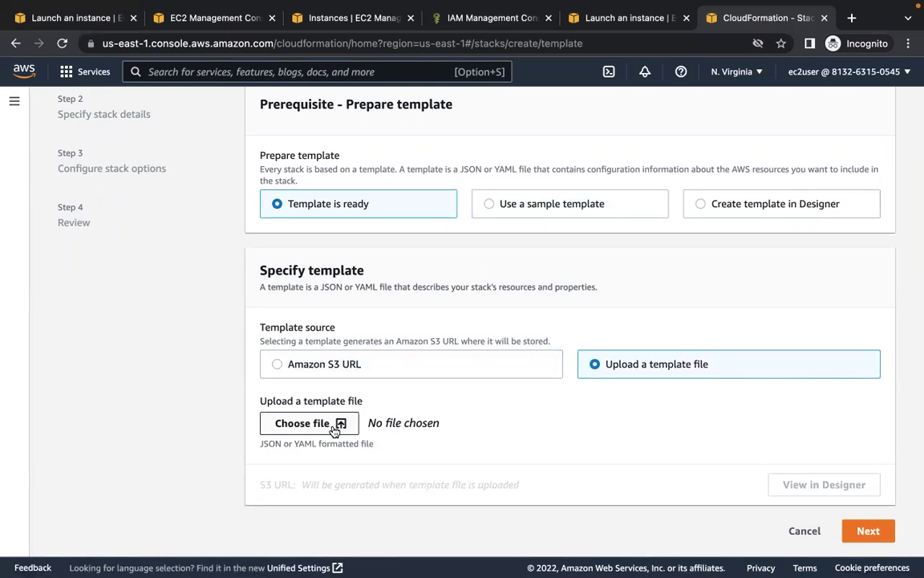
pyautogui.click(335, 429)
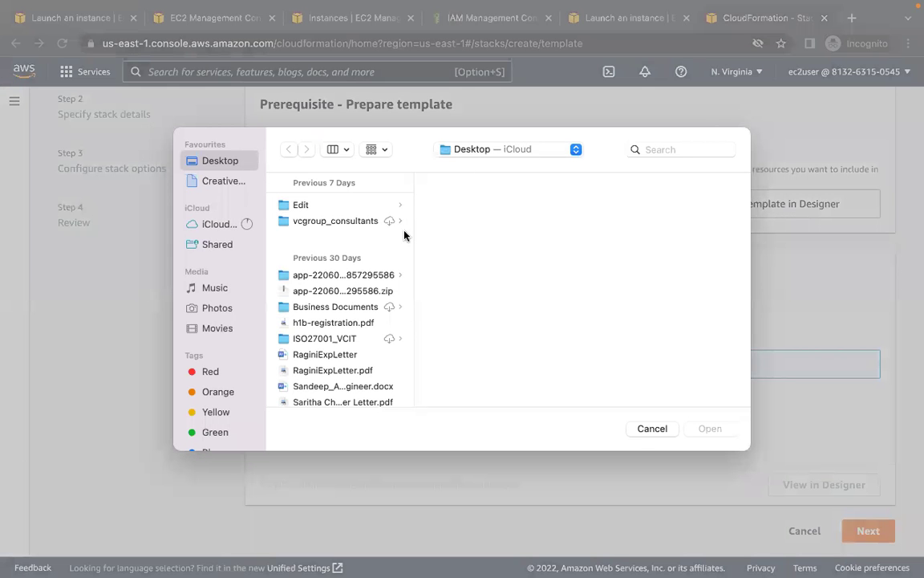
pyautogui.scroll(-5, 368, 307)
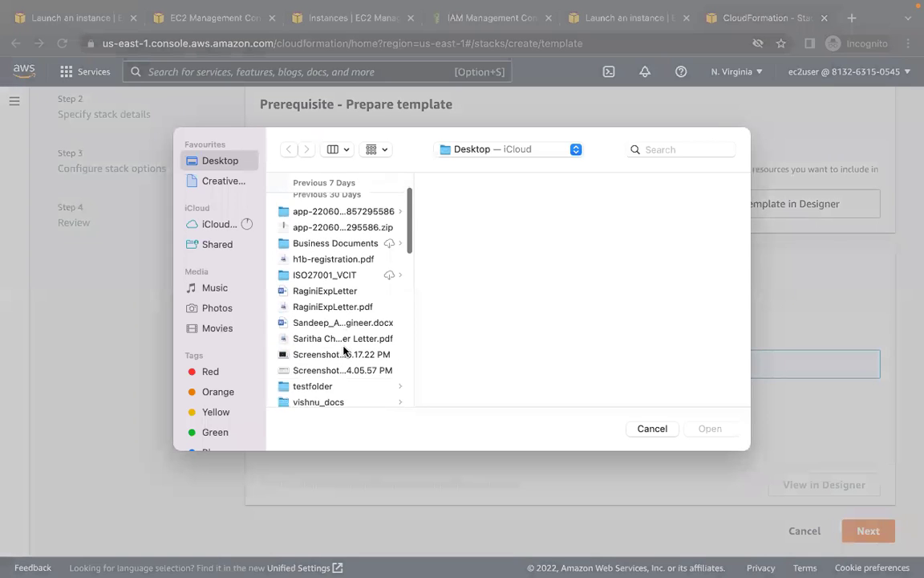
pyautogui.scroll(-10, 343, 350)
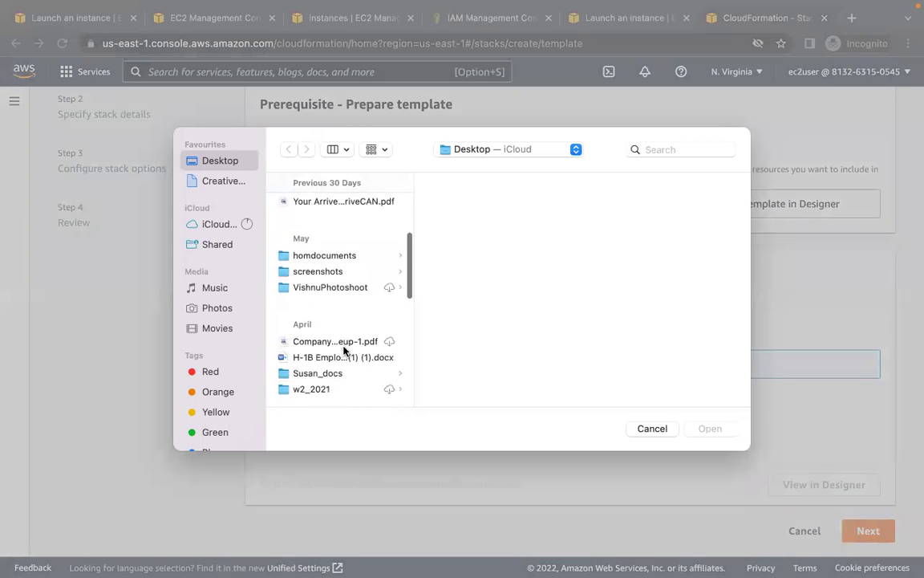
pyautogui.scroll(-10, 343, 351)
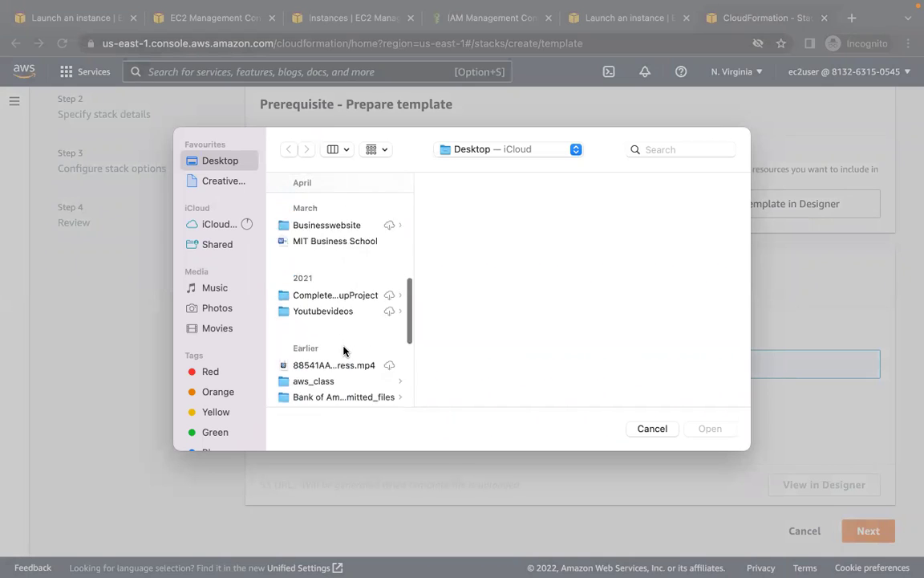
pyautogui.scroll(-3, 343, 351)
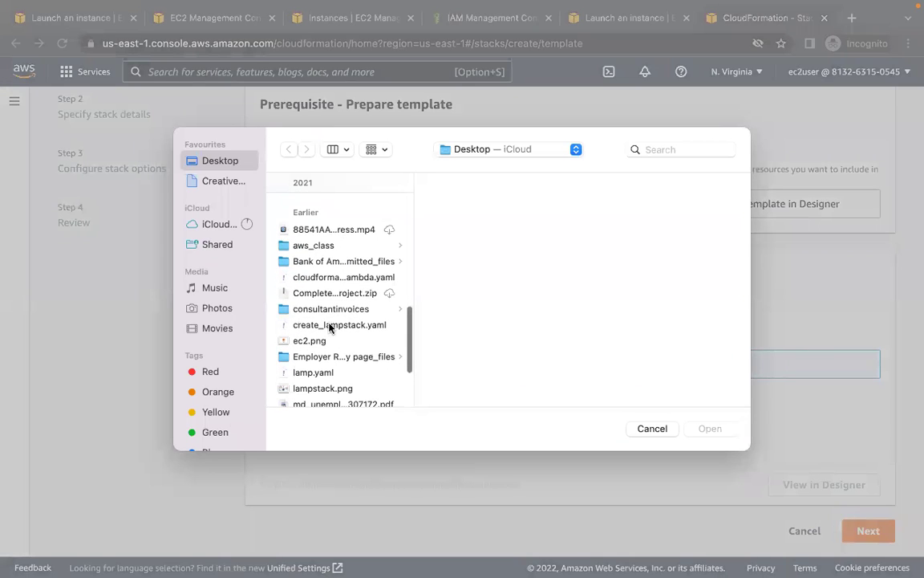
pyautogui.click(329, 325)
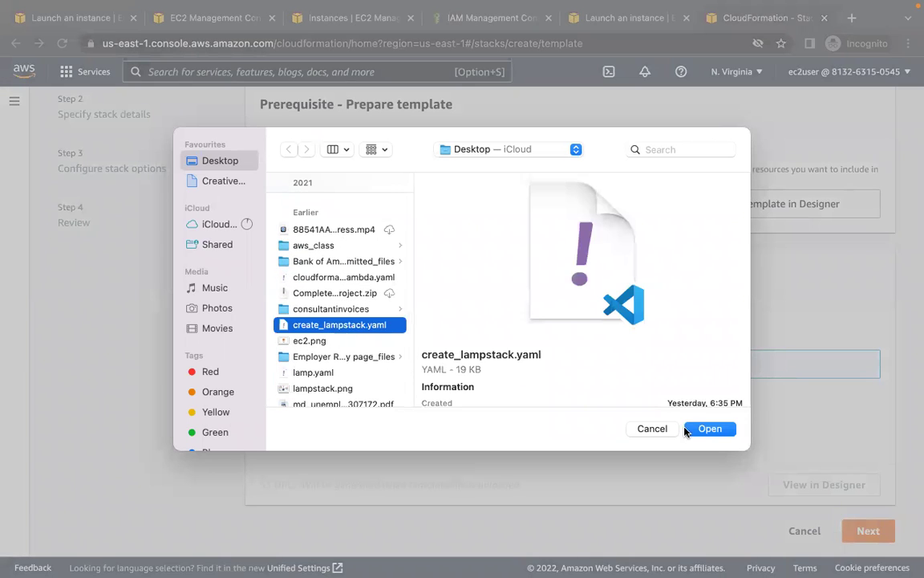
pyautogui.click(710, 430)
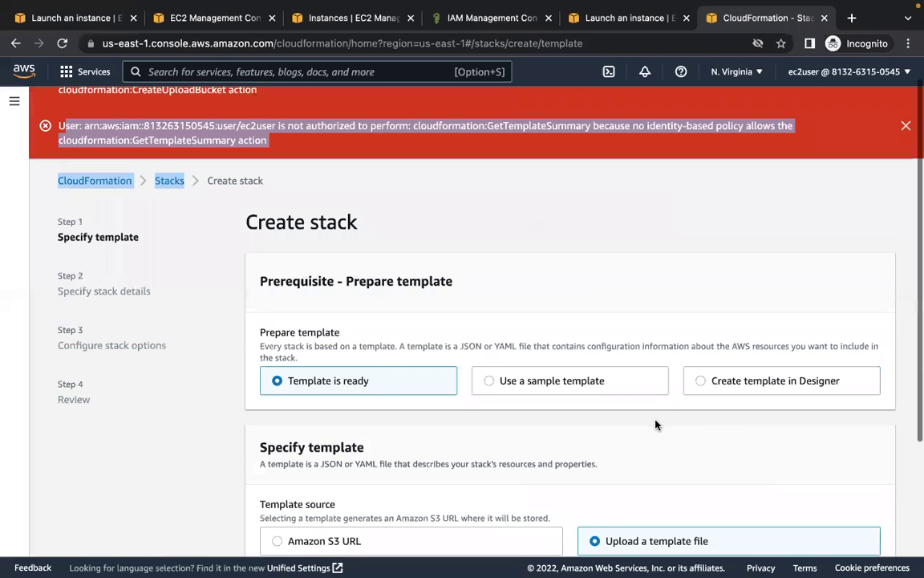
pyautogui.scroll(-3, 655, 425)
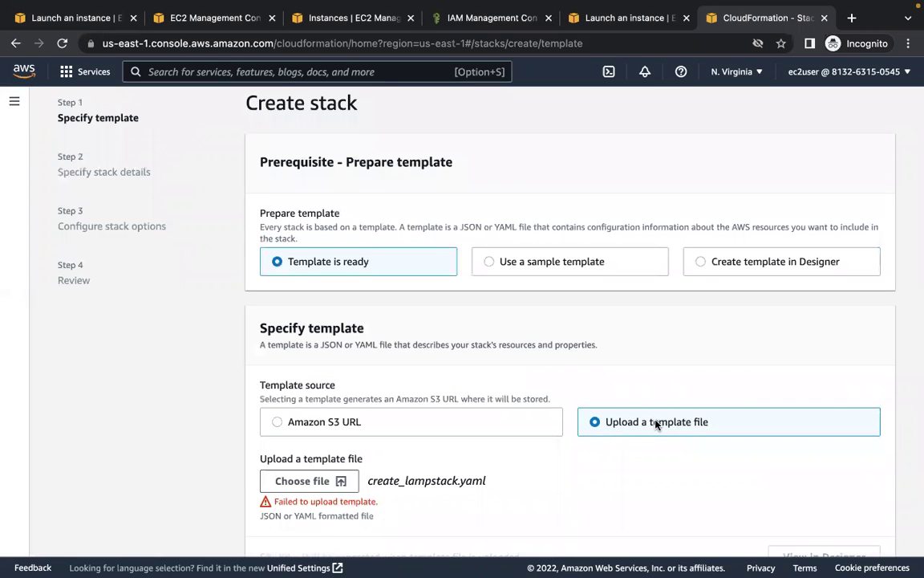
pyautogui.scroll(-2, 656, 424)
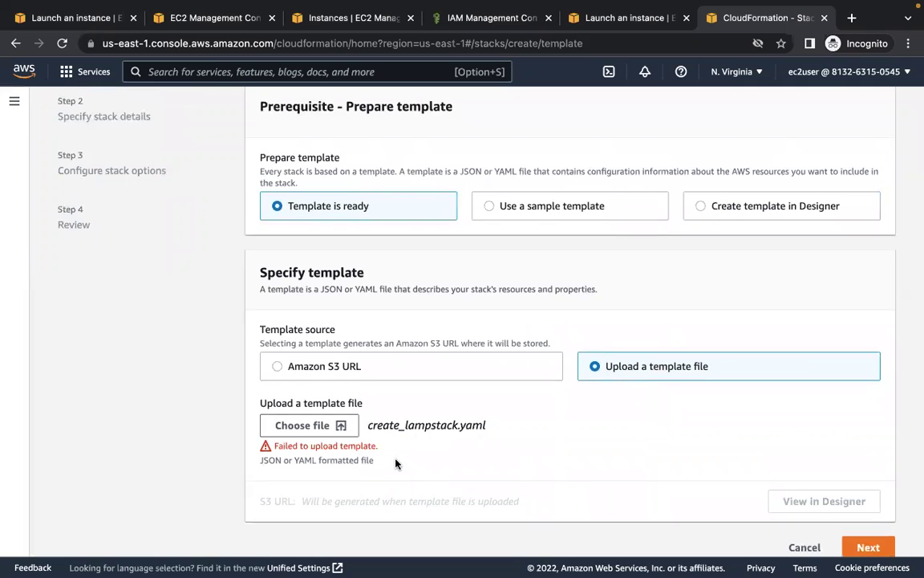
pyautogui.scroll(1, 405, 446)
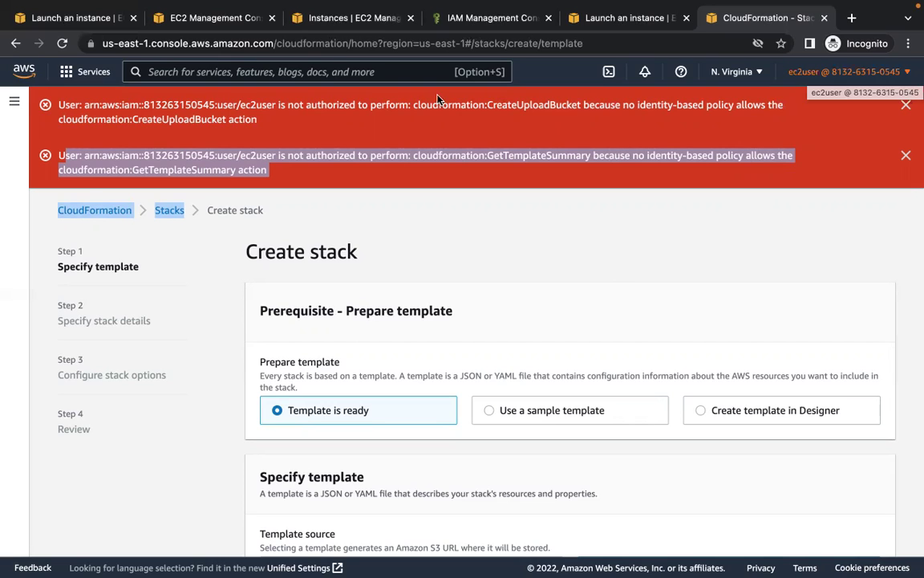
# - Search for IAM and open its Roles page, which denies ec2user permission to list roles
pyautogui.click(332, 72)
pyautogui.write('iam')
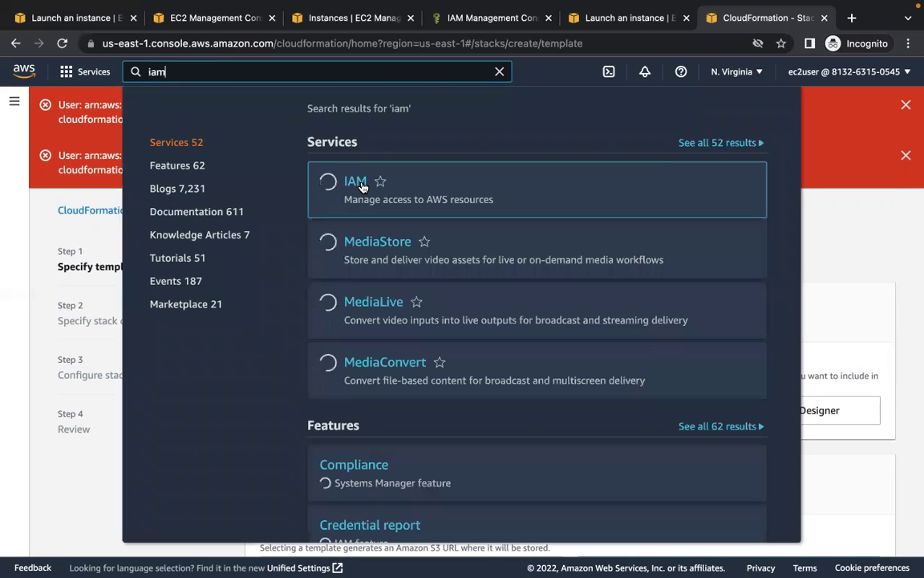
pyautogui.moveTo(361, 184)
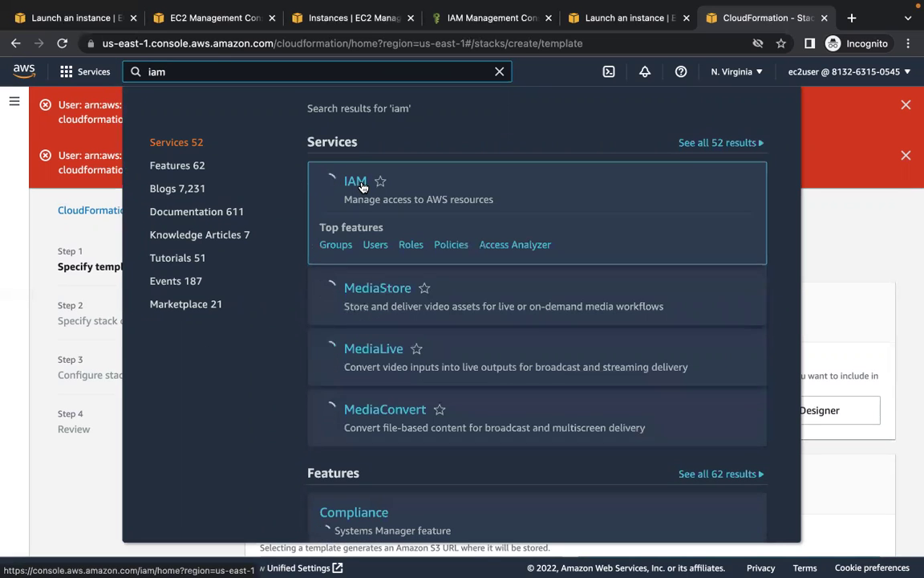
pyautogui.click(362, 186)
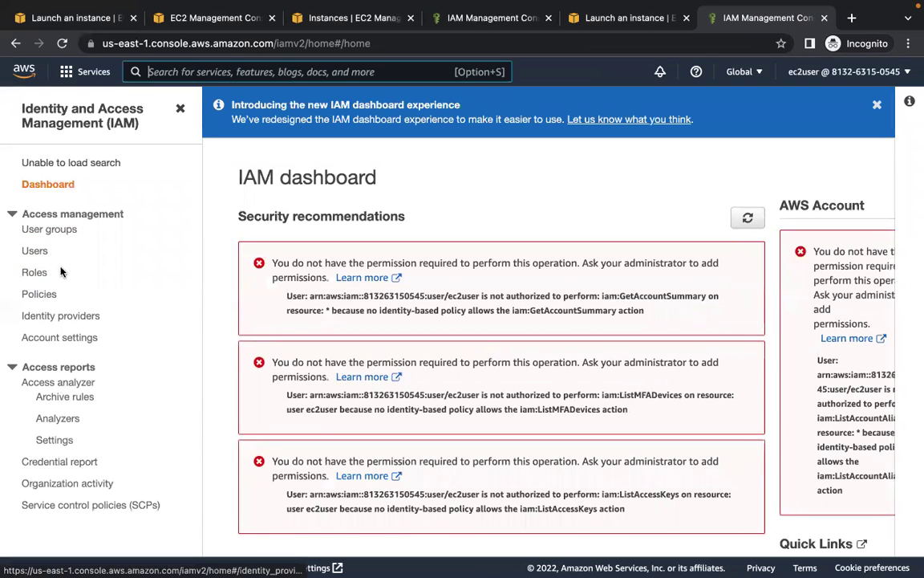
pyautogui.click(34, 273)
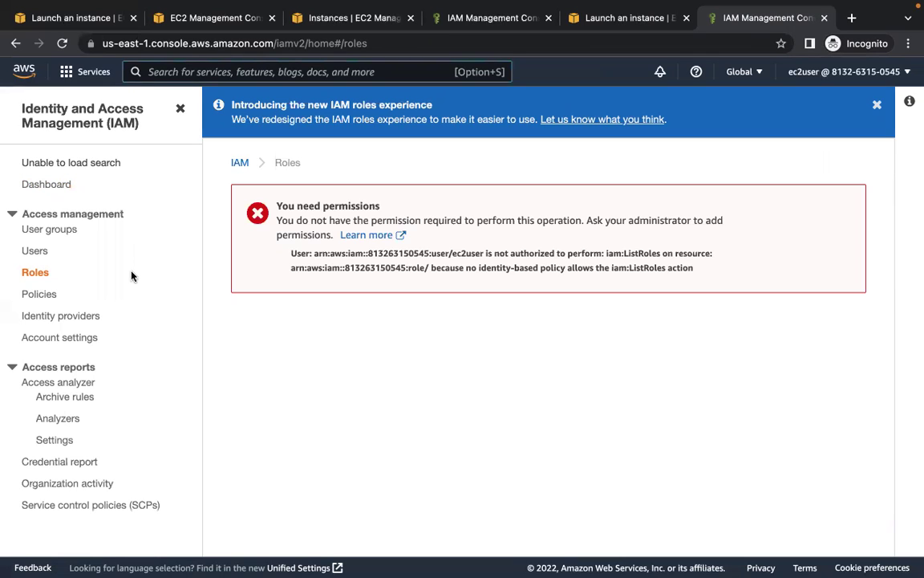
# - Try Switch role from the account menu, then return to the IAM Roles page
pyautogui.click(867, 72)
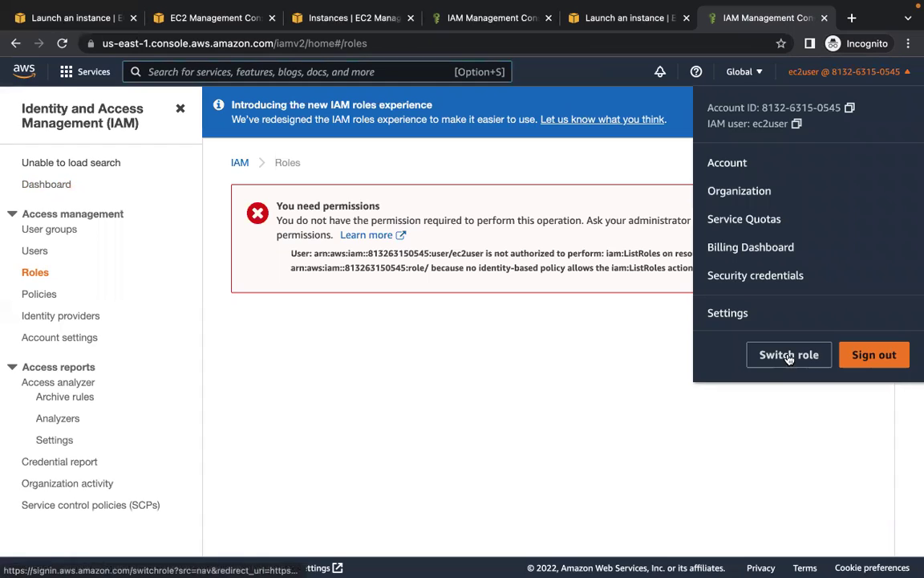
pyautogui.click(786, 356)
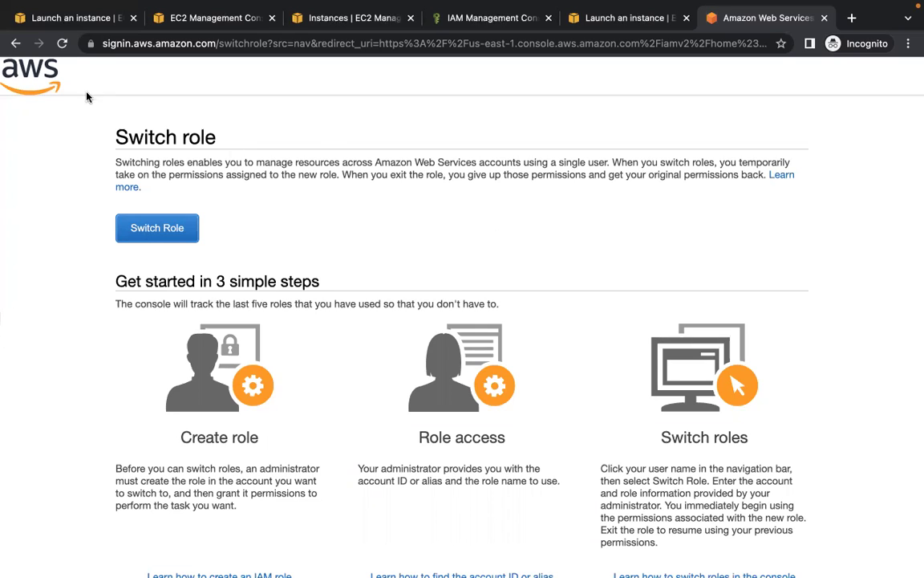
pyautogui.click(15, 44)
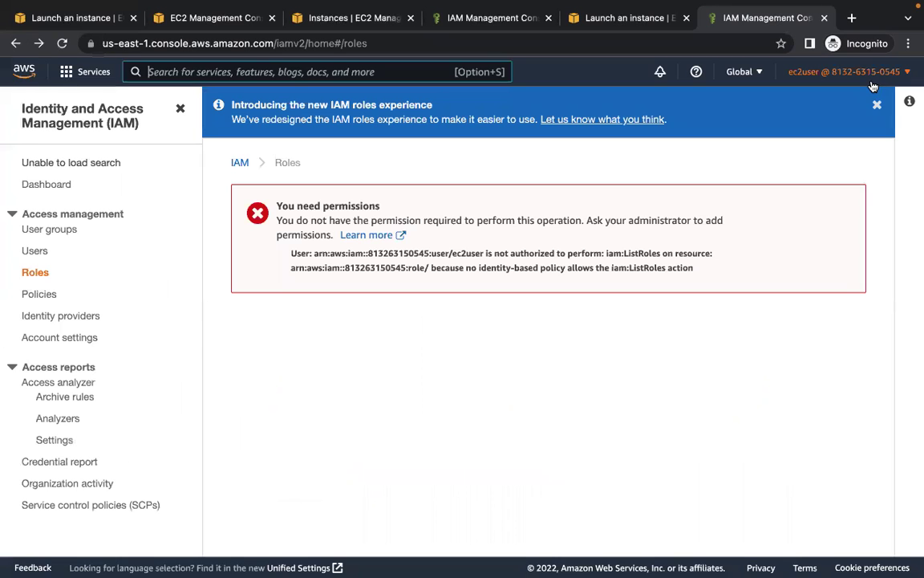
# - Sign out, then sign back in with the saved root user email and password
pyautogui.click(870, 74)
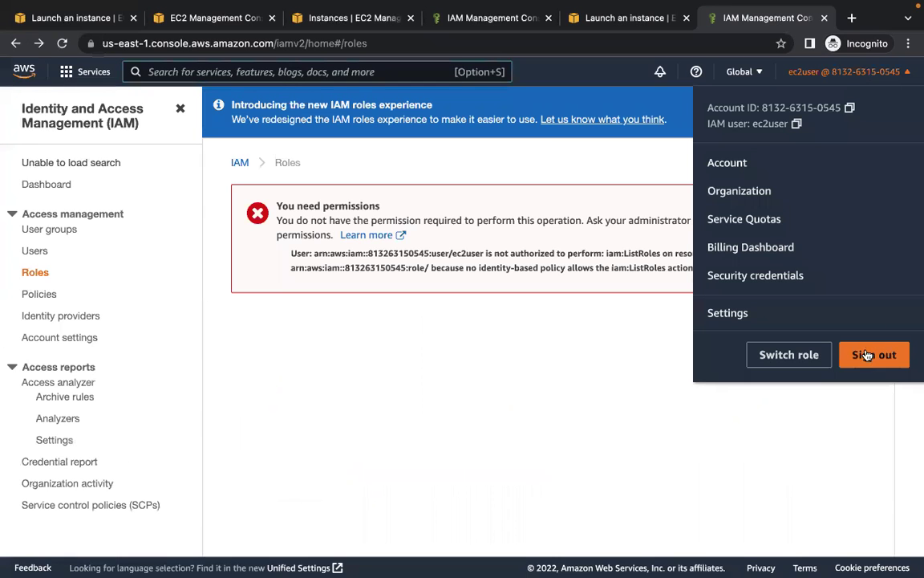
pyautogui.click(868, 354)
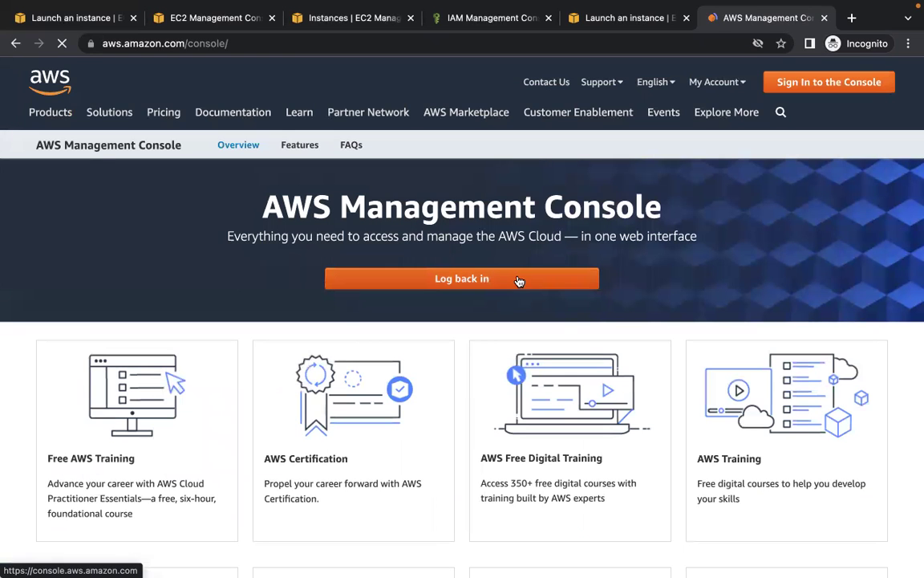
pyautogui.click(519, 279)
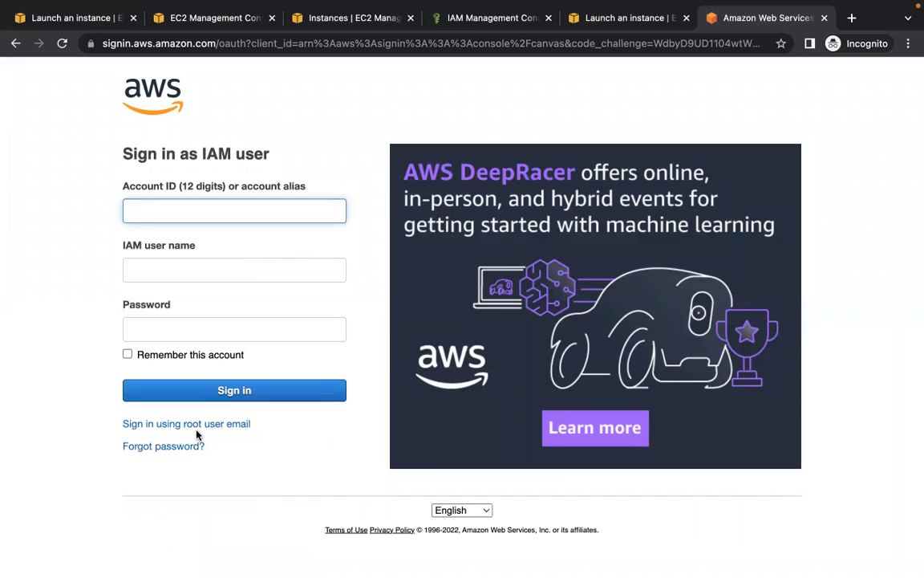
pyautogui.click(186, 426)
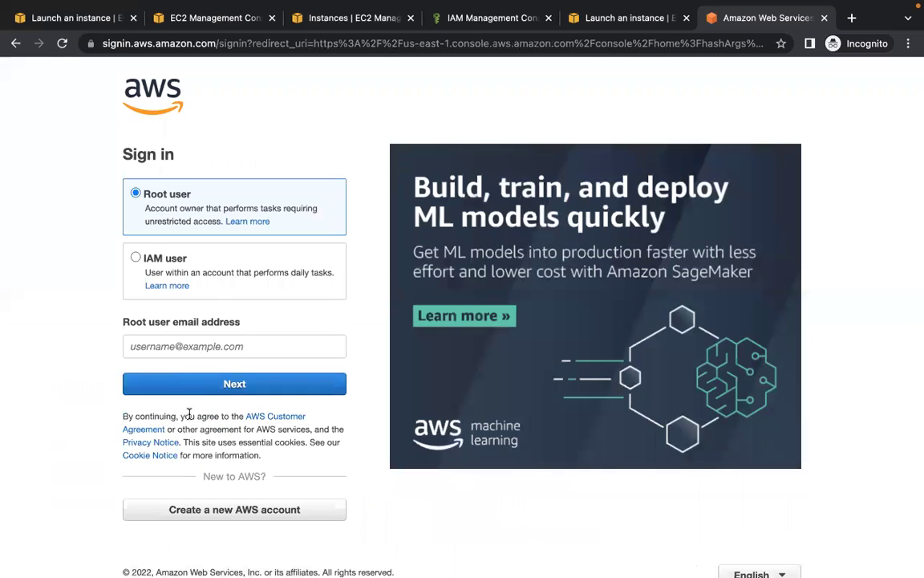
pyautogui.click(235, 345)
pyautogui.write('vis')
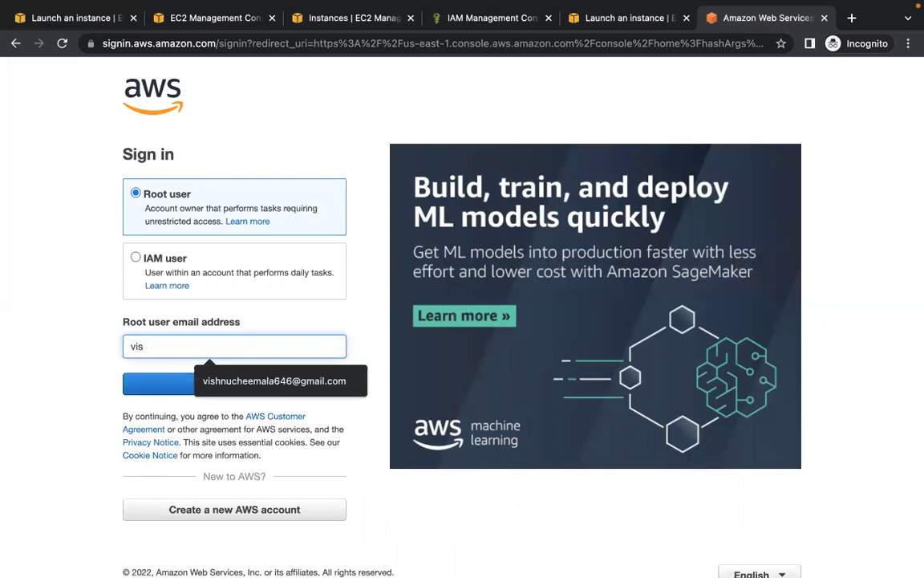
pyautogui.click(249, 384)
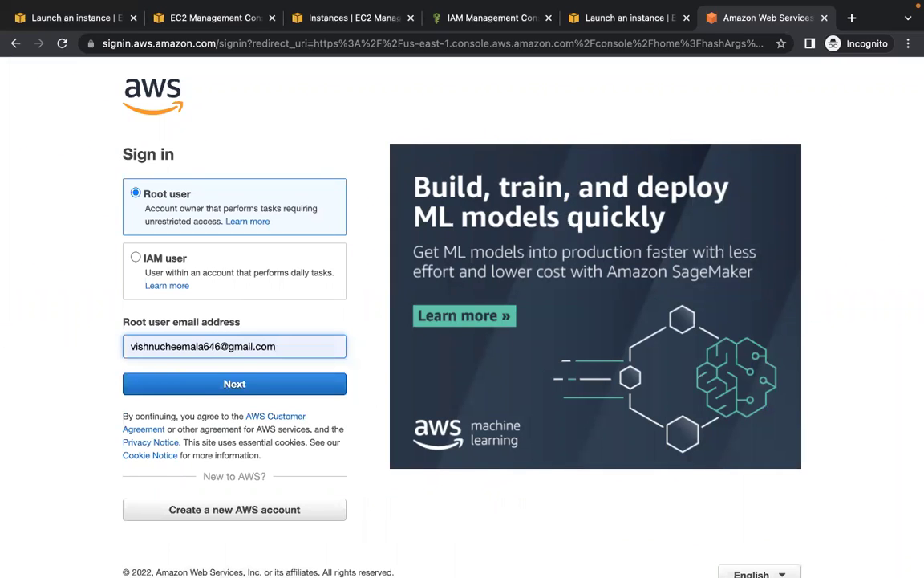
pyautogui.click(249, 387)
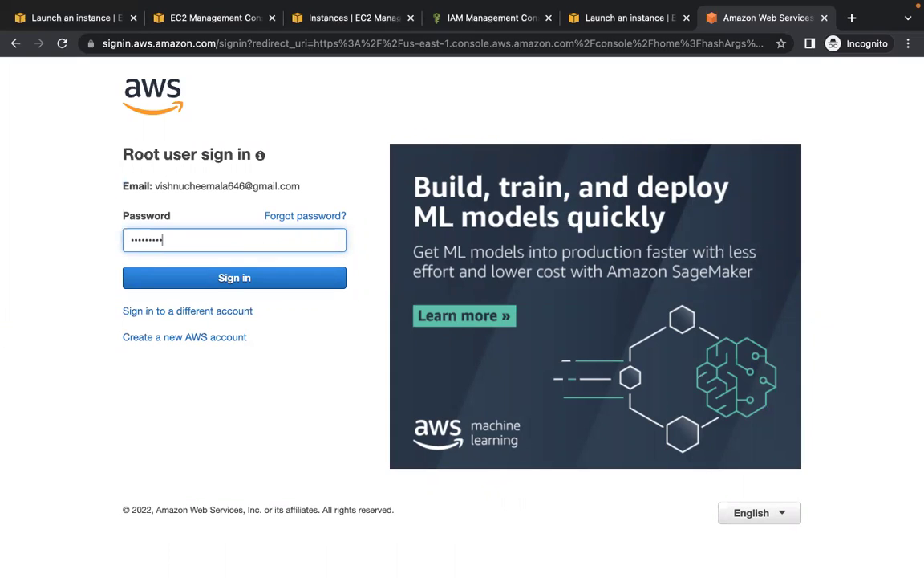
pyautogui.click(272, 278)
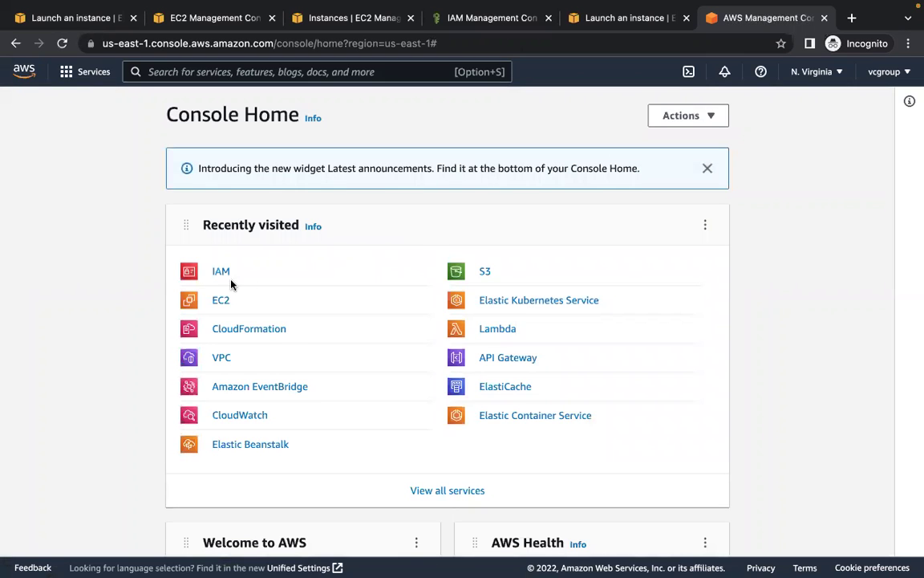
# - As root, open IAM, browse Roles, then list the ec2fullacces and eksgroup user groups
pyautogui.click(223, 273)
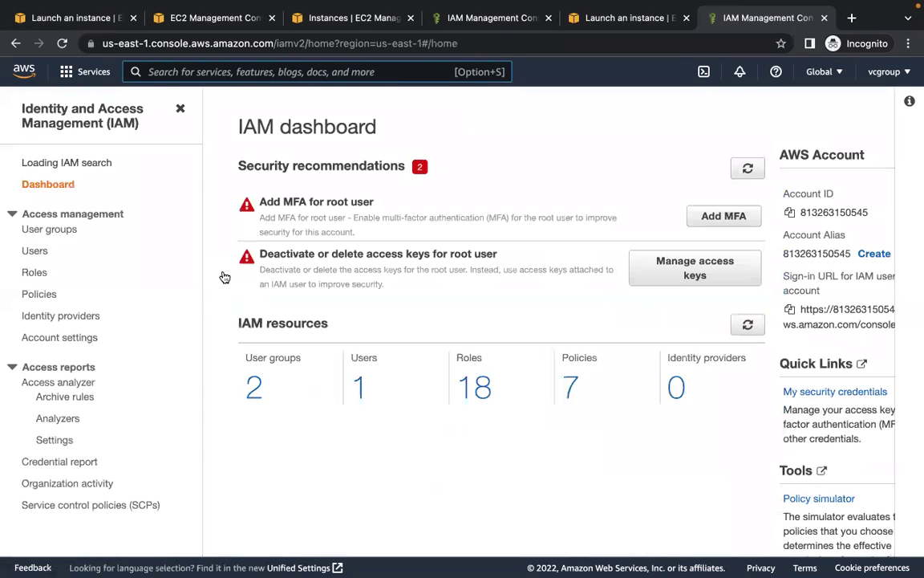
pyautogui.click(35, 280)
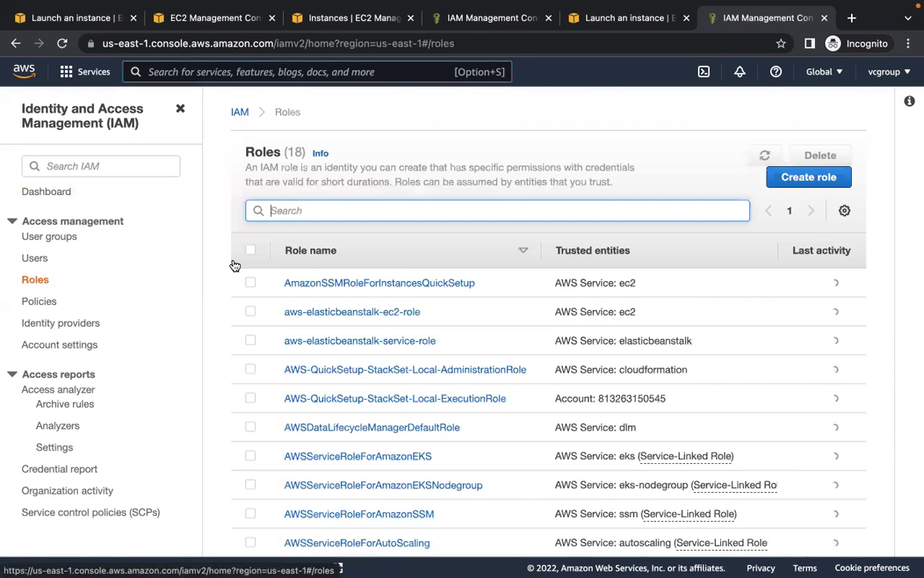
pyautogui.scroll(-5, 223, 270)
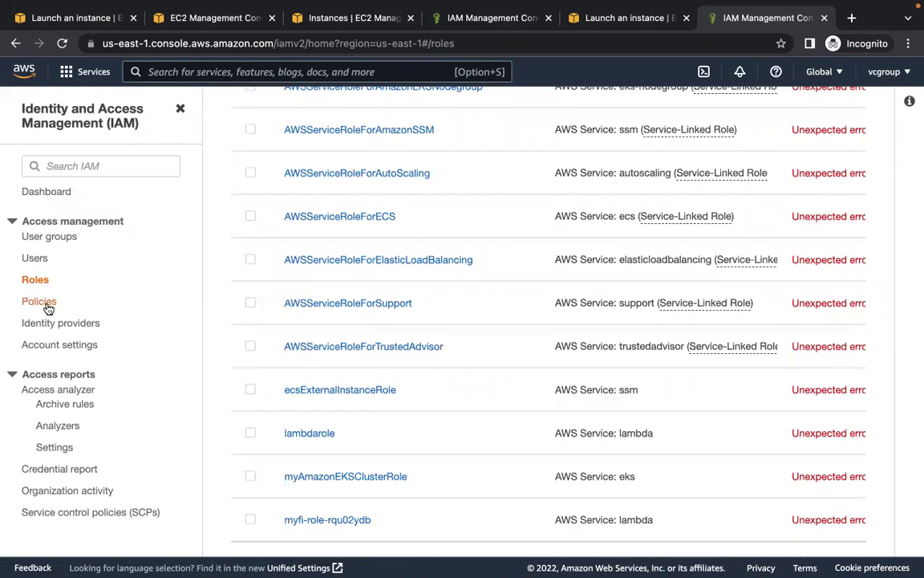
pyautogui.scroll(5, 223, 328)
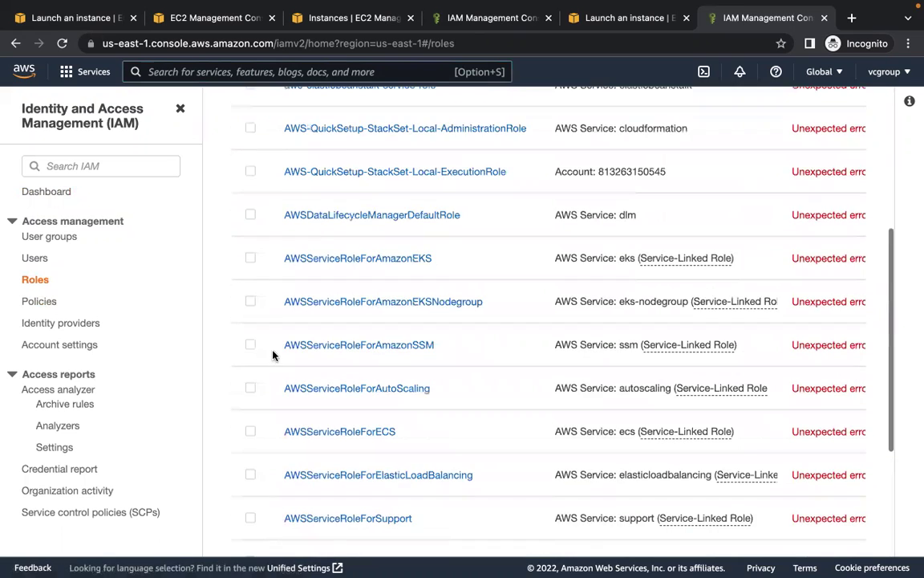
pyautogui.click(48, 239)
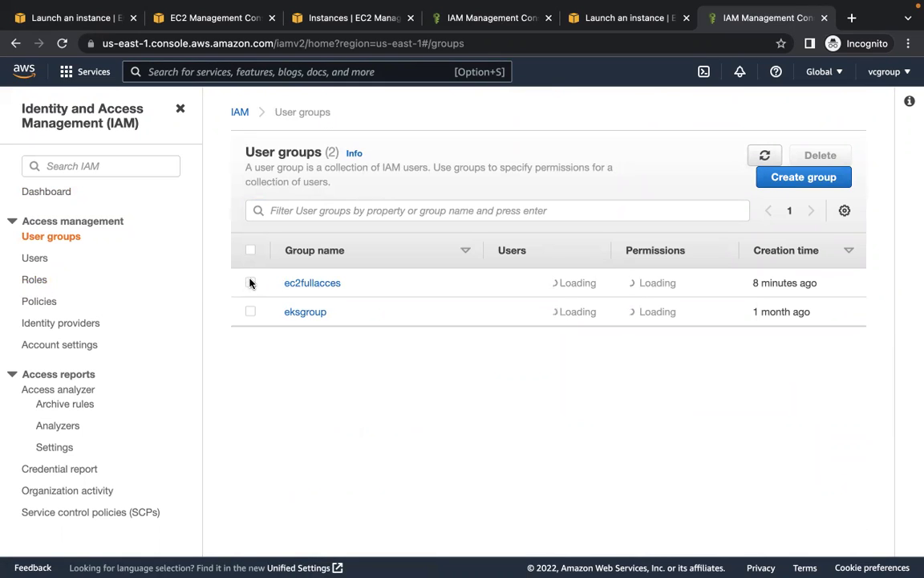
# - Open the ec2fullacces group's Attach policies list and select IAMFullAccess
pyautogui.click(251, 282)
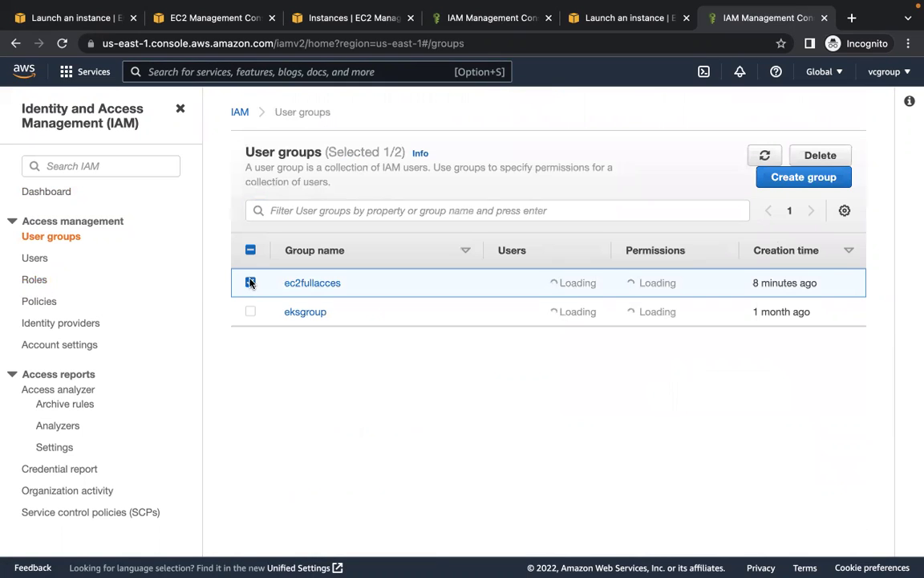
pyautogui.click(312, 284)
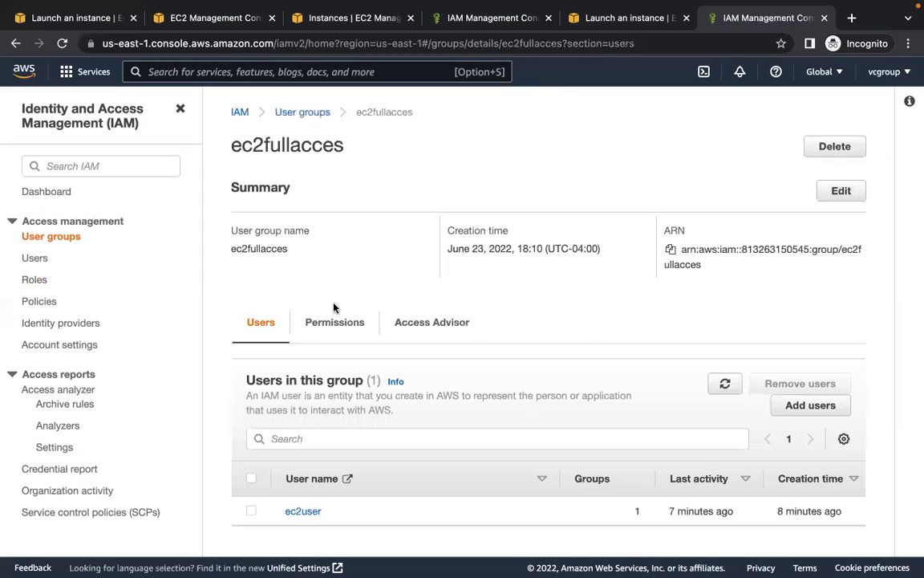
pyautogui.click(334, 322)
pyautogui.scroll(-1, 483, 270)
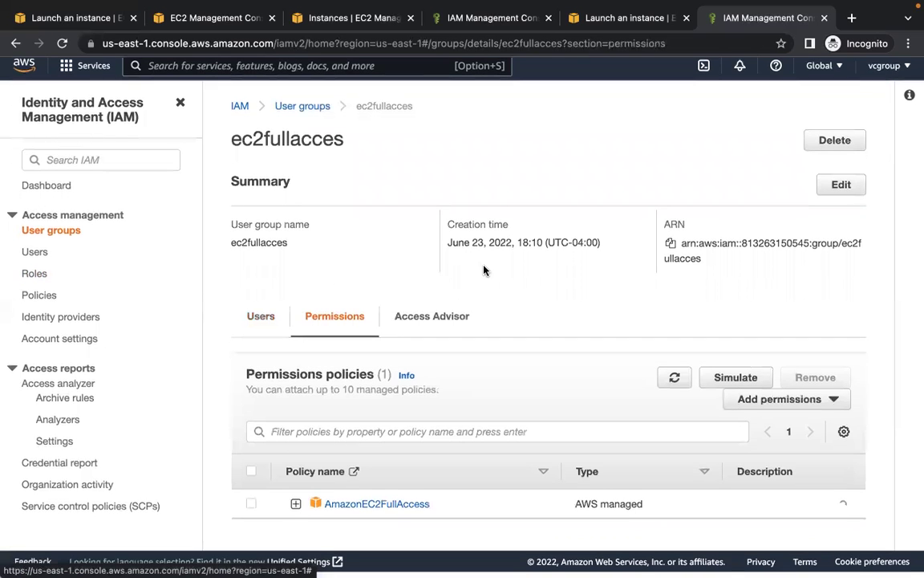
pyautogui.click(768, 412)
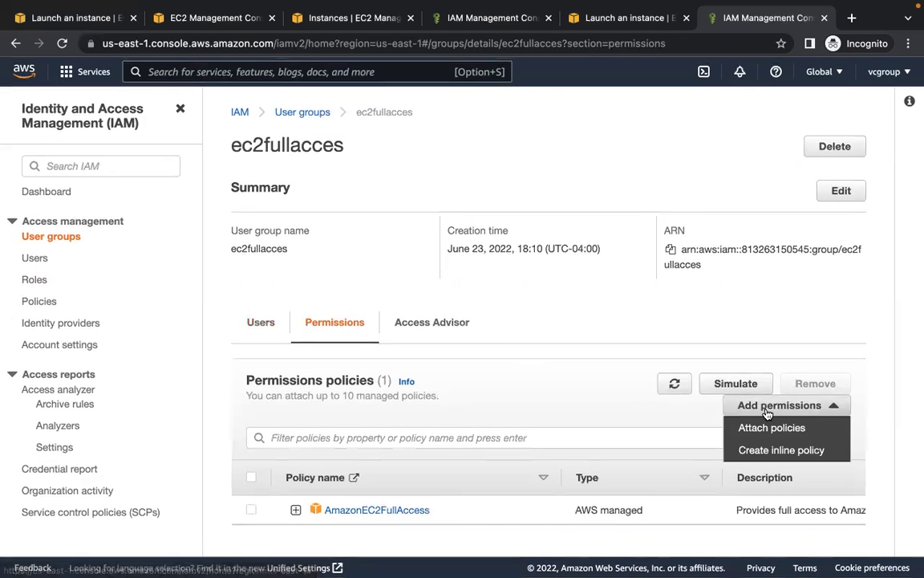
pyautogui.click(772, 426)
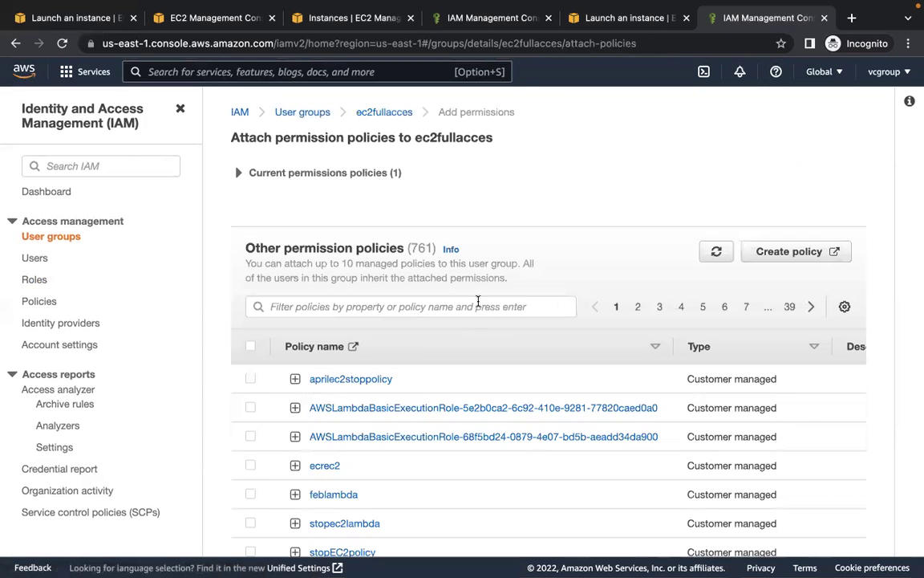
pyautogui.click(478, 304)
pyautogui.write('ia')
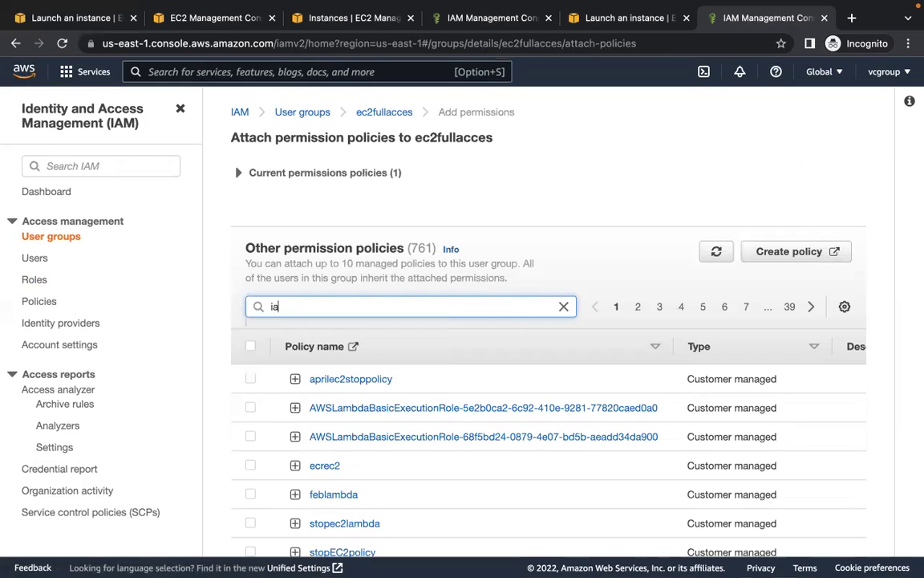
pyautogui.write('mfull')
pyautogui.press('Return')
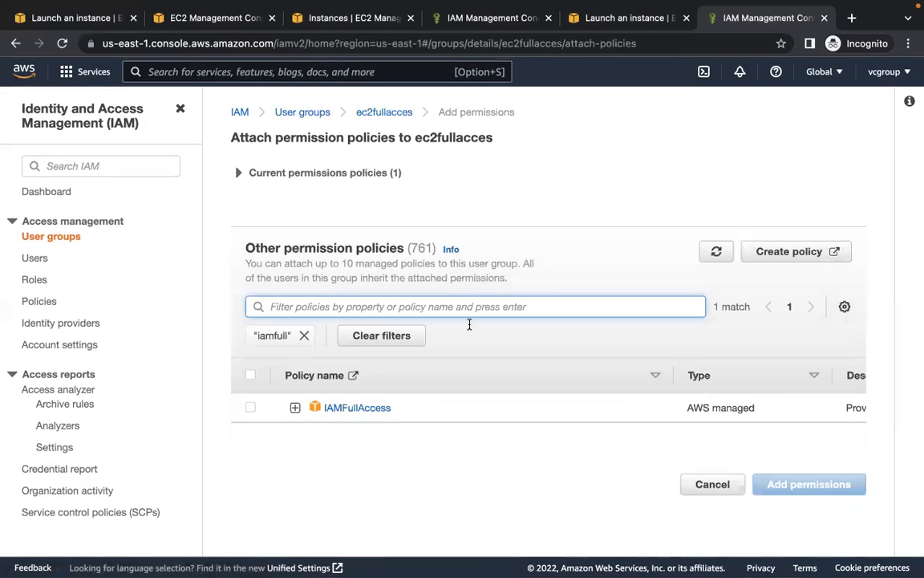
pyautogui.click(251, 408)
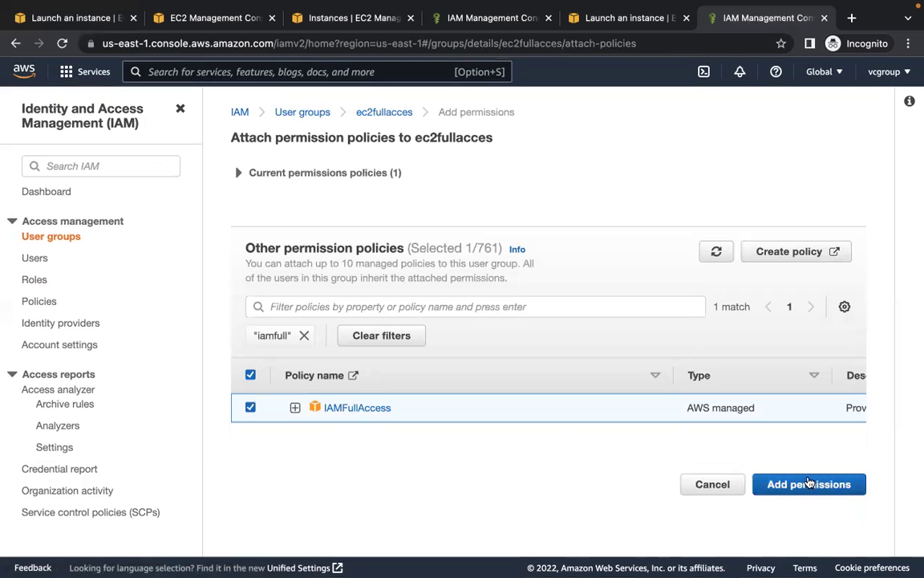
# - Also select AWSCloudFormationFullAccess and attach both policies to the group
pyautogui.click(470, 306)
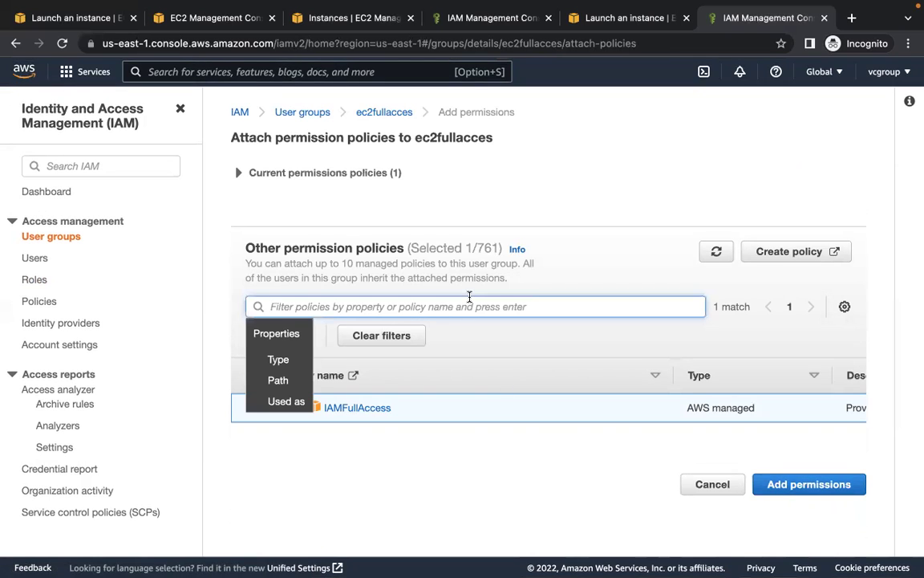
pyautogui.write('cloudfor')
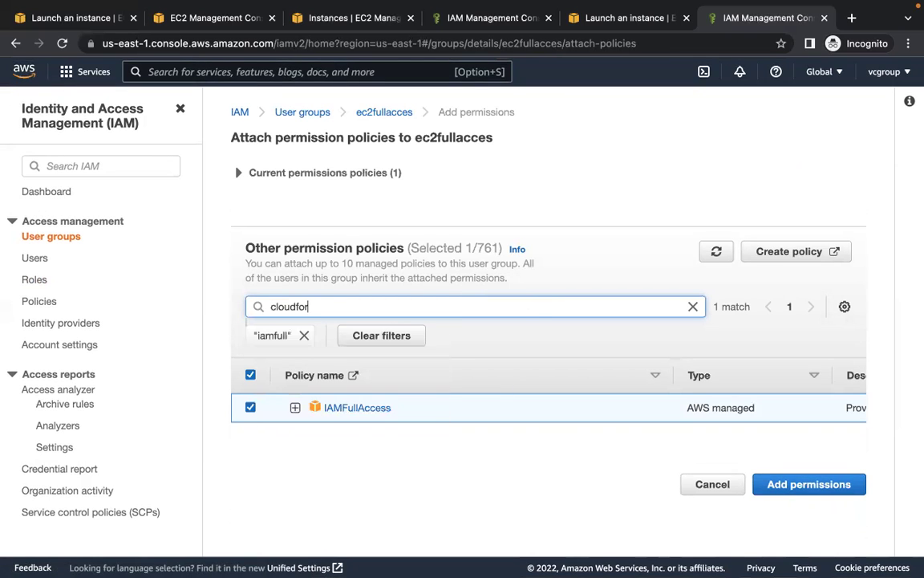
pyautogui.write('mation')
pyautogui.press('Return')
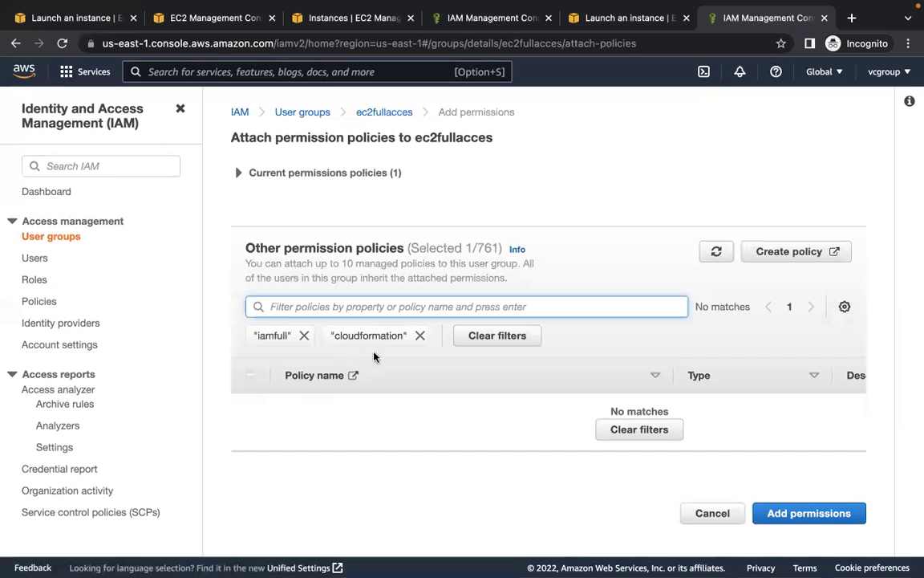
pyautogui.click(306, 339)
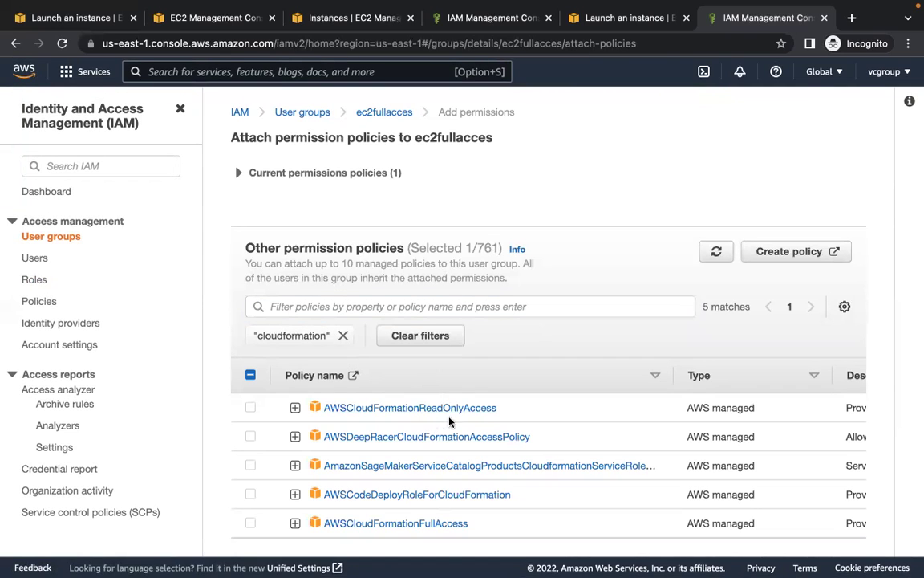
pyautogui.scroll(-1, 385, 517)
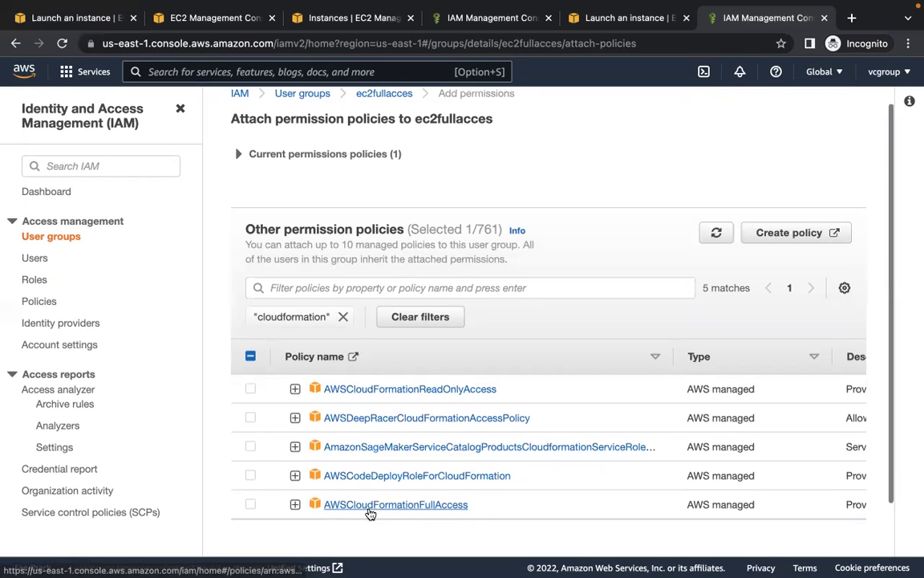
pyautogui.click(251, 505)
pyautogui.scroll(-2, 652, 485)
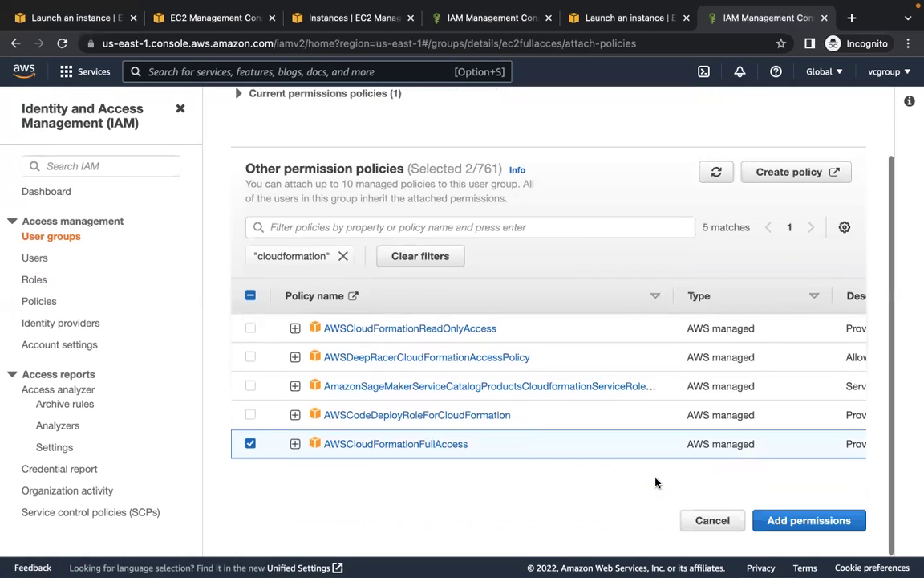
pyautogui.click(815, 520)
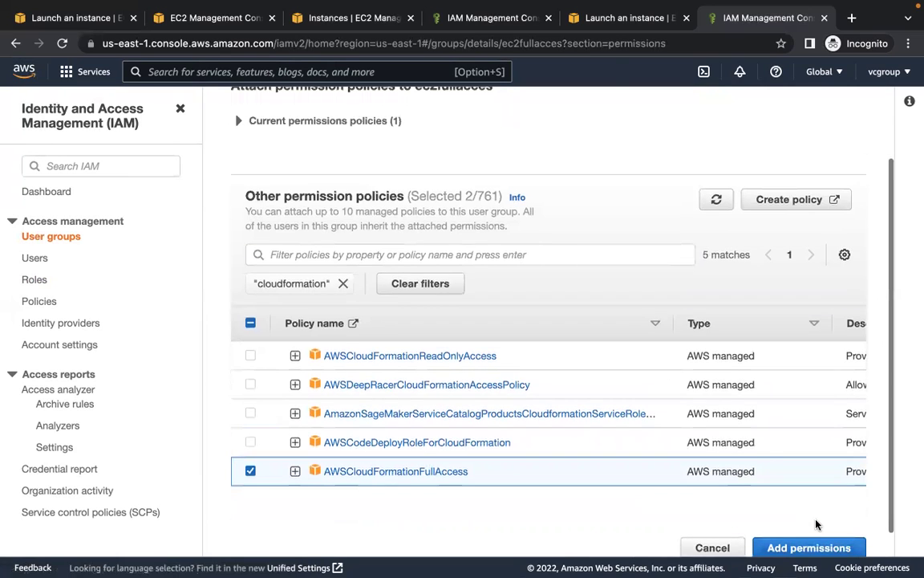
pyautogui.scroll(-3, 726, 495)
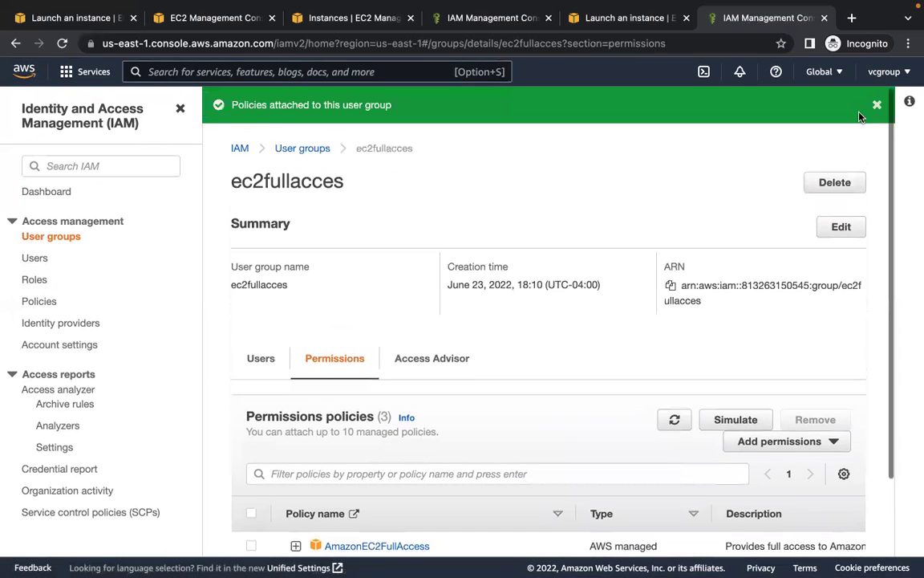
# - Sign out, then sign in again as root using the saved email and password
pyautogui.click(885, 72)
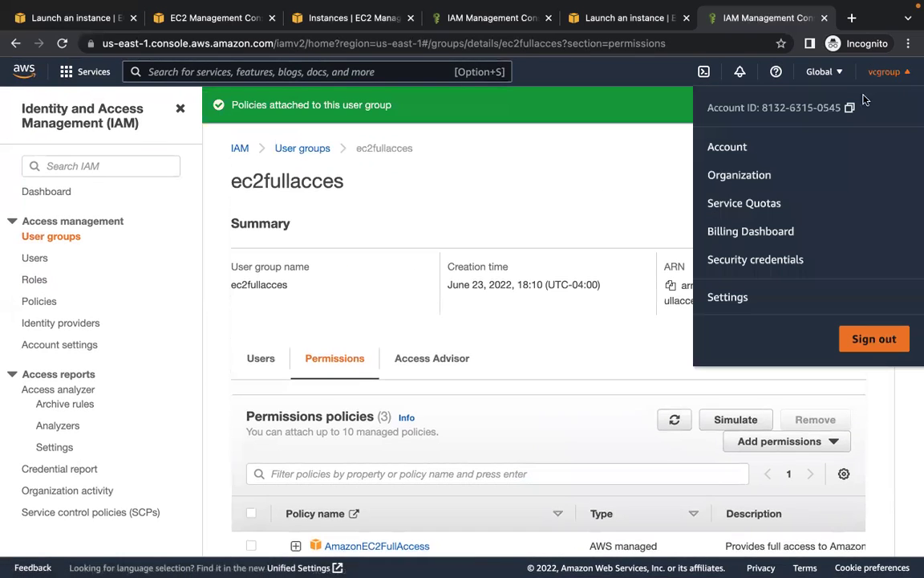
pyautogui.click(873, 340)
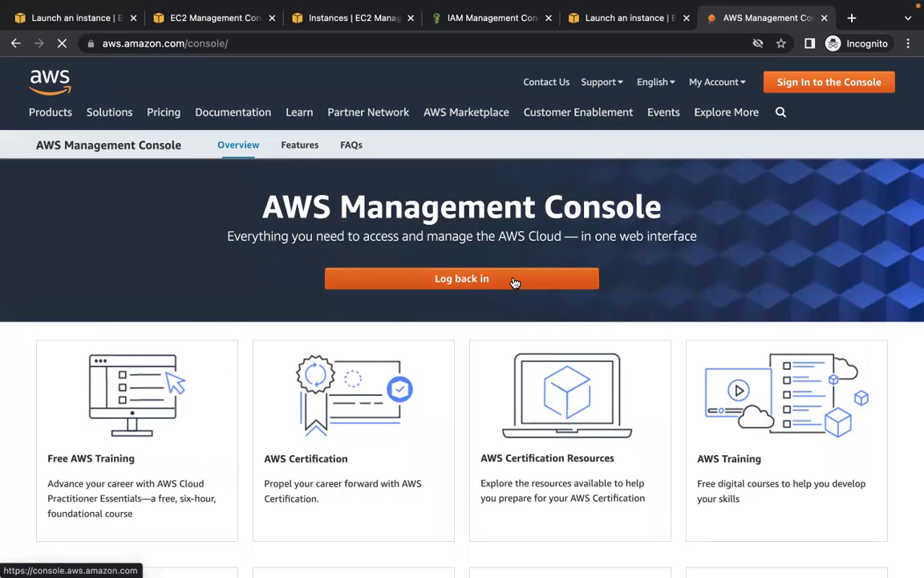
pyautogui.click(515, 280)
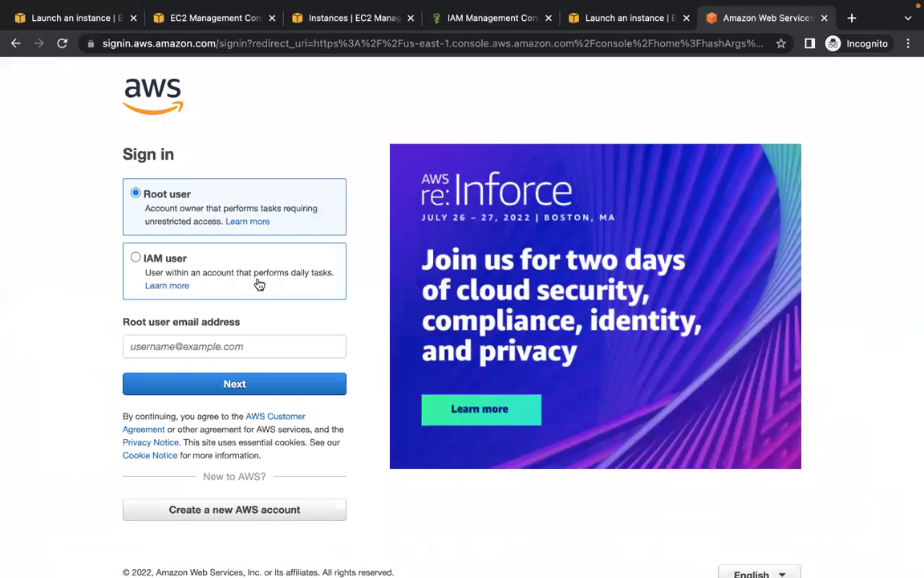
pyautogui.click(259, 284)
pyautogui.click(235, 338)
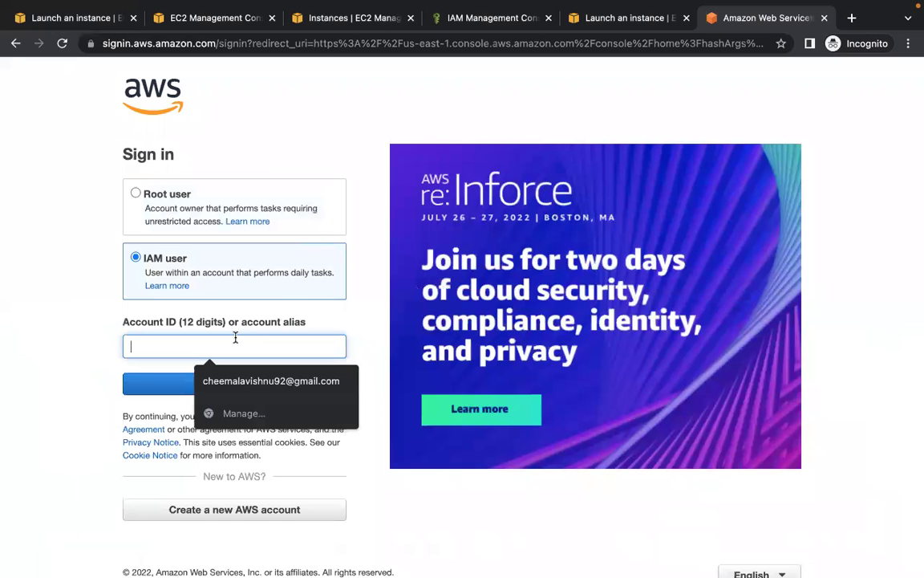
pyautogui.click(330, 305)
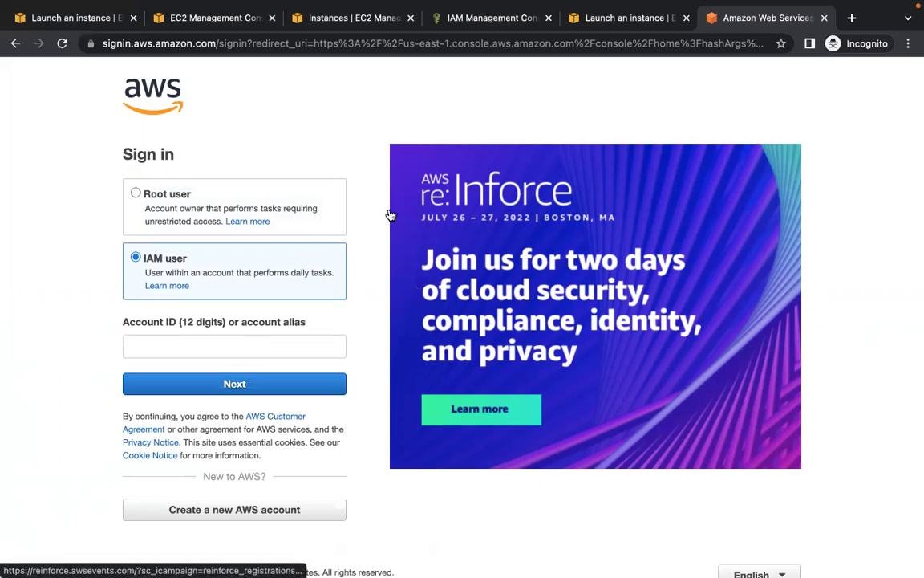
pyautogui.click(250, 209)
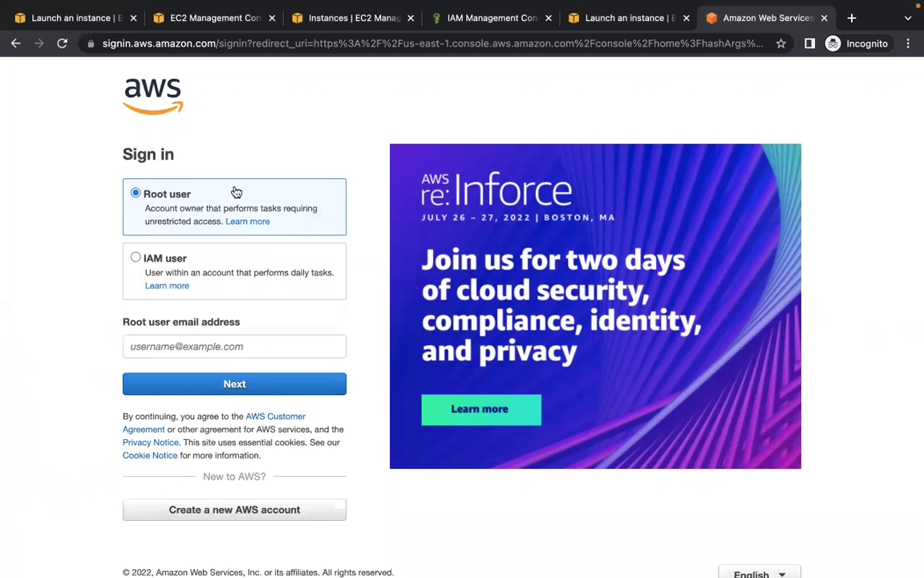
pyautogui.click(269, 344)
pyautogui.write('vis')
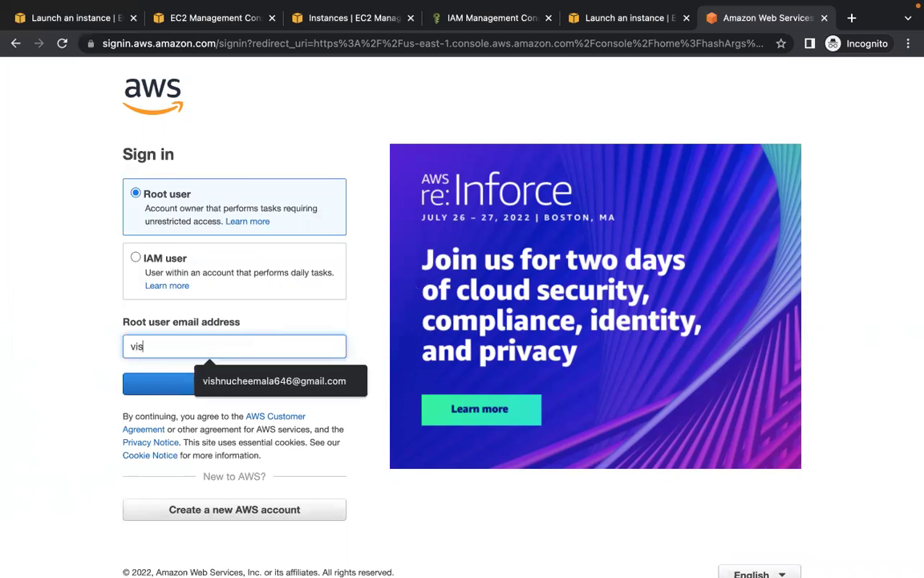
pyautogui.write('h')
pyautogui.click(265, 382)
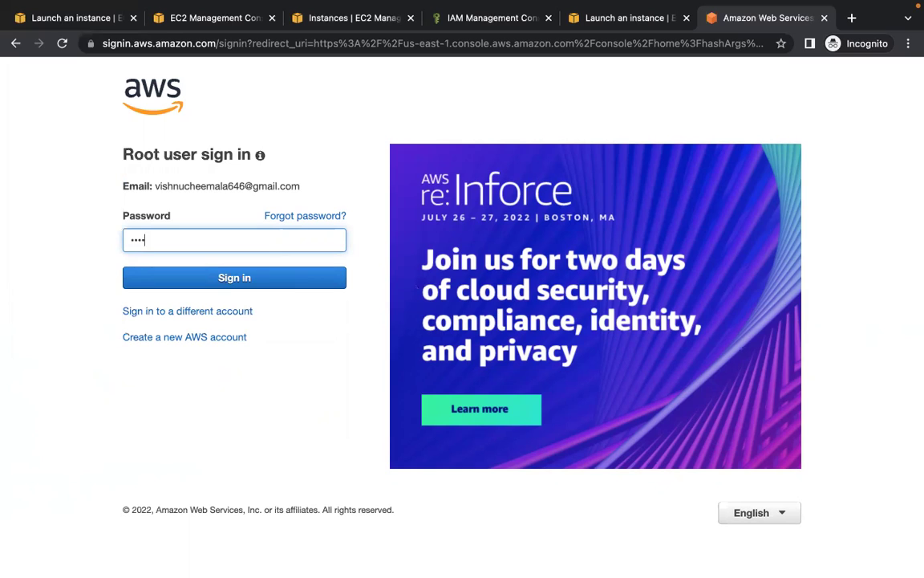
pyautogui.press('Return')
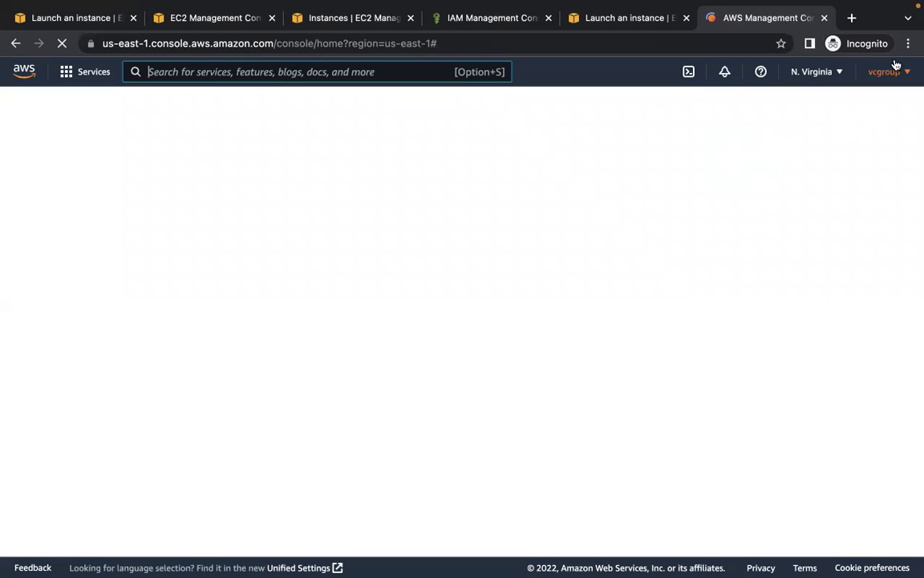
pyautogui.click(890, 72)
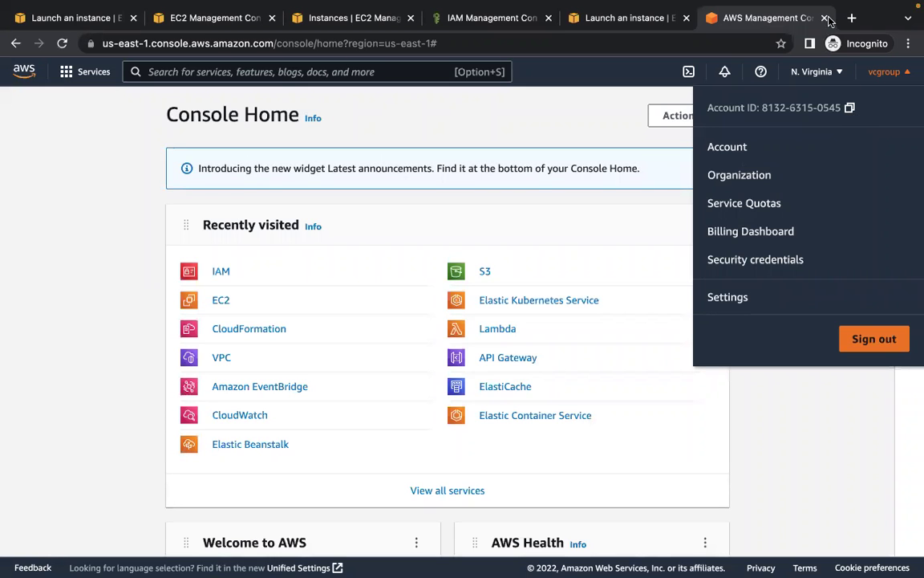
# - Sign out of the root session and return to the sign-in page
pyautogui.click(852, 17)
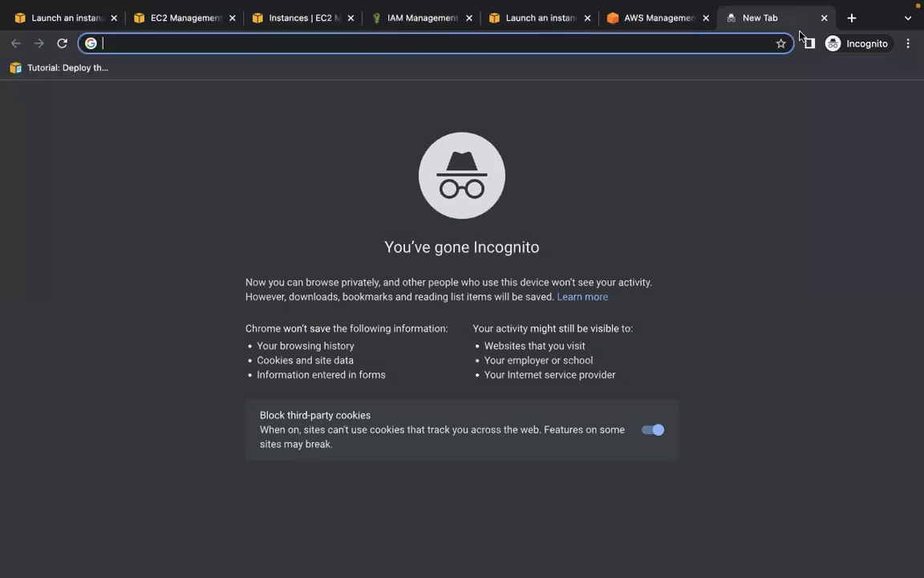
pyautogui.click(672, 22)
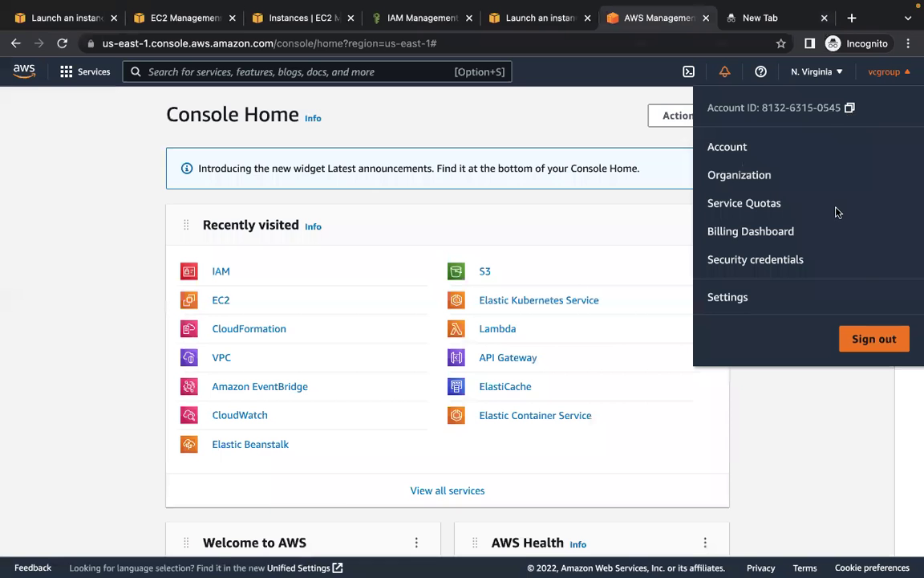
pyautogui.click(873, 341)
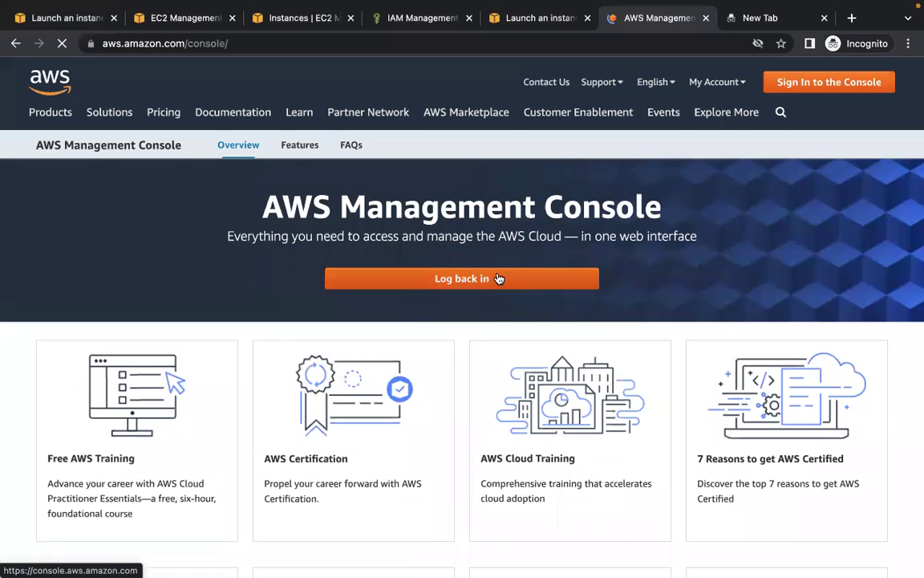
pyautogui.click(481, 278)
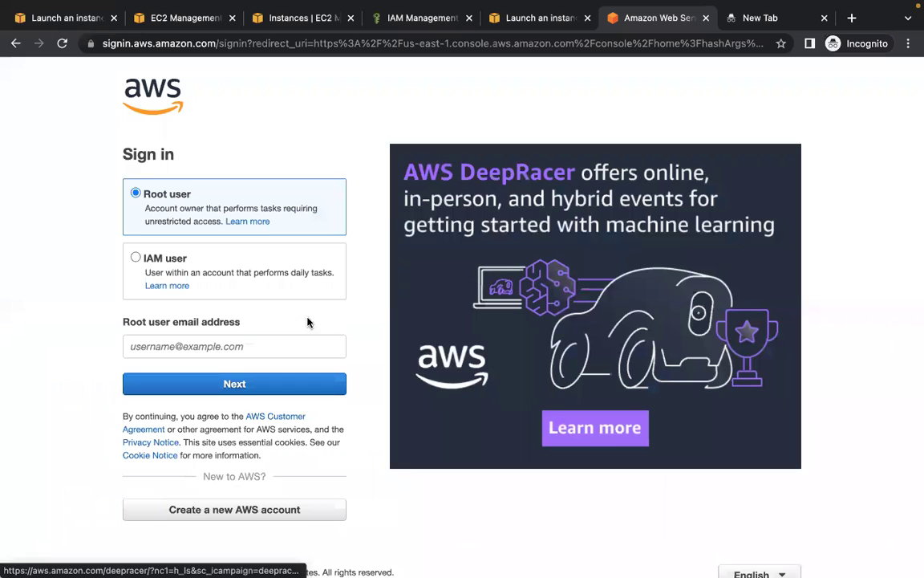
# - Sign in as IAM user ec2user with the pasted account ID and password
pyautogui.click(264, 278)
pyautogui.click(261, 346)
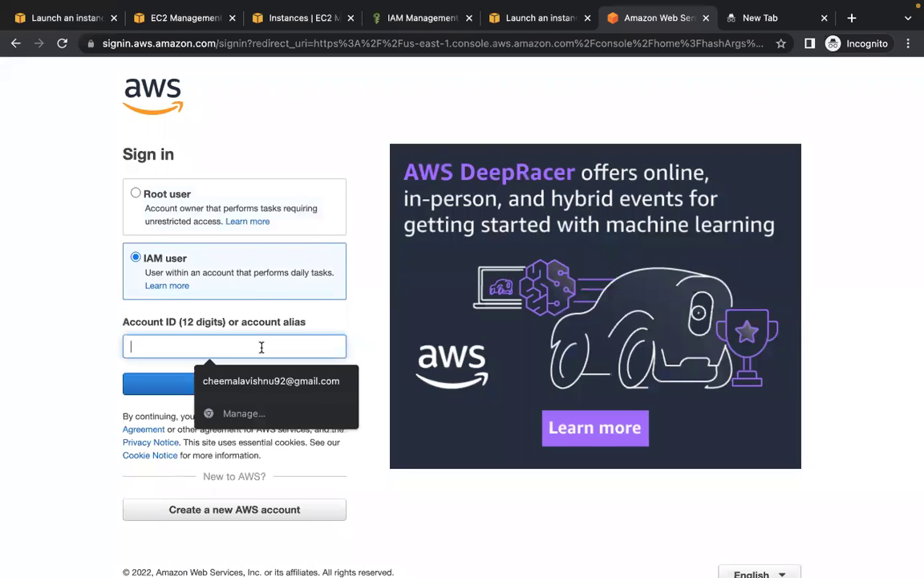
pyautogui.press('super+v')
pyautogui.click(251, 383)
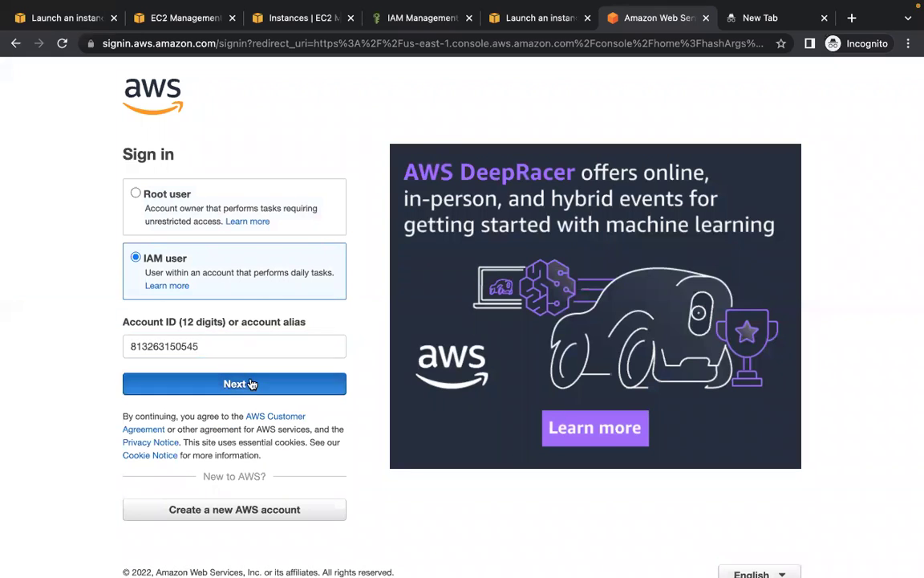
pyautogui.click(259, 268)
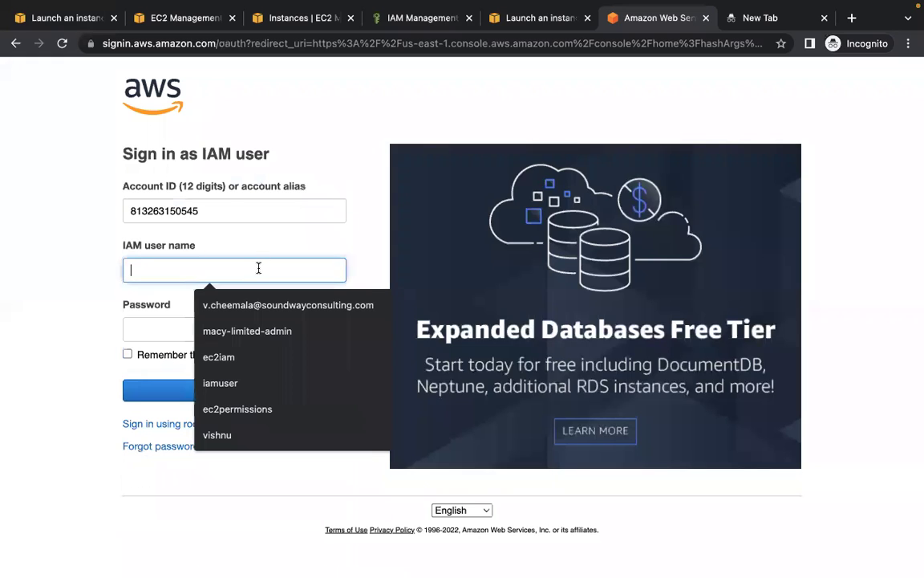
pyautogui.write('ec2')
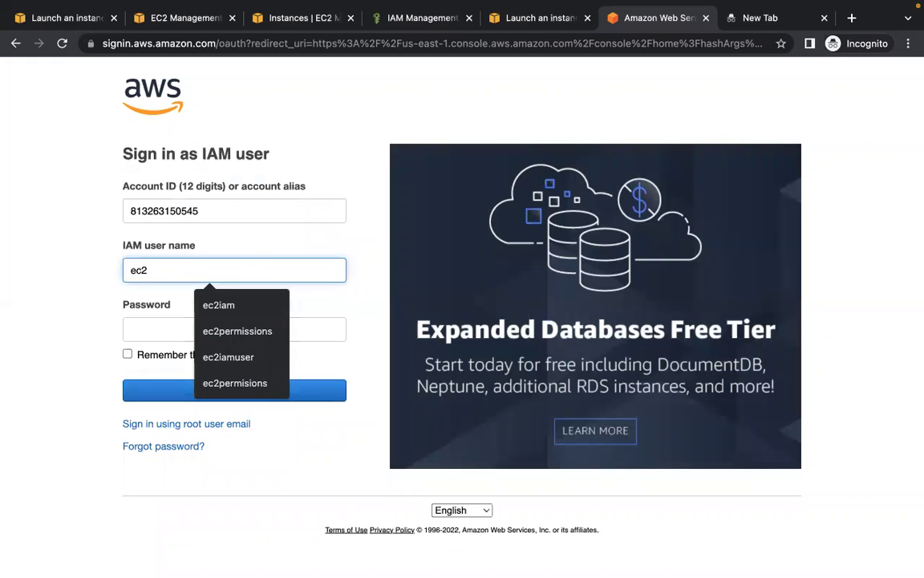
pyautogui.write('user')
pyautogui.click(234, 328)
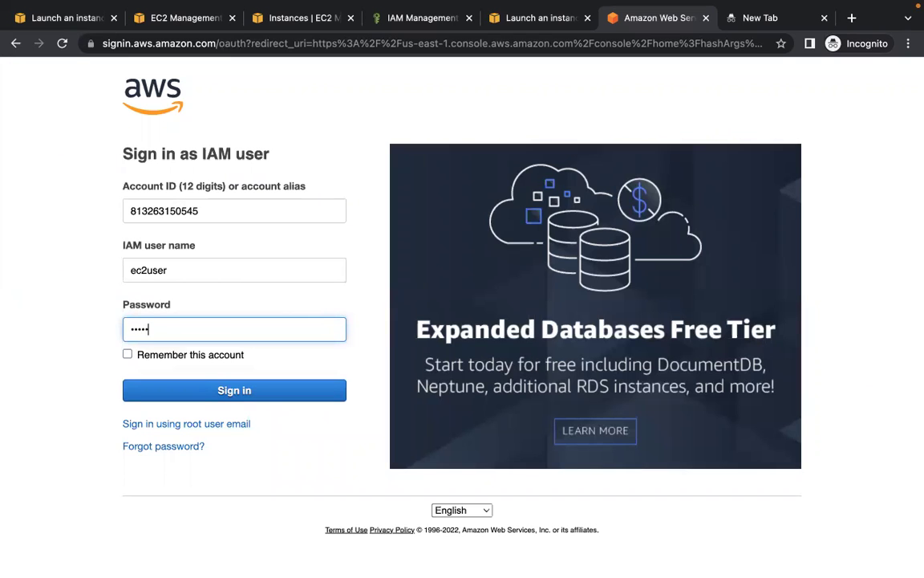
pyautogui.click(256, 395)
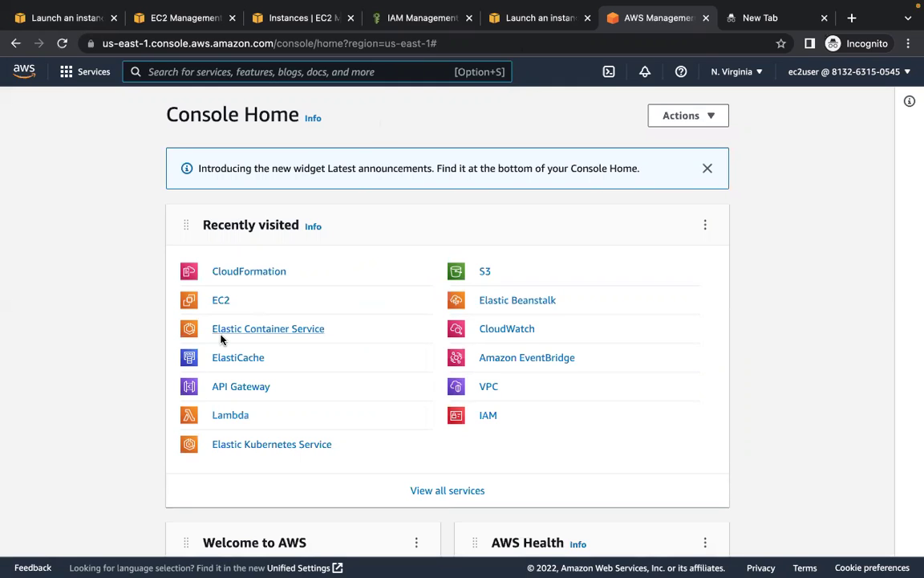
# - Detach AmazonEC2FullAccess from the ec2fullacces group, keeping IAMFullAccess and AWSCloudFormationFullAccess
pyautogui.click(488, 415)
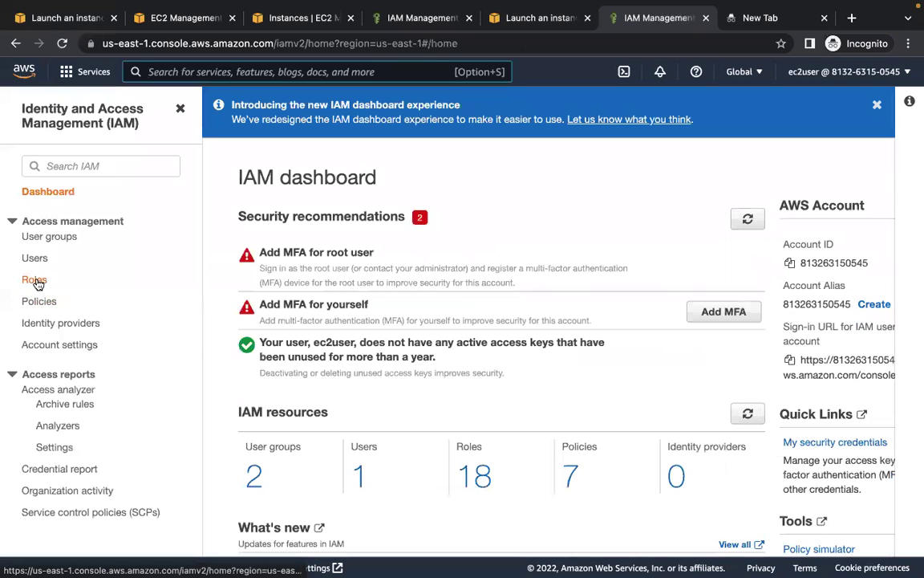
pyautogui.click(55, 237)
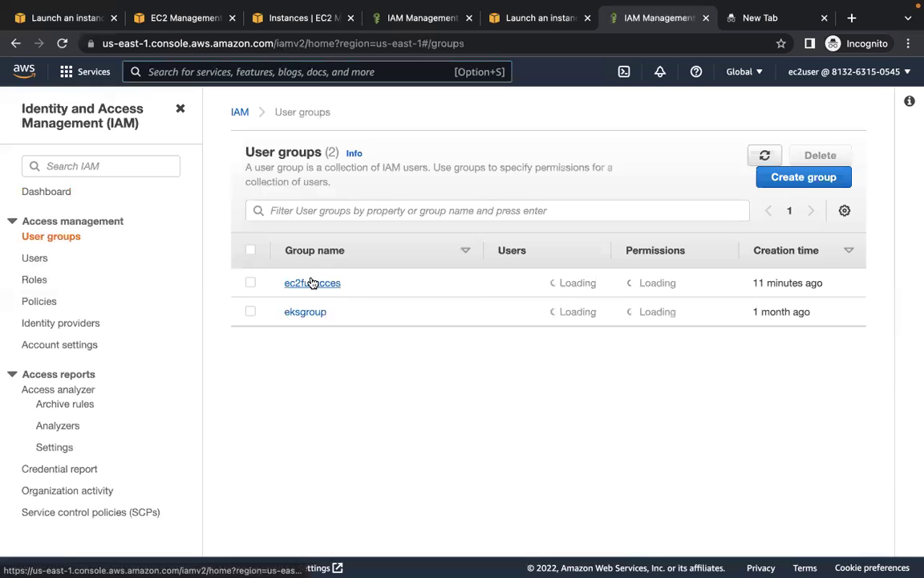
pyautogui.click(310, 282)
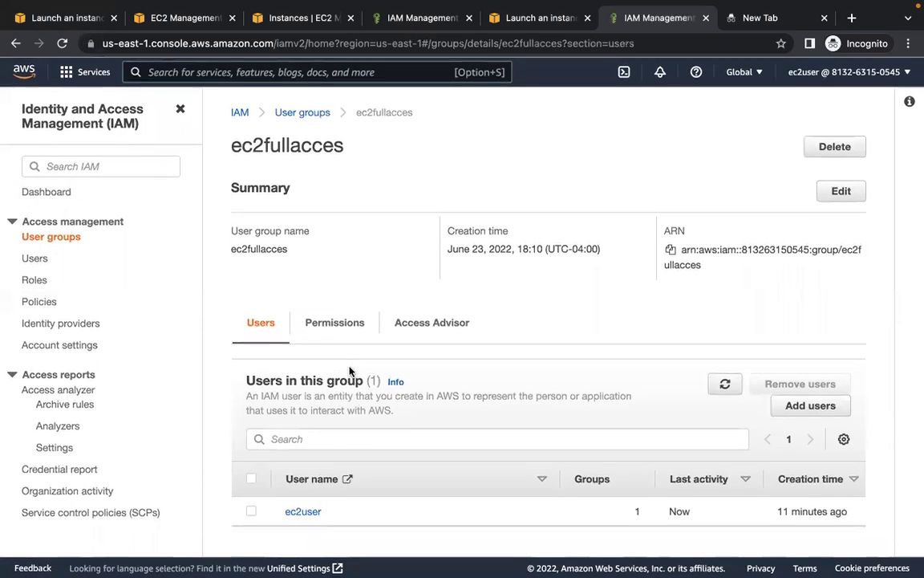
pyautogui.click(343, 342)
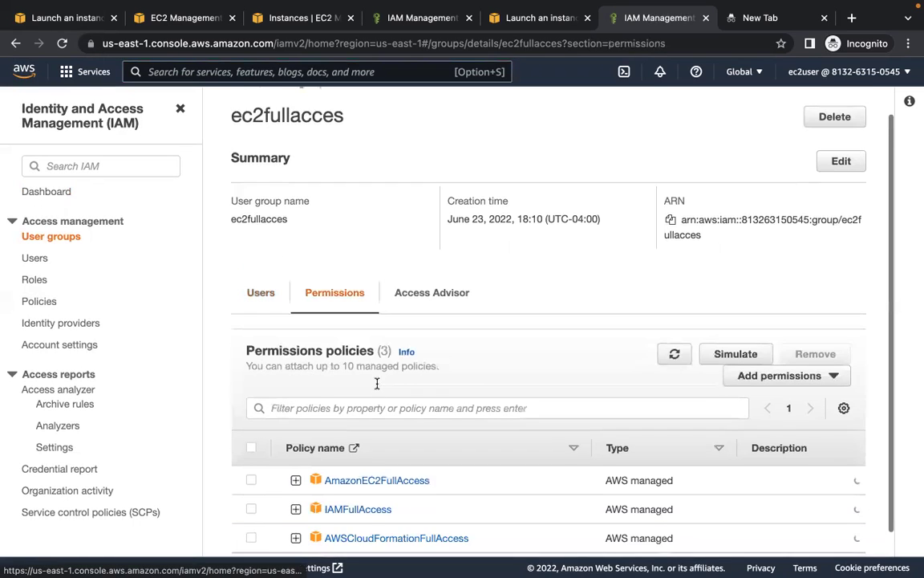
pyautogui.scroll(-2, 353, 402)
pyautogui.click(252, 454)
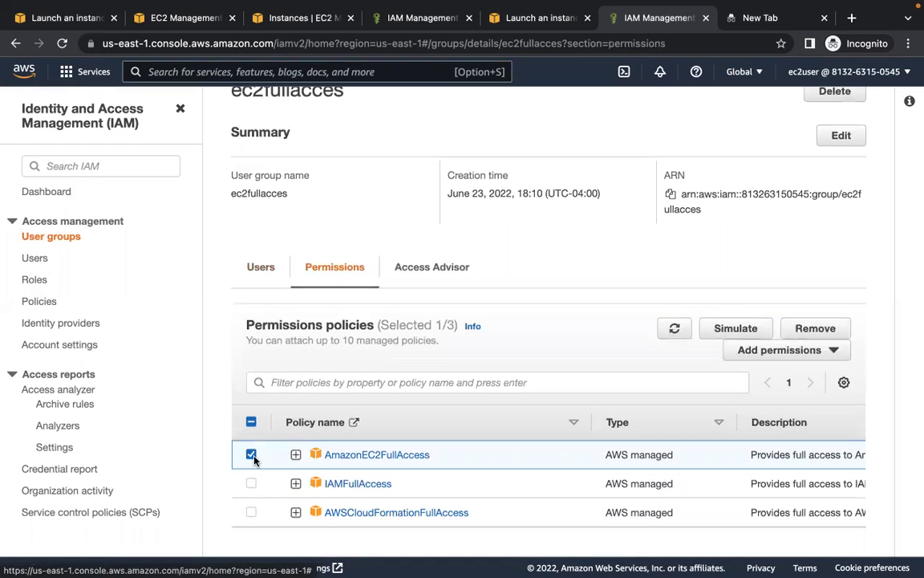
pyautogui.click(831, 326)
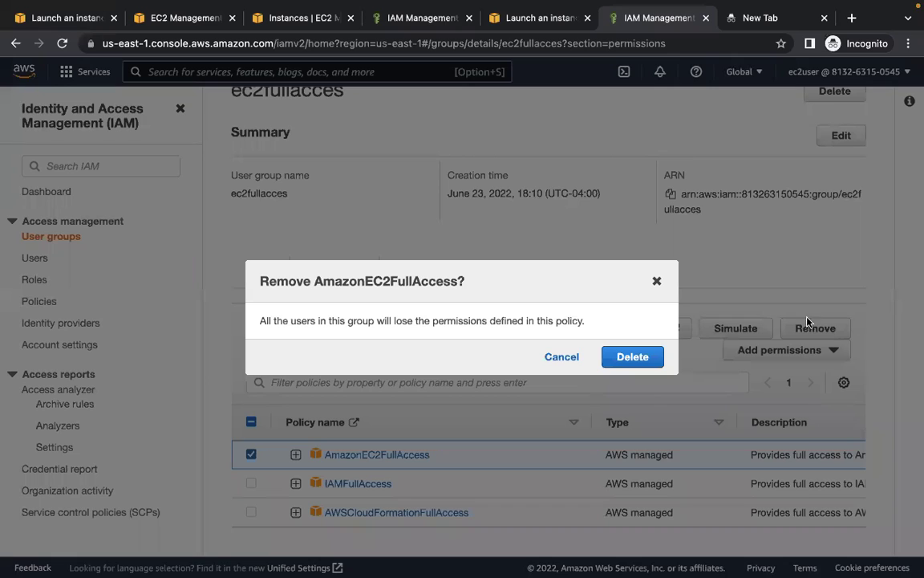
pyautogui.click(634, 357)
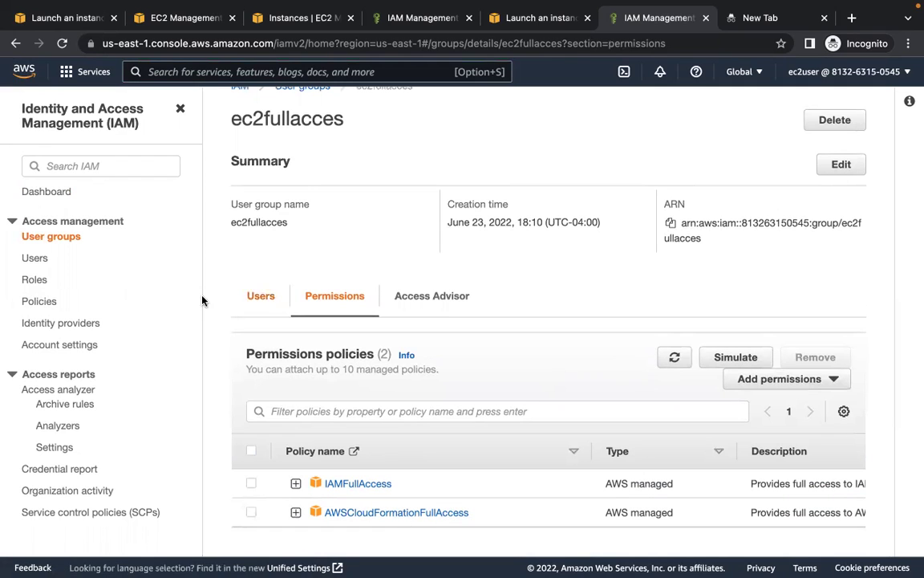
# - Search for 'ec2', open the EC2 console and list the running instances in N. Virginia
pyautogui.click(199, 11)
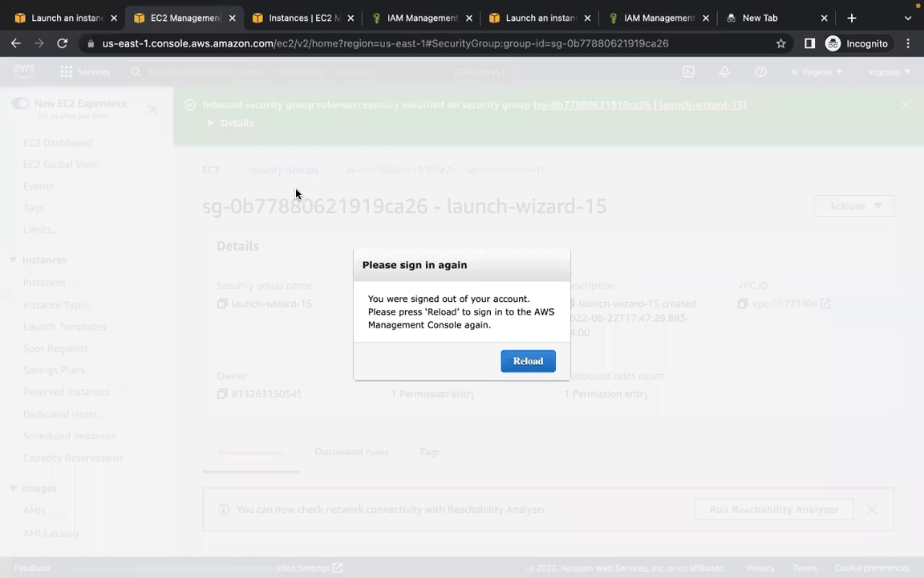
pyautogui.click(616, 17)
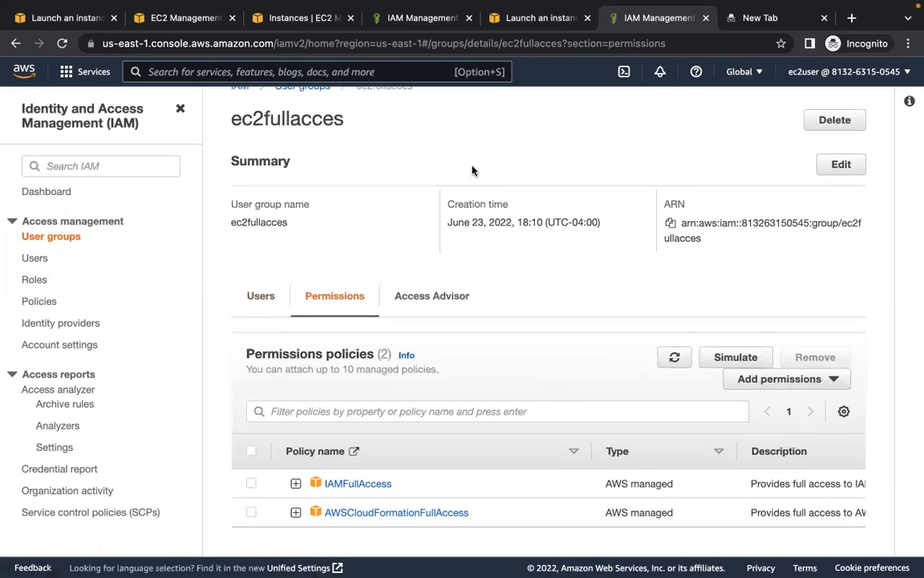
pyautogui.write('cloud')
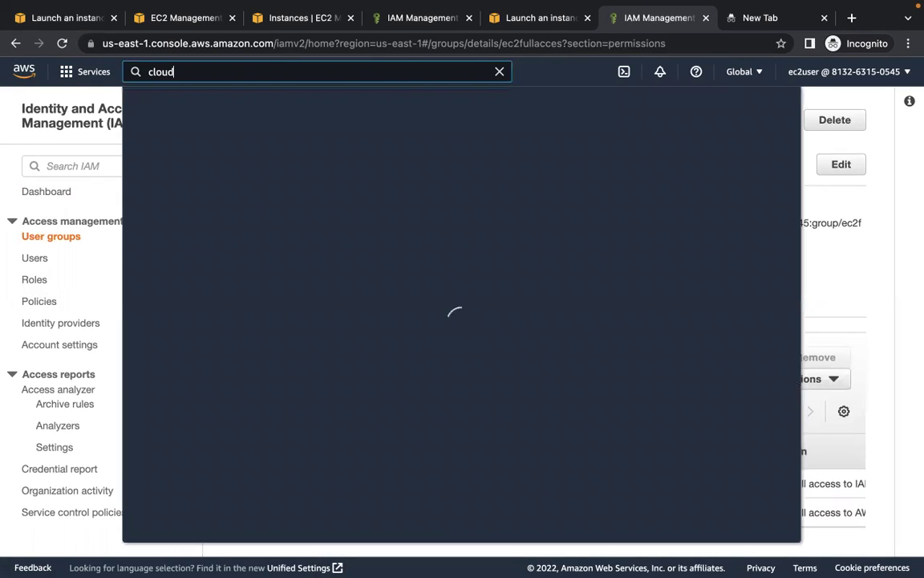
pyautogui.press('BackSpace')
pyautogui.press('BackSpace')
pyautogui.press('BackSpace')
pyautogui.press('BackSpace')
pyautogui.press('BackSpace')
pyautogui.write('ec2')
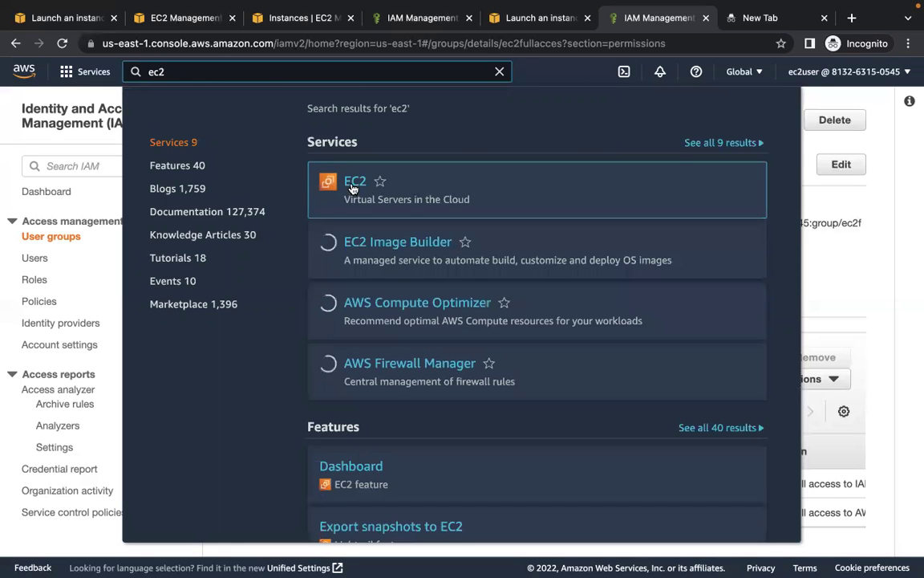
pyautogui.click(356, 183)
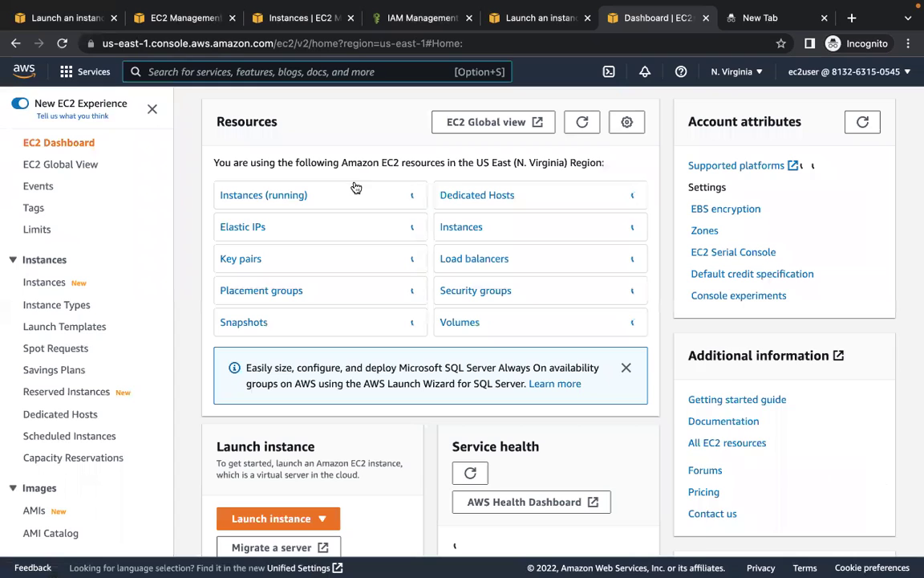
pyautogui.click(293, 200)
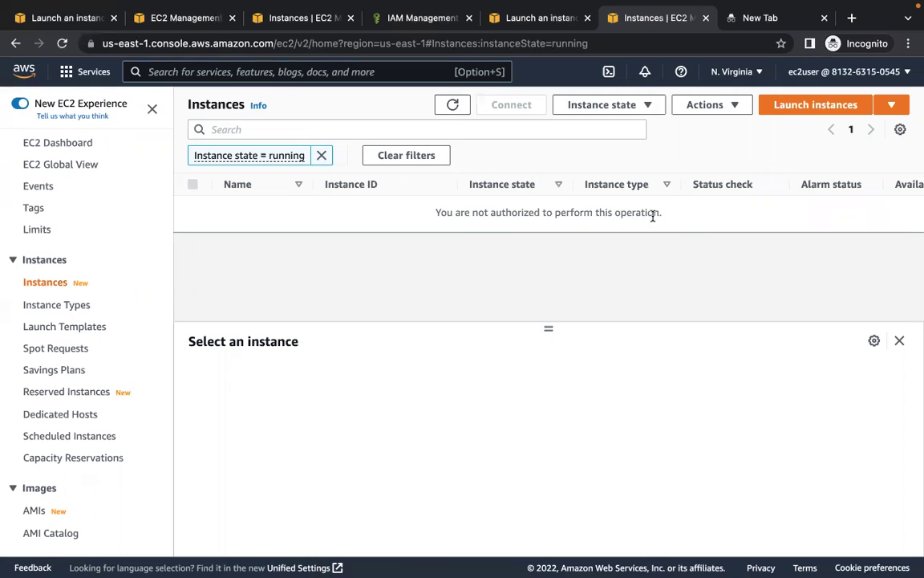
# - Start launching a new instance despite the not-authorized error on the Instances page
pyautogui.click(792, 105)
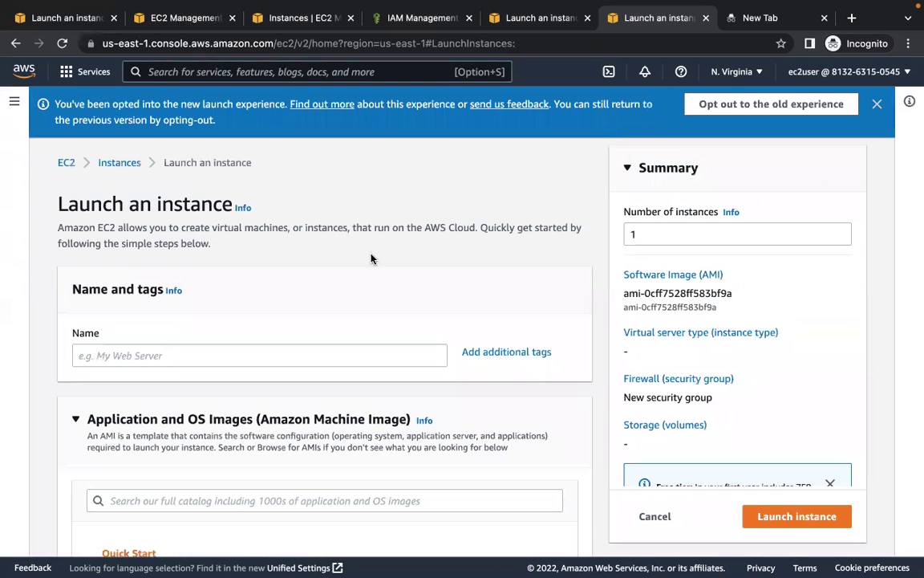
pyautogui.scroll(-3, 347, 325)
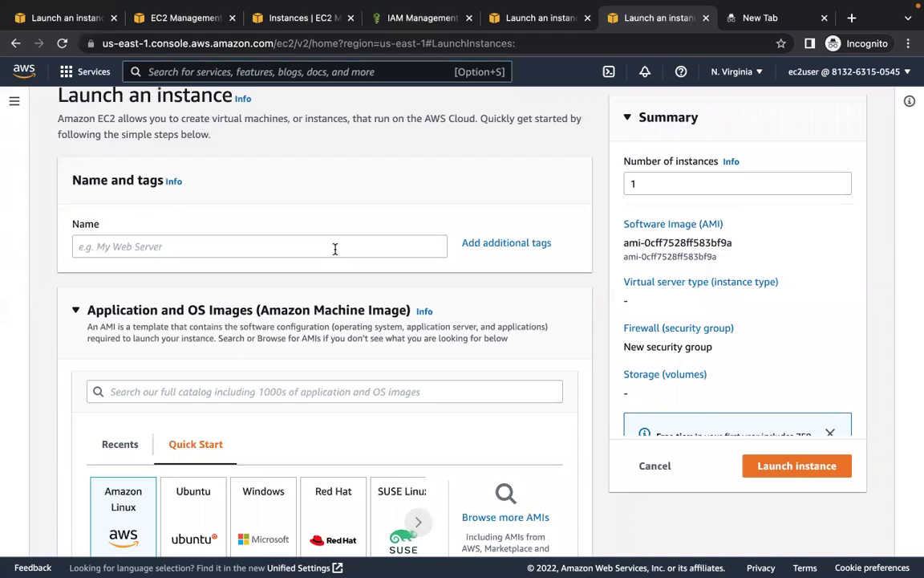
pyautogui.scroll(-15, 371, 368)
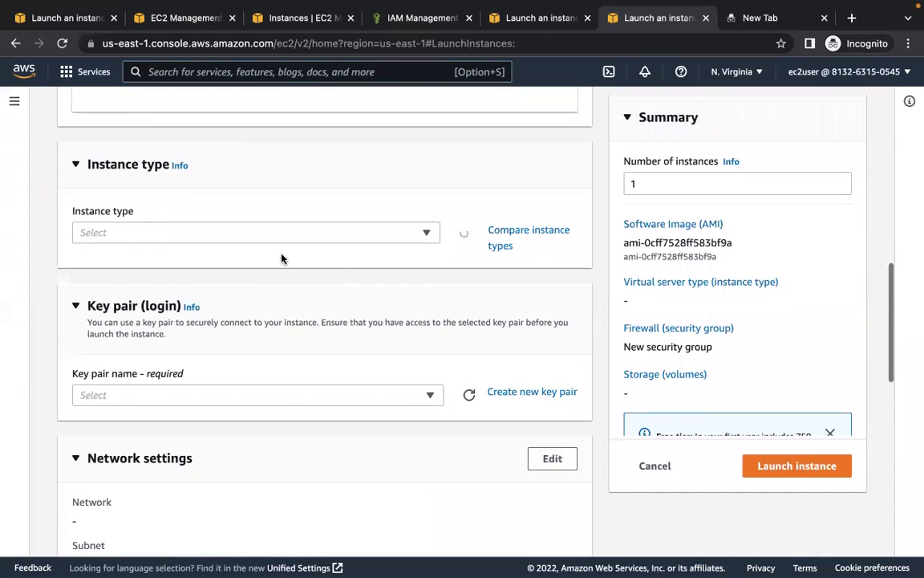
pyautogui.click(284, 233)
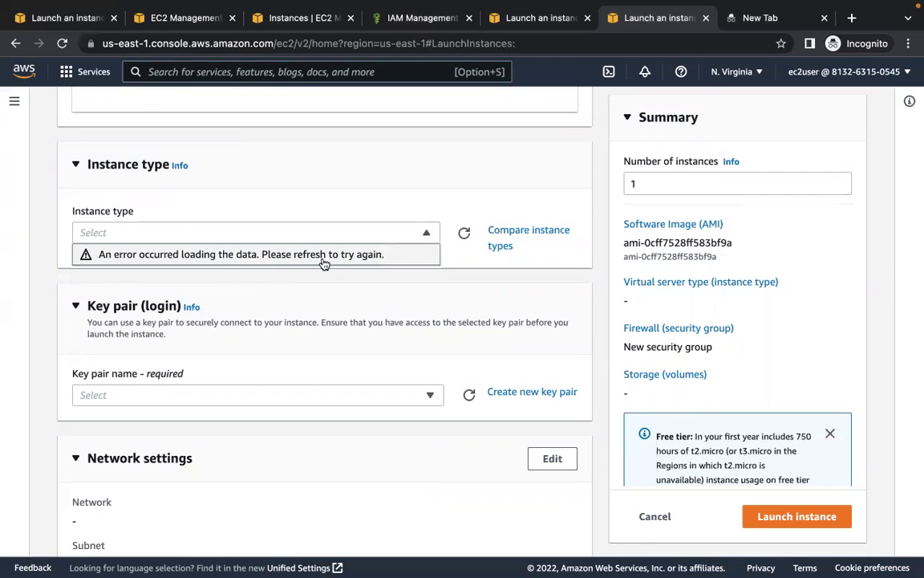
pyautogui.scroll(-2, 353, 274)
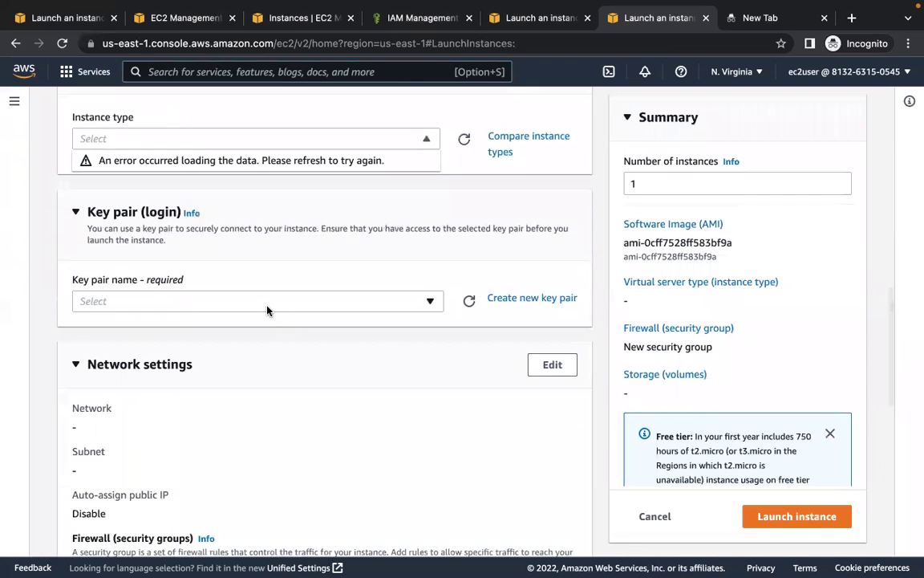
pyautogui.click(267, 308)
pyautogui.scroll(-5, 317, 393)
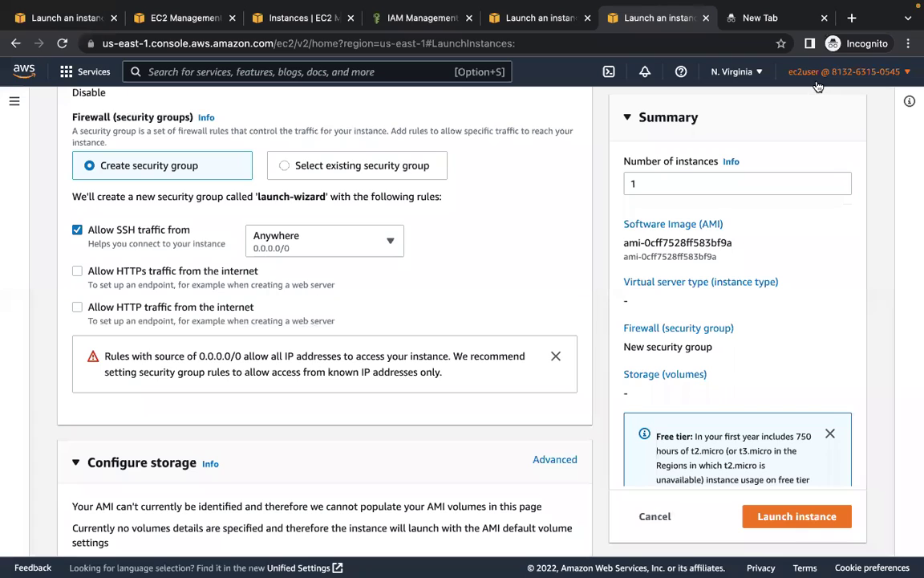
# - Search the services bar for 'cloudformation' and open the CloudFormation landing page
pyautogui.click(405, 67)
pyautogui.write('cloud')
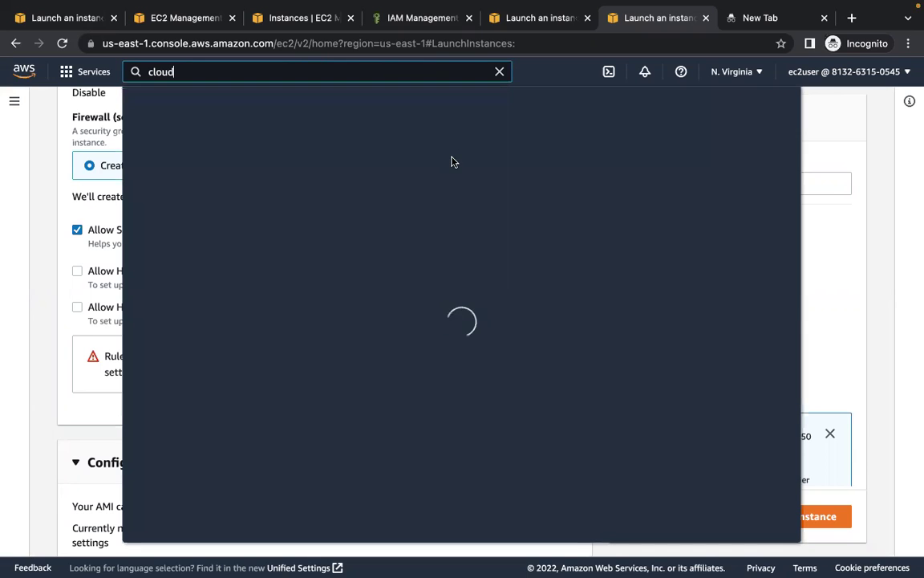
pyautogui.write('formation')
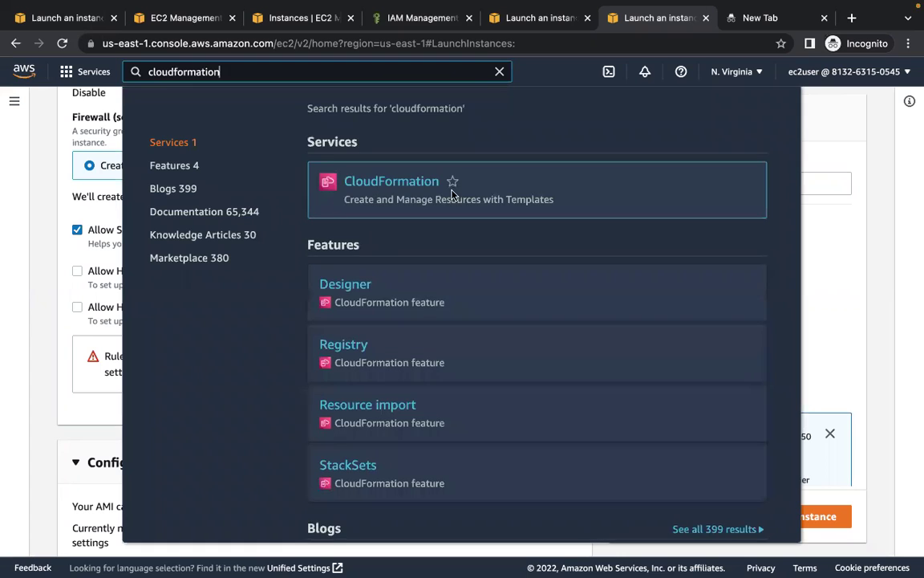
pyautogui.click(408, 183)
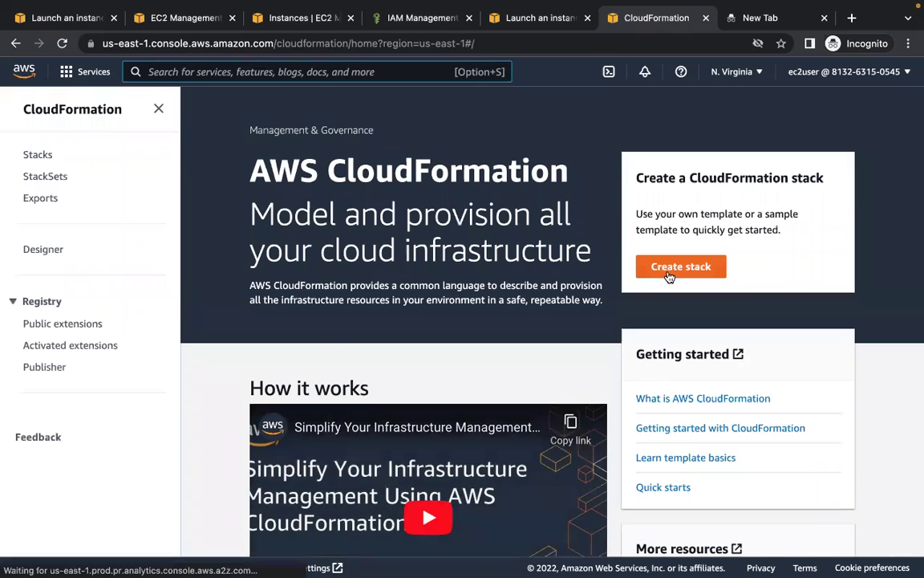
# - Begin a new stack from the LAMP Stack sample template and proceed to the stack details
pyautogui.click(669, 273)
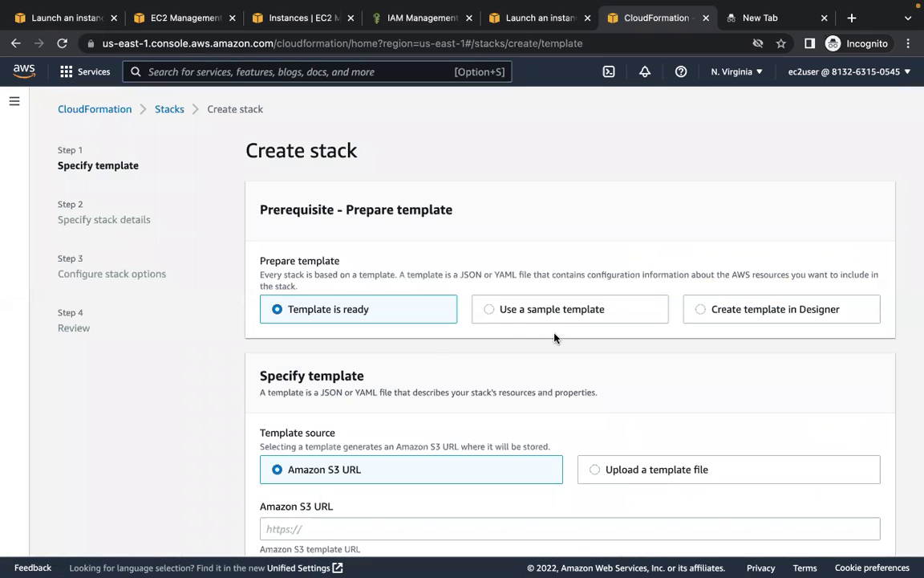
pyautogui.click(486, 310)
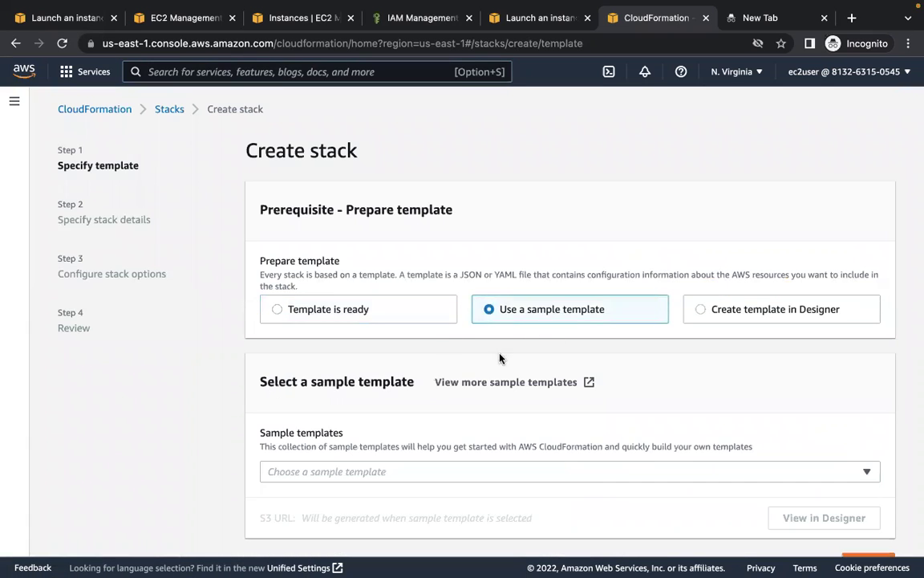
pyautogui.click(277, 313)
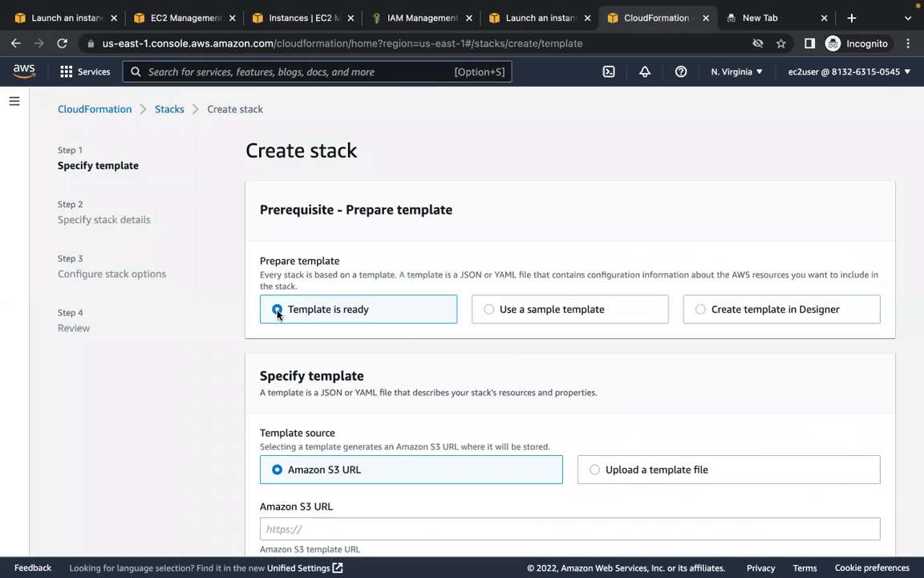
pyautogui.scroll(-2, 450, 409)
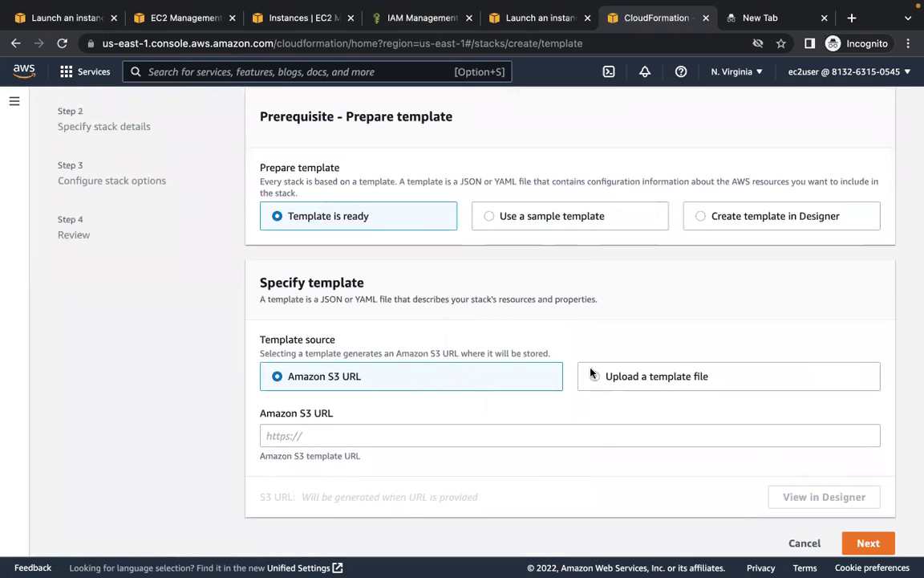
pyautogui.click(501, 215)
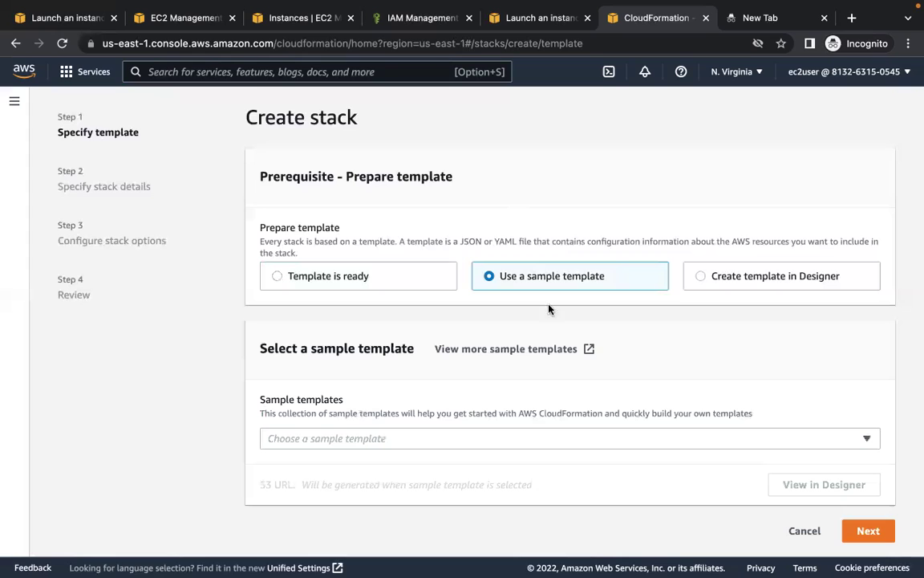
pyautogui.click(494, 440)
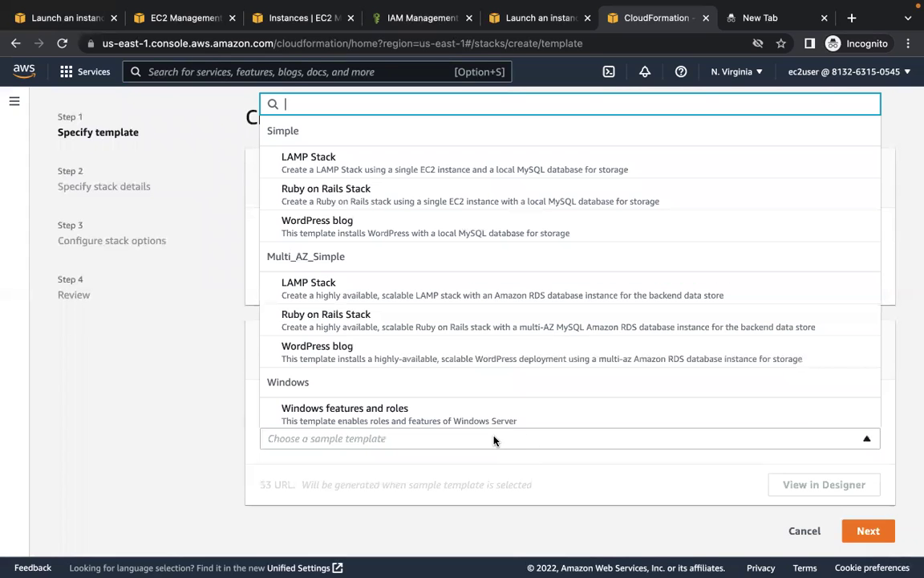
pyautogui.click(463, 174)
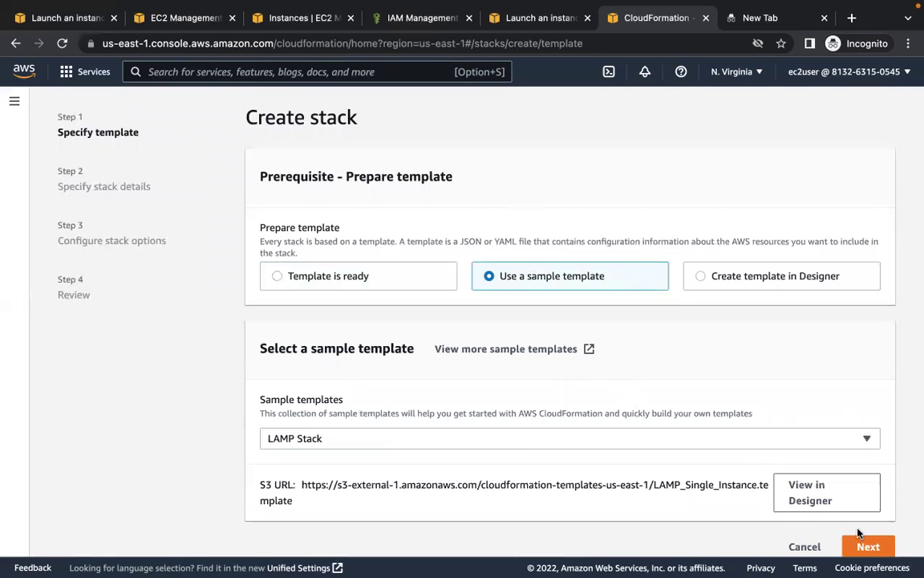
pyautogui.click(866, 546)
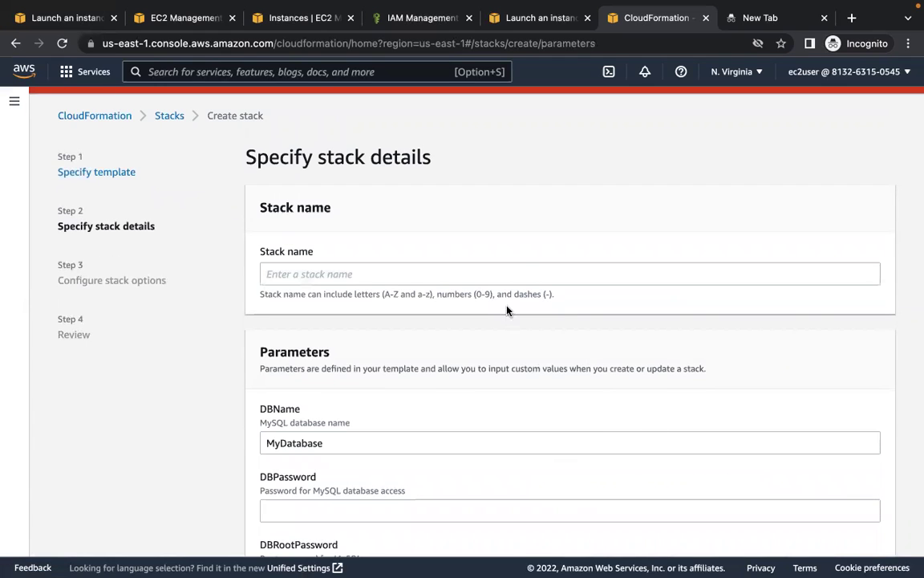
# - Name the stack teststack and fill in the DBPassword and DBRootPassword values
pyautogui.click(522, 269)
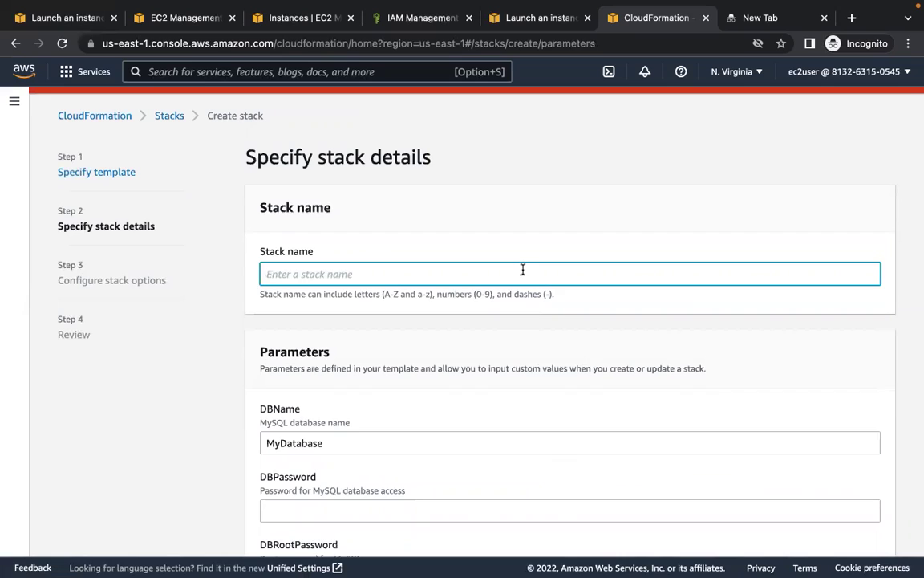
pyautogui.write('teststack')
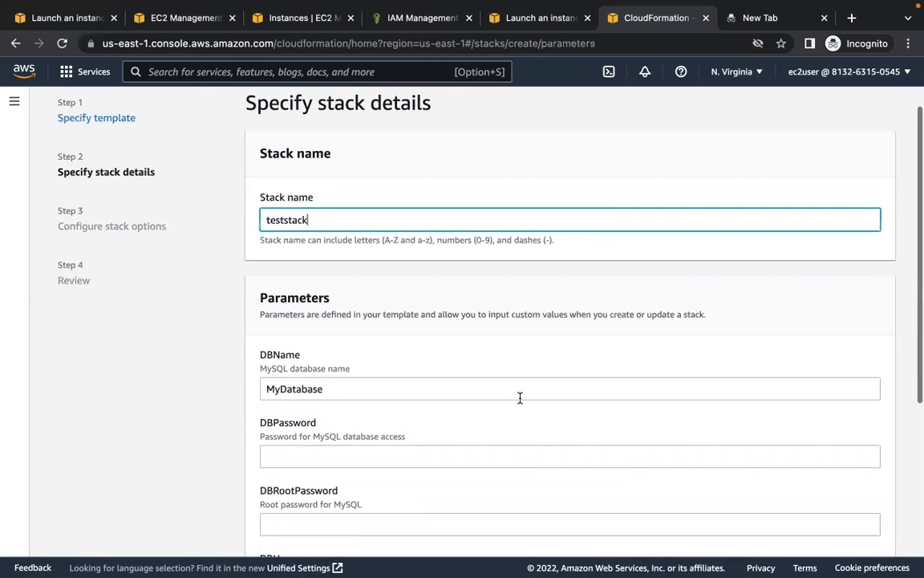
pyautogui.scroll(-3, 481, 384)
pyautogui.click(449, 377)
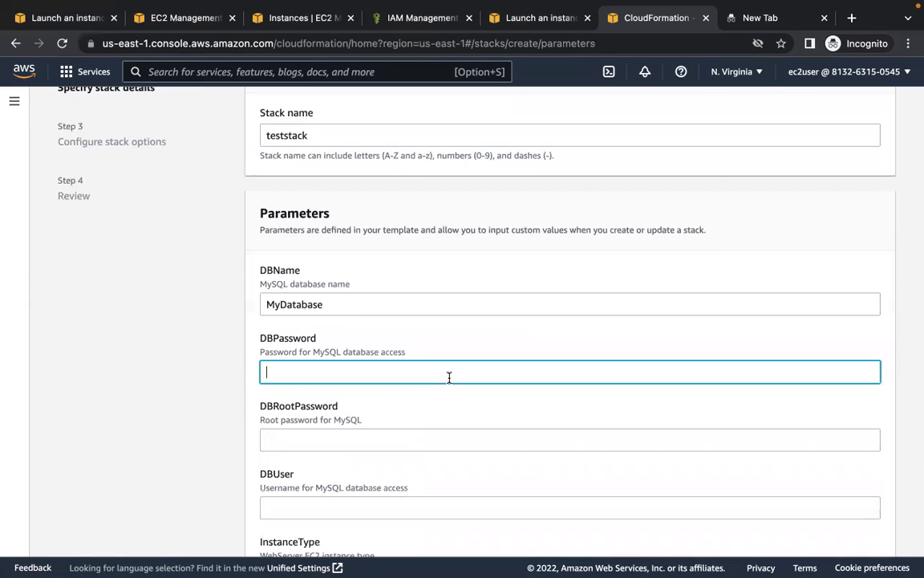
pyautogui.write('test1234')
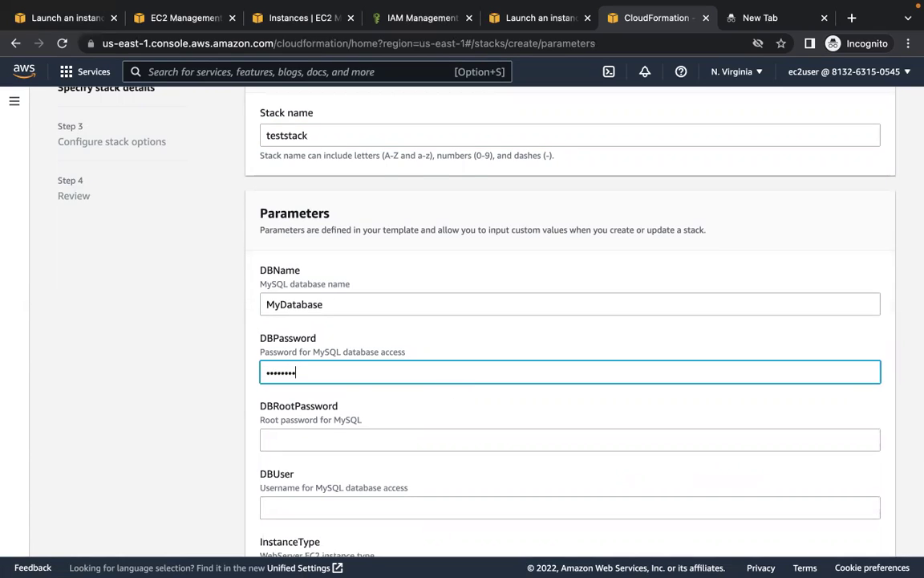
pyautogui.click(440, 444)
pyautogui.write('test')
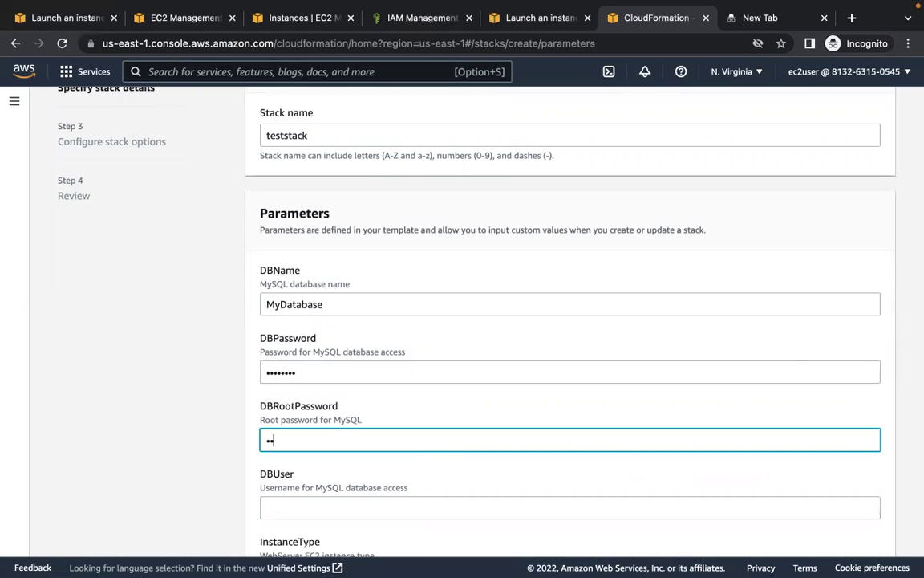
pyautogui.write('1234')
# - Set DBUser to 'test', find the KeyName list empty, and continue to stack options
pyautogui.scroll(-2, 530, 470)
pyautogui.click(513, 423)
pyautogui.write('test')
pyautogui.scroll(-3, 566, 444)
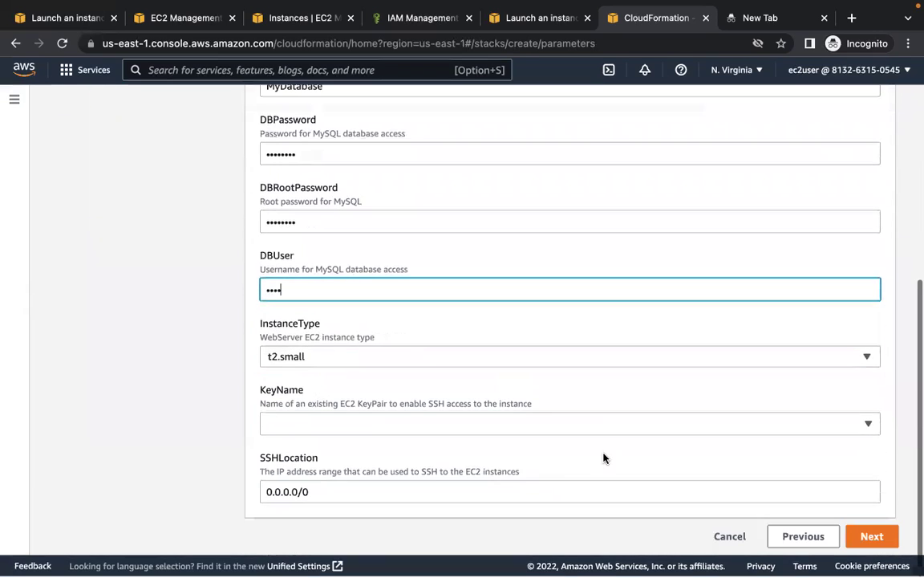
pyautogui.click(516, 430)
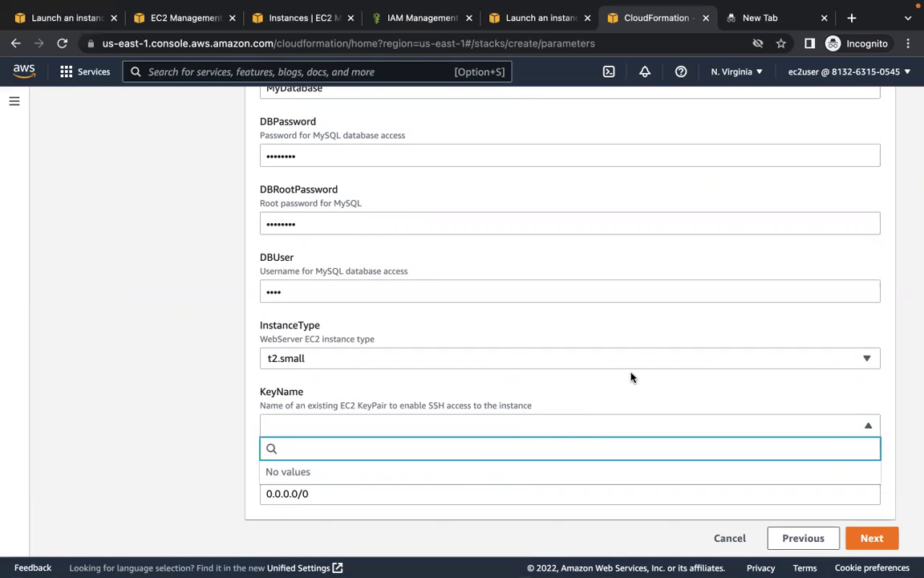
pyautogui.click(870, 537)
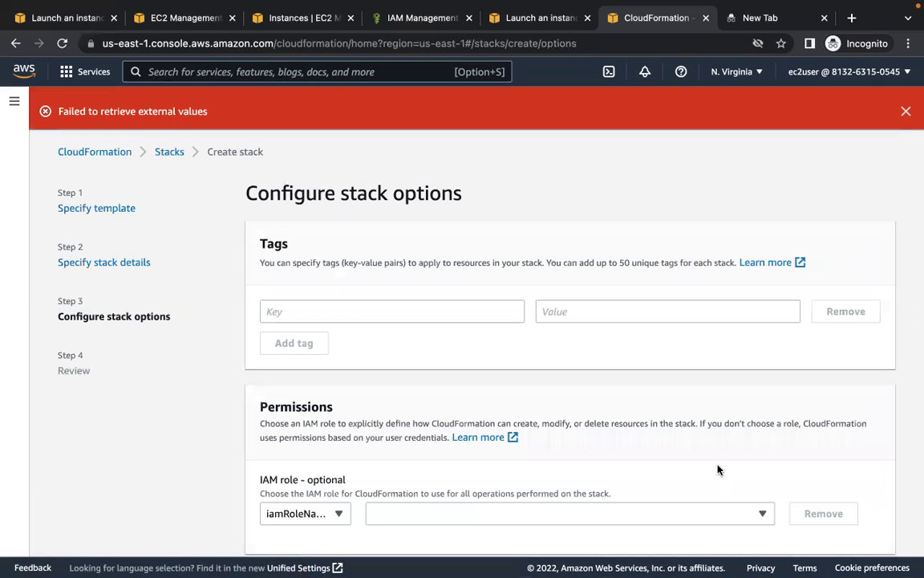
# - Keep the default stack options, review teststack and create the stack
pyautogui.scroll(-5, 718, 470)
pyautogui.scroll(-10, 706, 450)
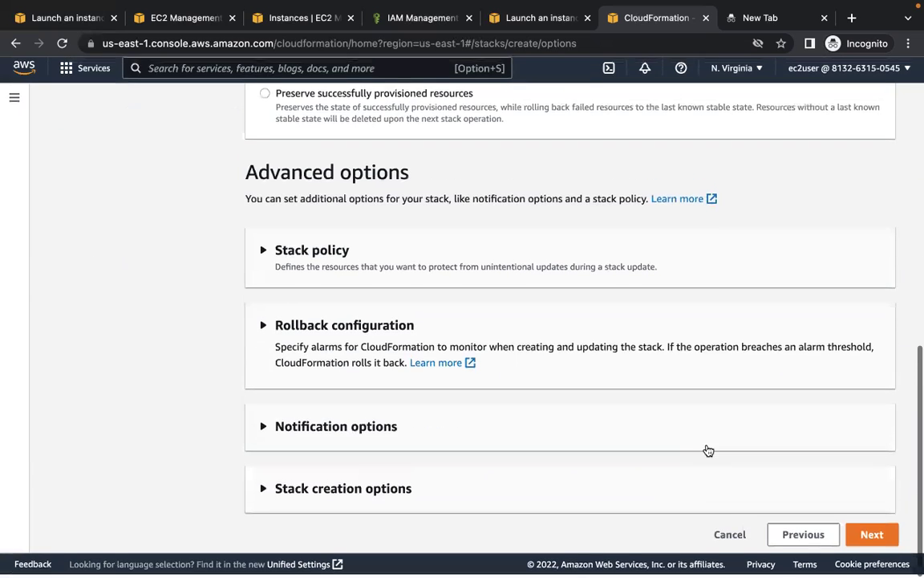
pyautogui.click(853, 535)
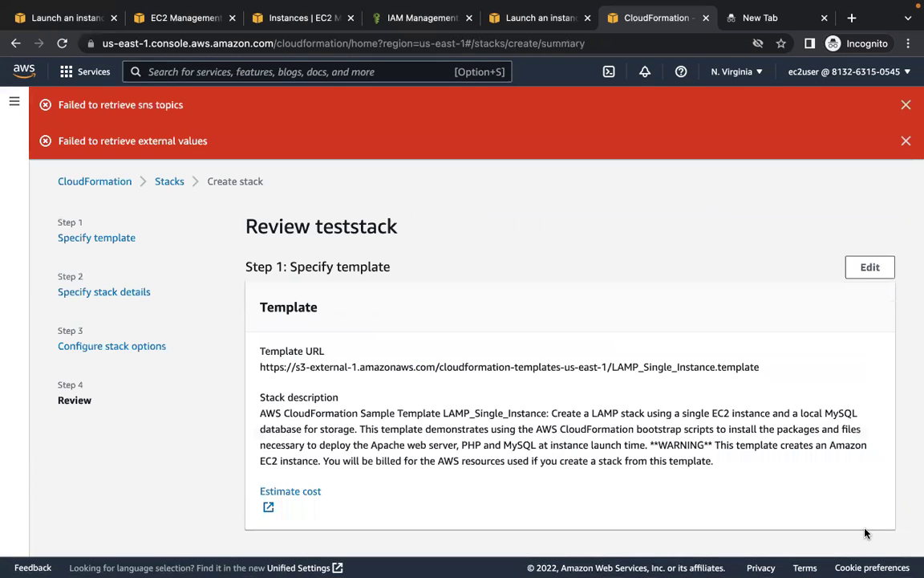
pyautogui.scroll(-10, 656, 385)
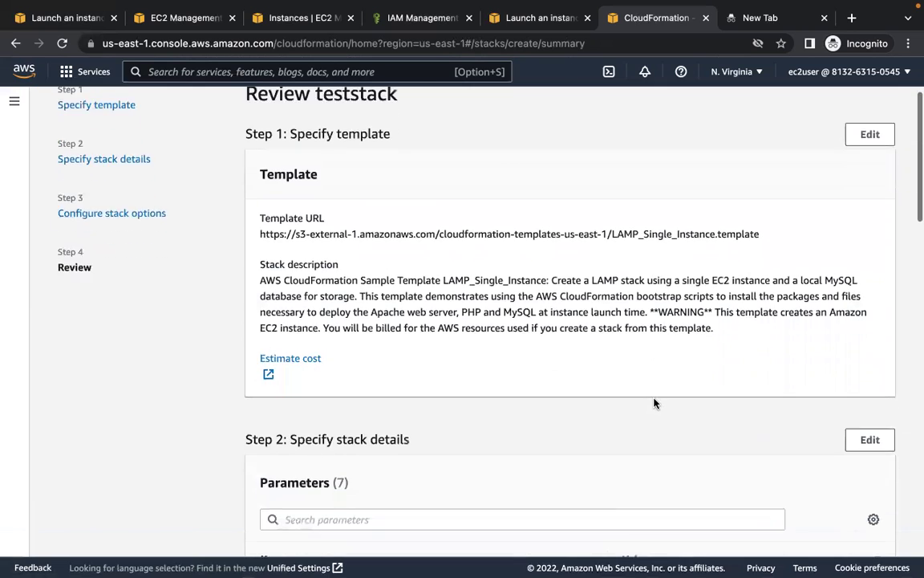
pyautogui.scroll(-15, 654, 402)
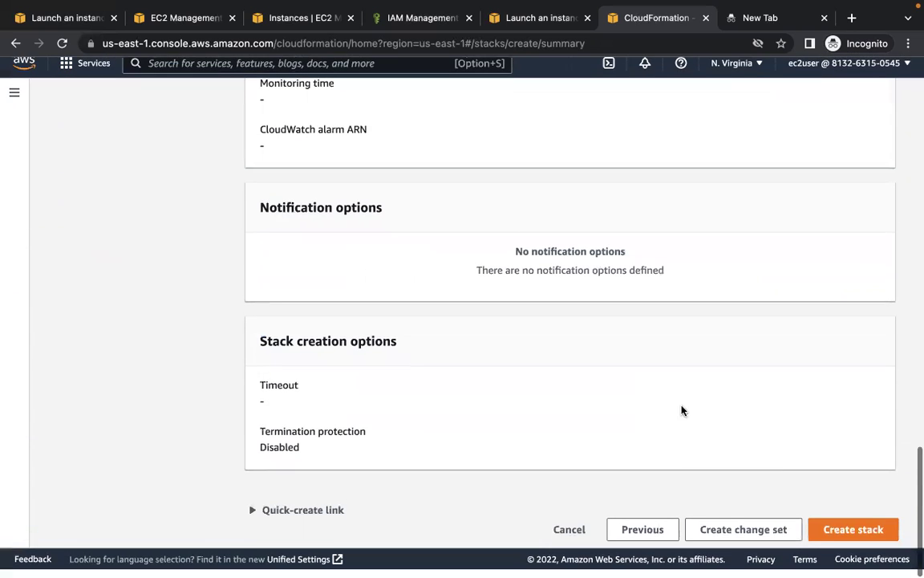
pyautogui.click(842, 538)
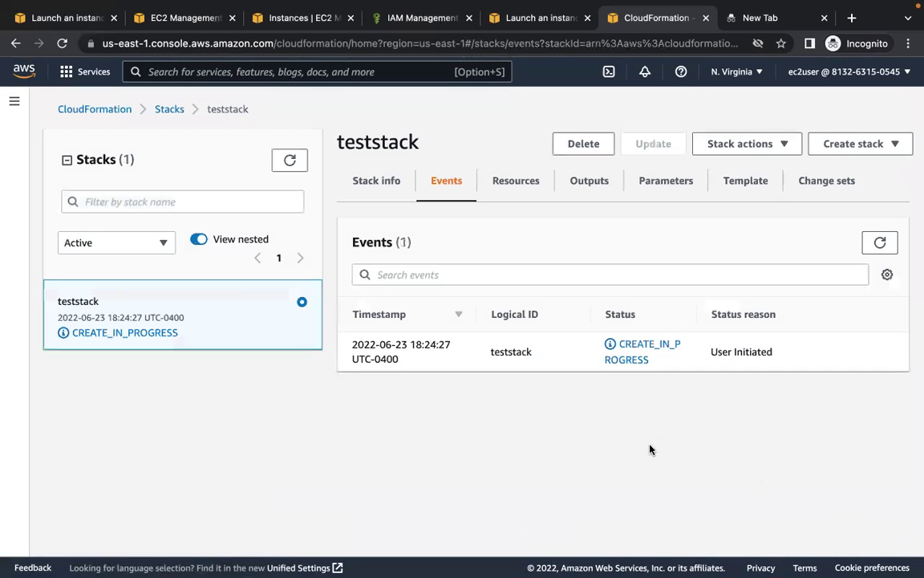
# - Refresh teststack's events to see the KeyName validation rollback, then open the ec2user account menu
pyautogui.click(881, 244)
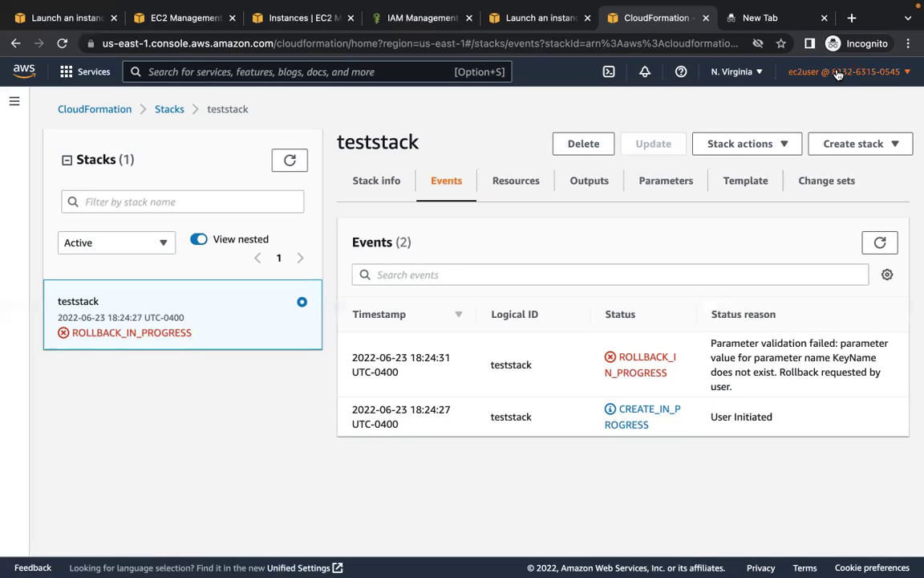
pyautogui.click(838, 73)
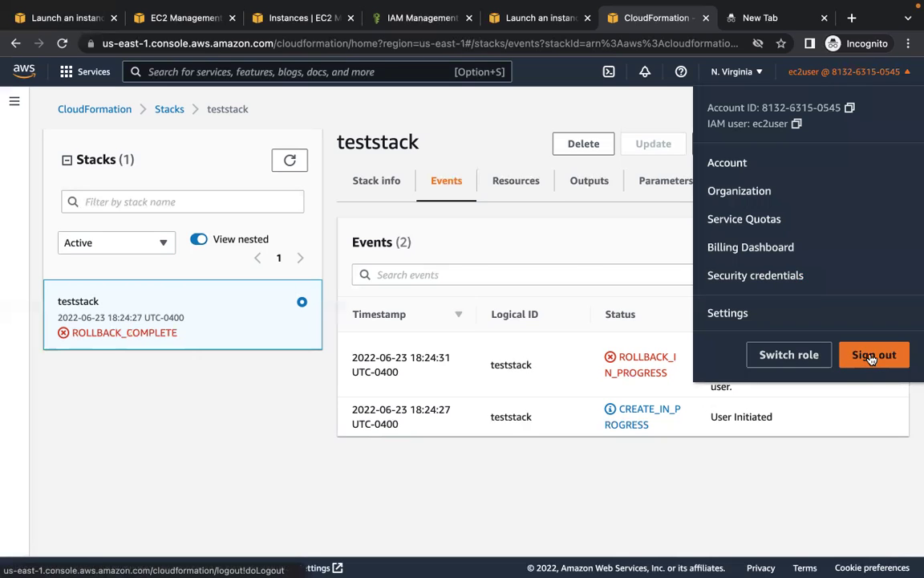
# - Sign out of ec2user and sign back in as the root user with the root e-mail and password
pyautogui.click(871, 357)
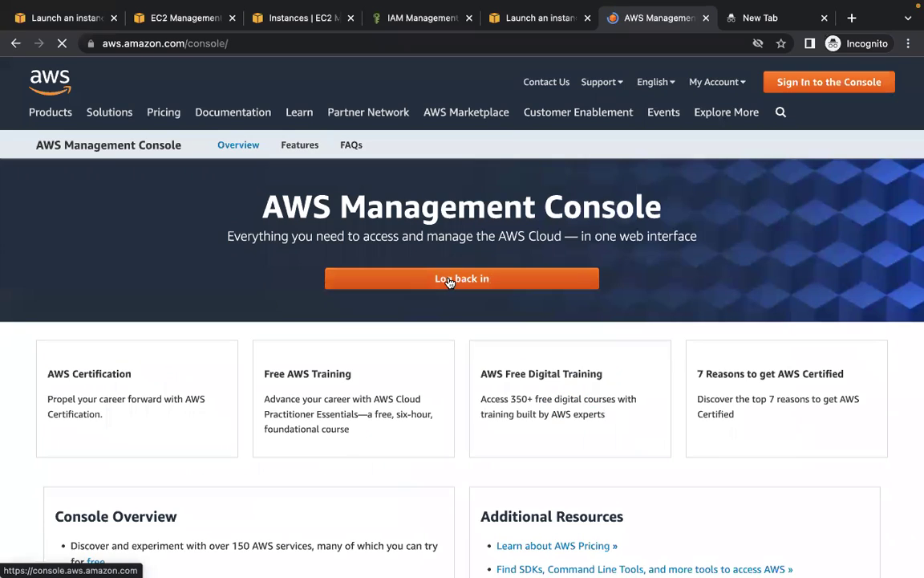
pyautogui.click(449, 281)
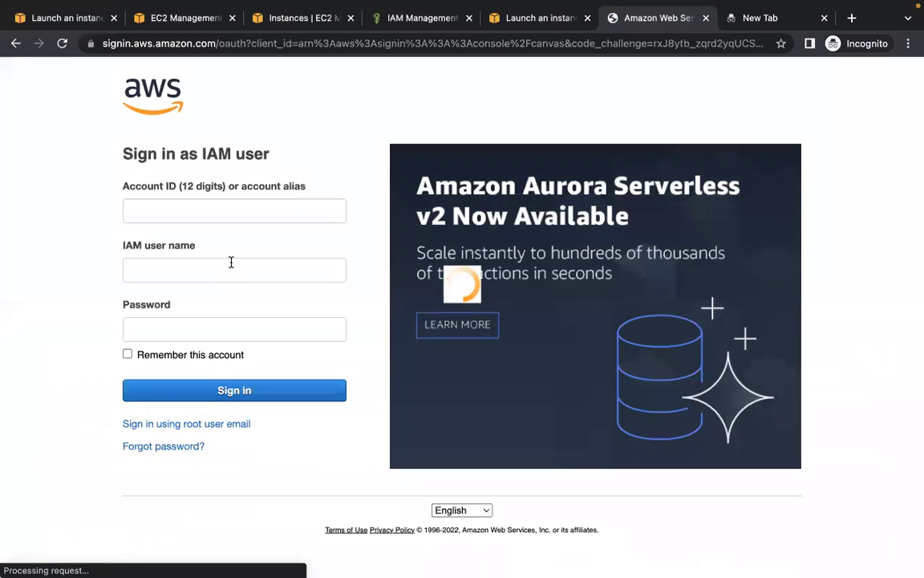
pyautogui.click(215, 424)
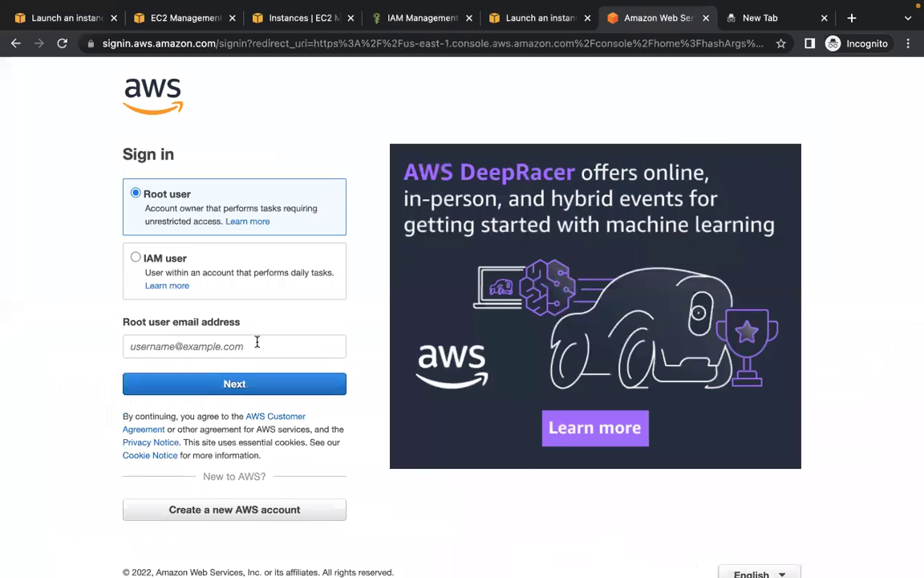
pyautogui.click(257, 344)
pyautogui.write('vishnu')
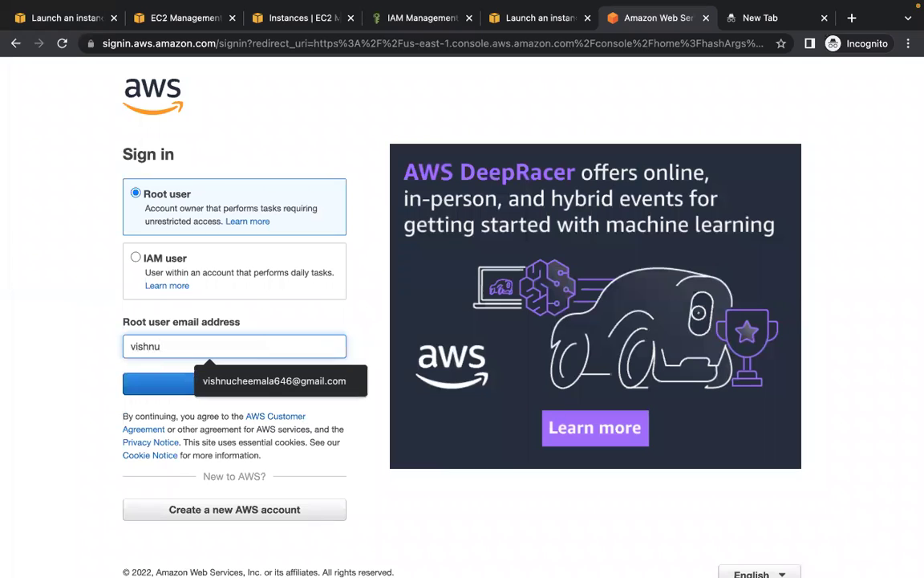
pyautogui.click(274, 381)
pyautogui.click(227, 385)
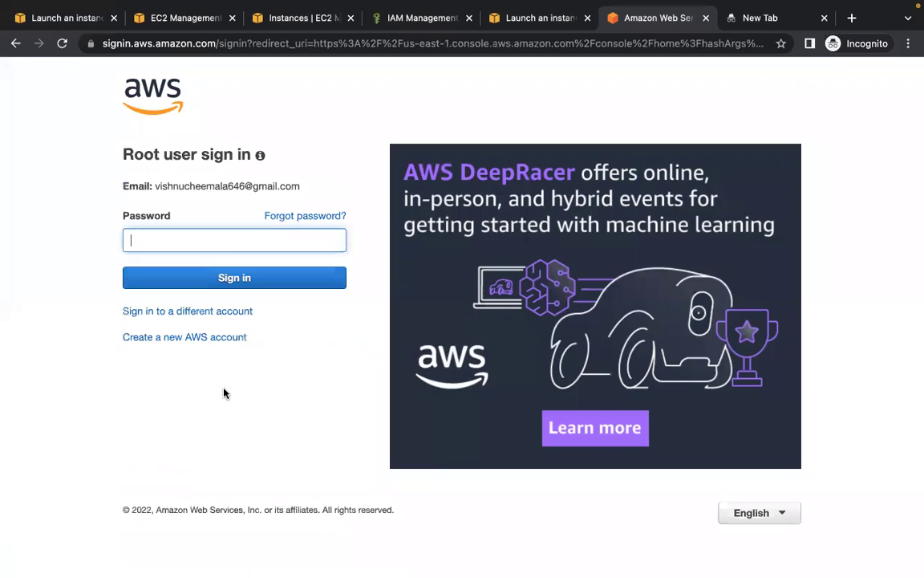
pyautogui.write('•••••••••')
pyautogui.click(262, 281)
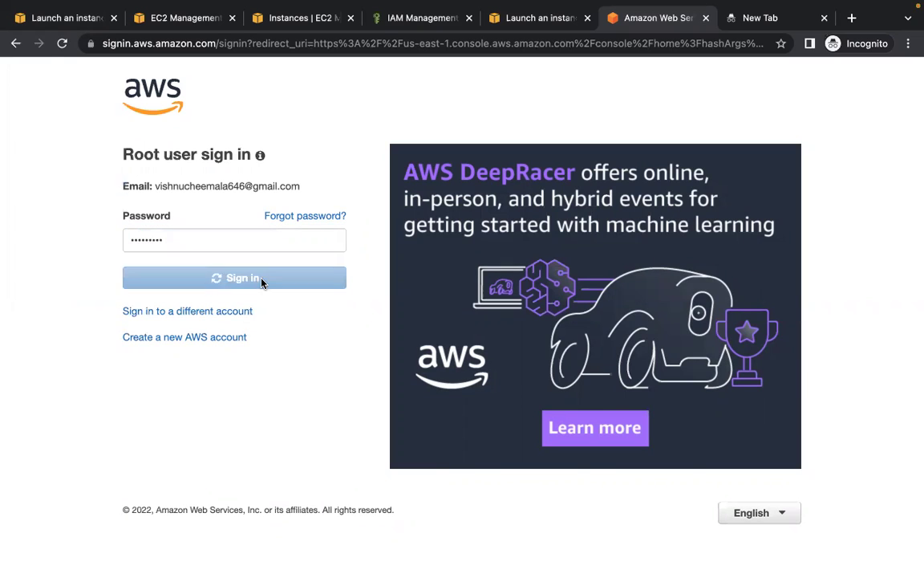